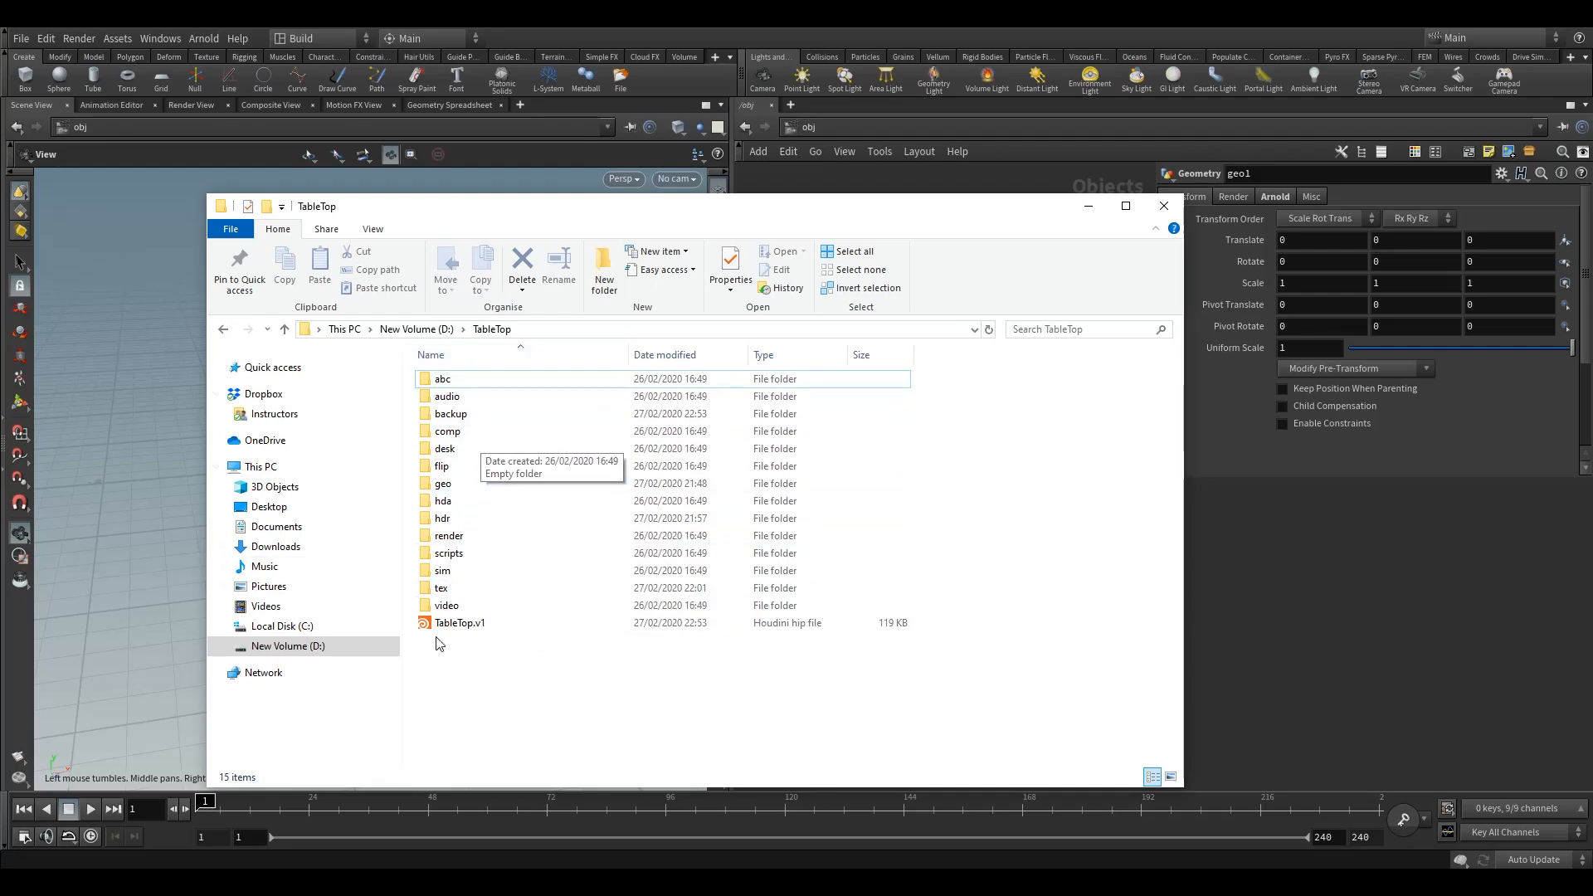
# Examine the project's geo, tex and hdr folders in the file explorer, then close it
pyautogui.click(477, 485)
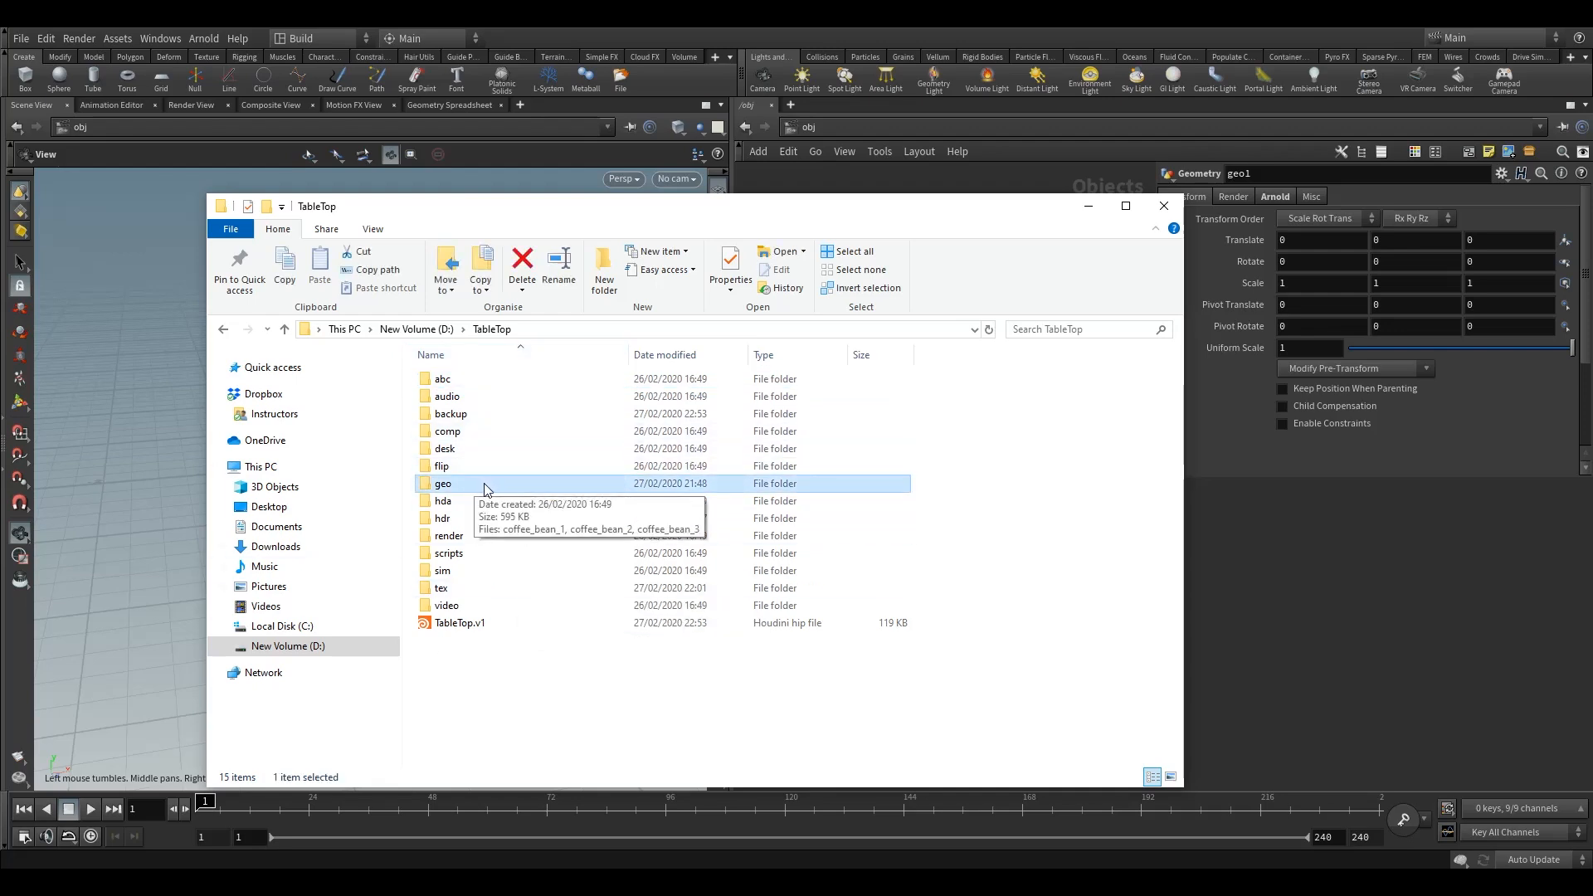
pyautogui.doubleClick(477, 487)
pyautogui.moveTo(550, 503); pyautogui.dragTo(461, 383)
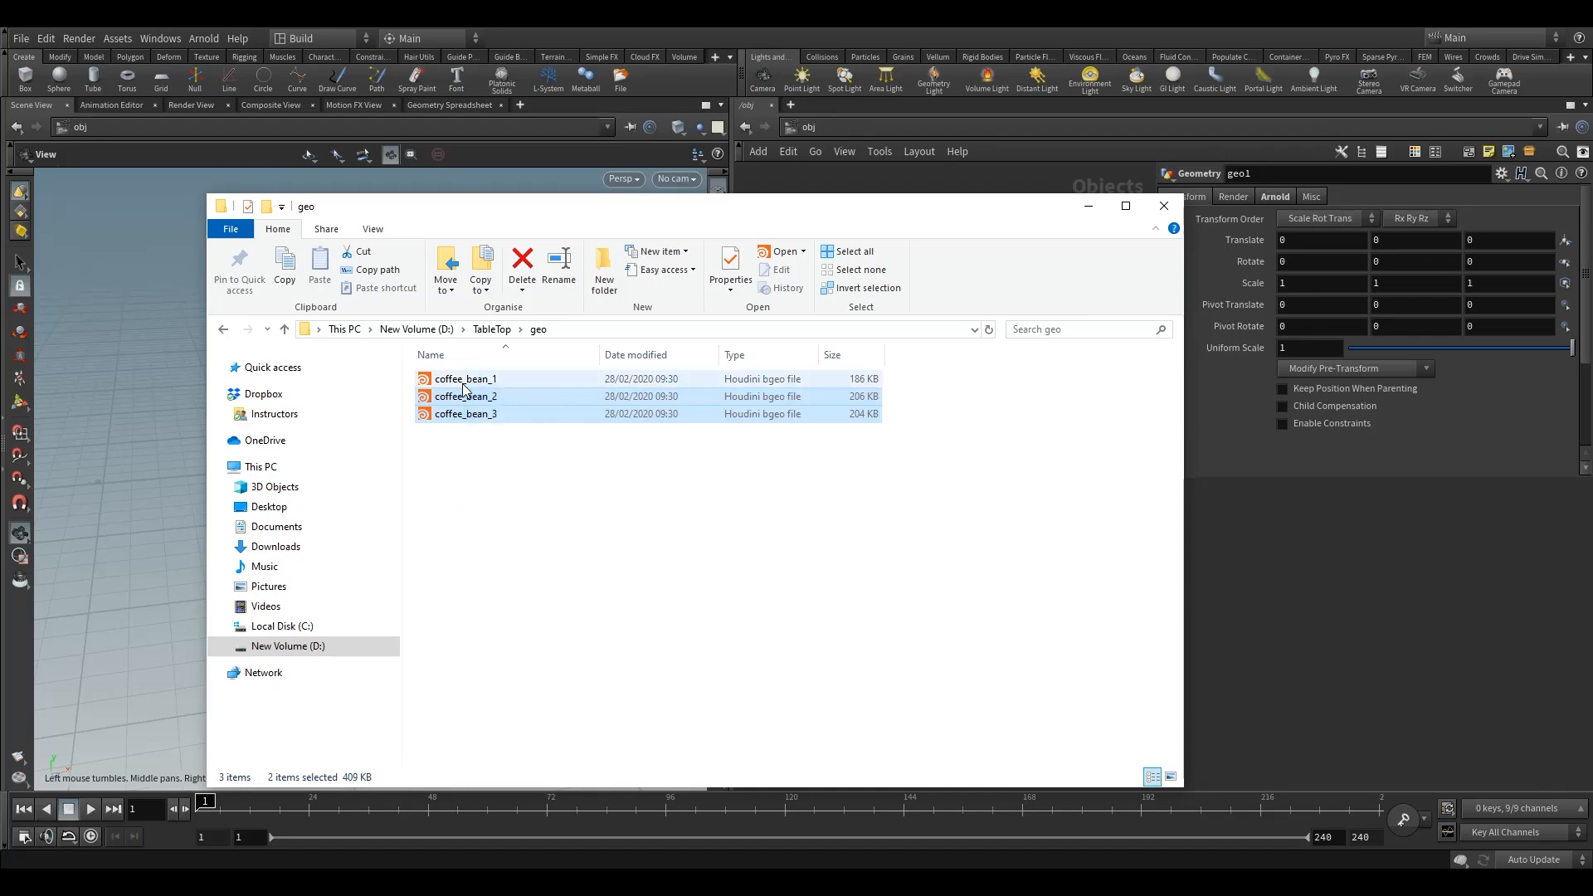
pyautogui.click(490, 465)
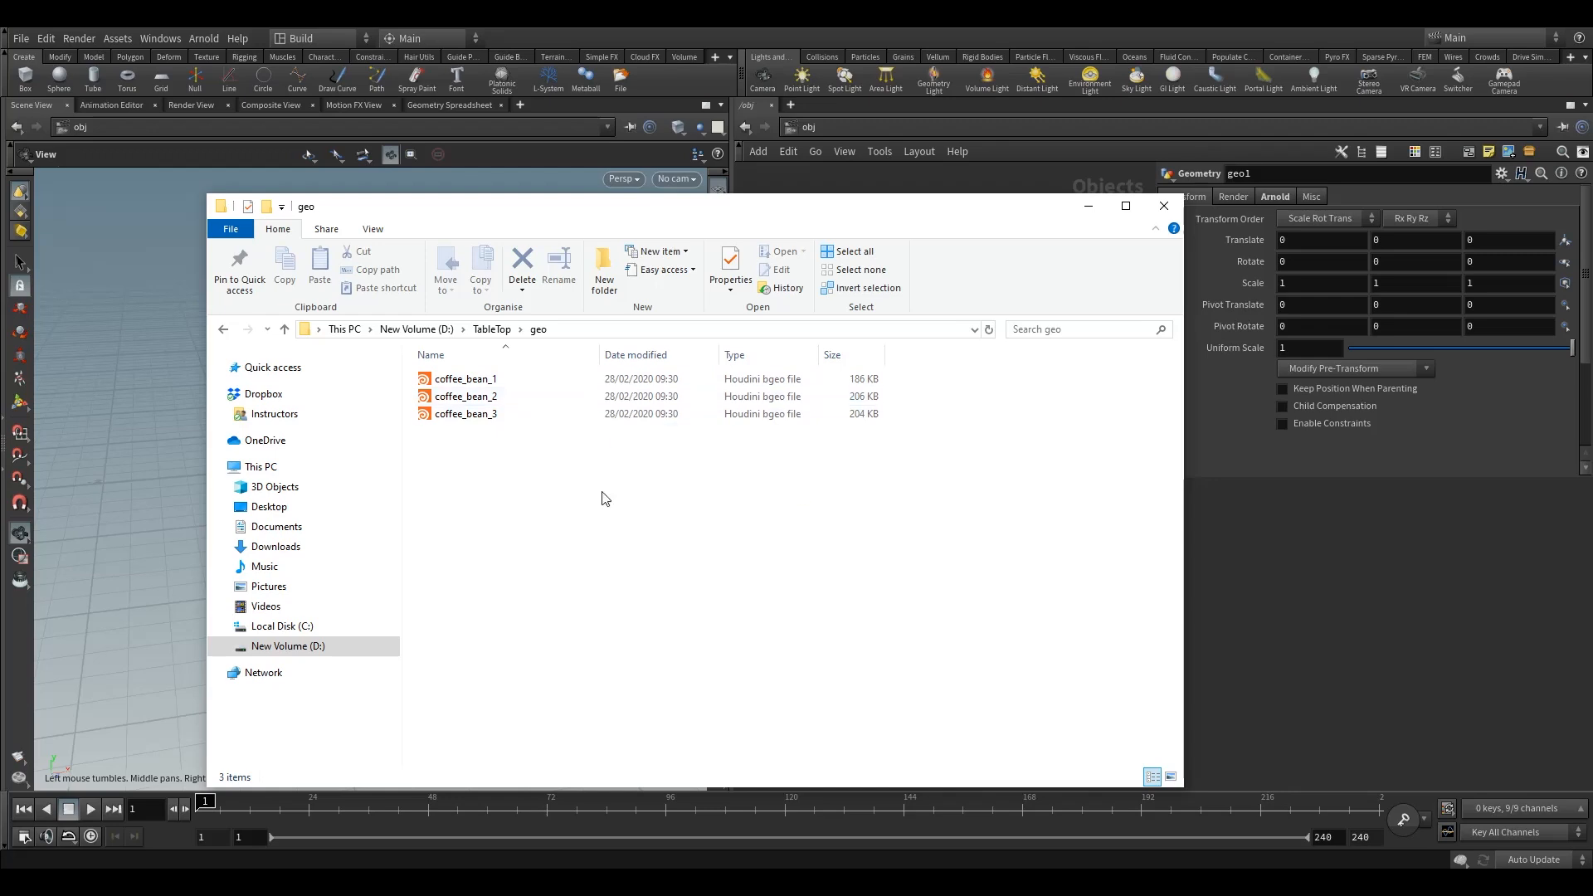
pyautogui.click(492, 329)
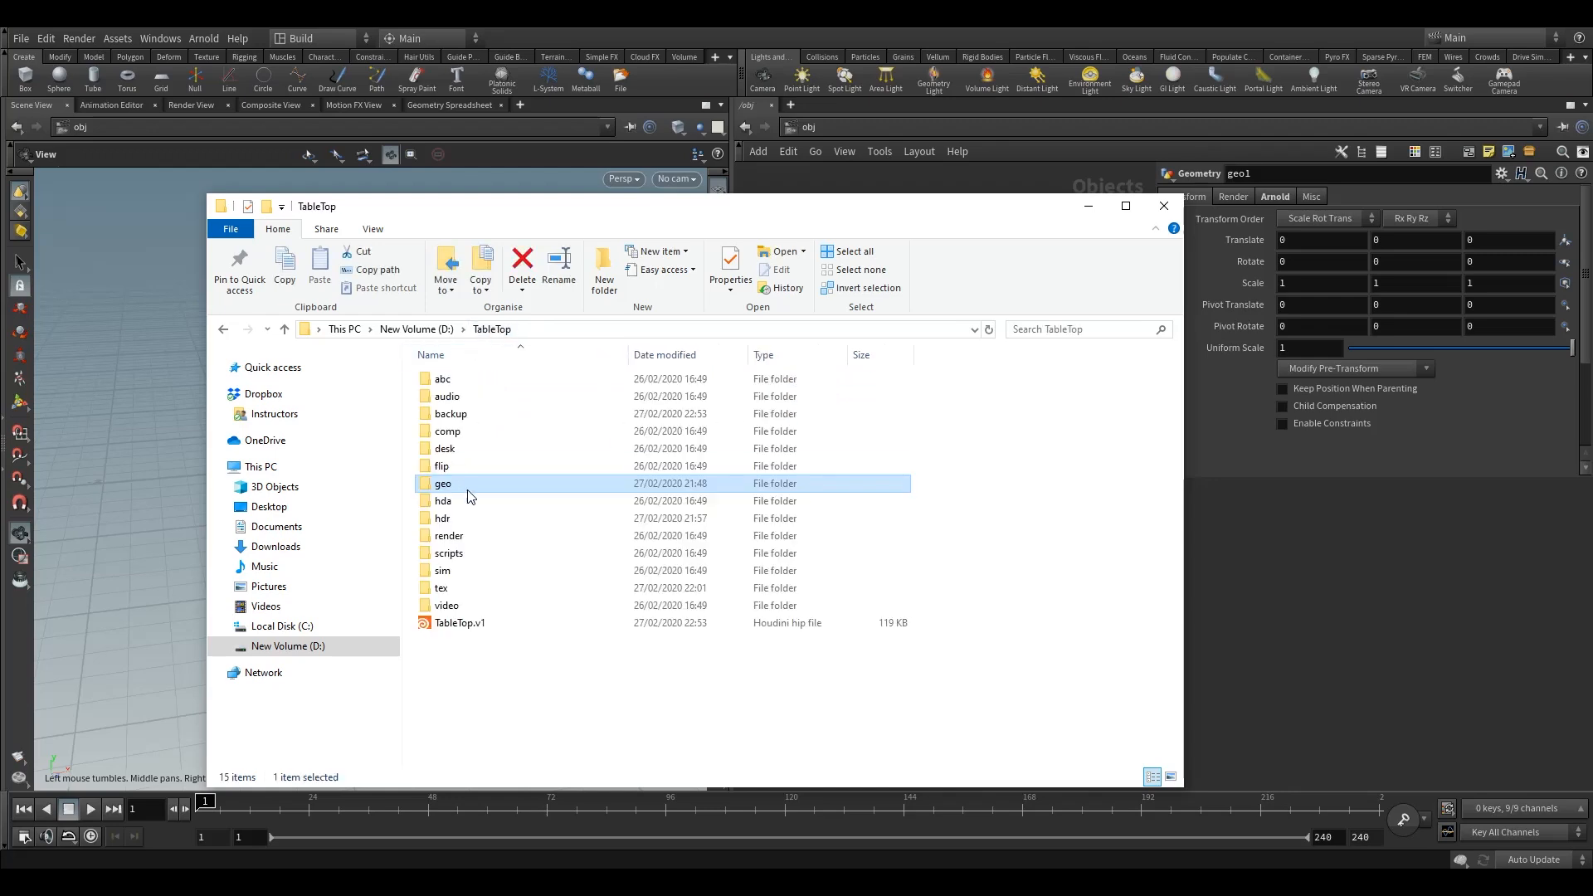
pyautogui.doubleClick(457, 590)
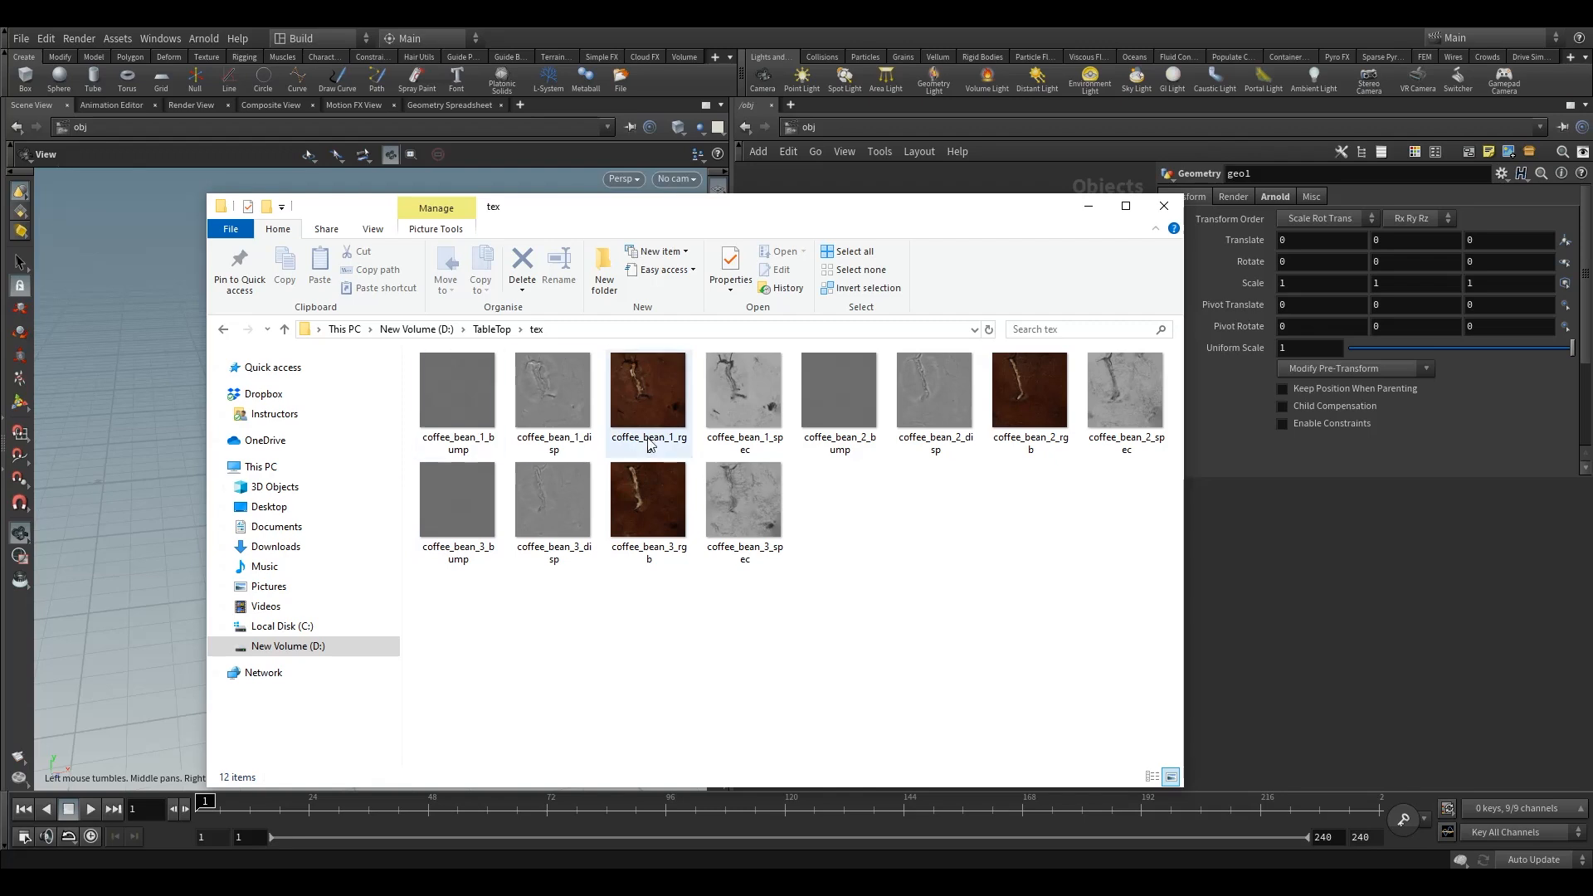
pyautogui.moveTo(456, 441)
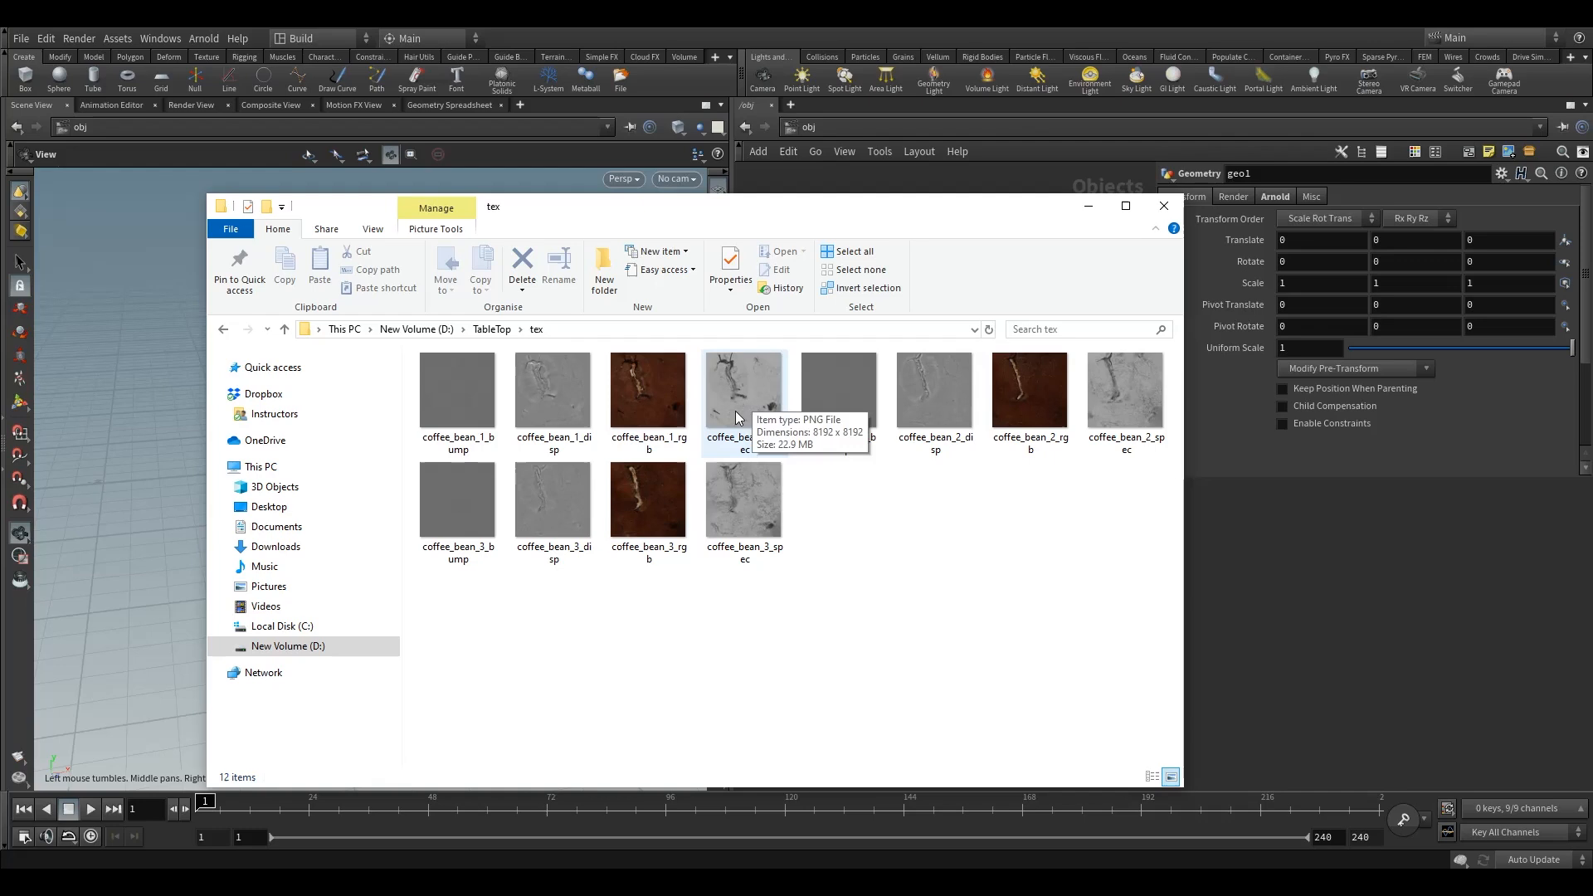
pyautogui.click(492, 330)
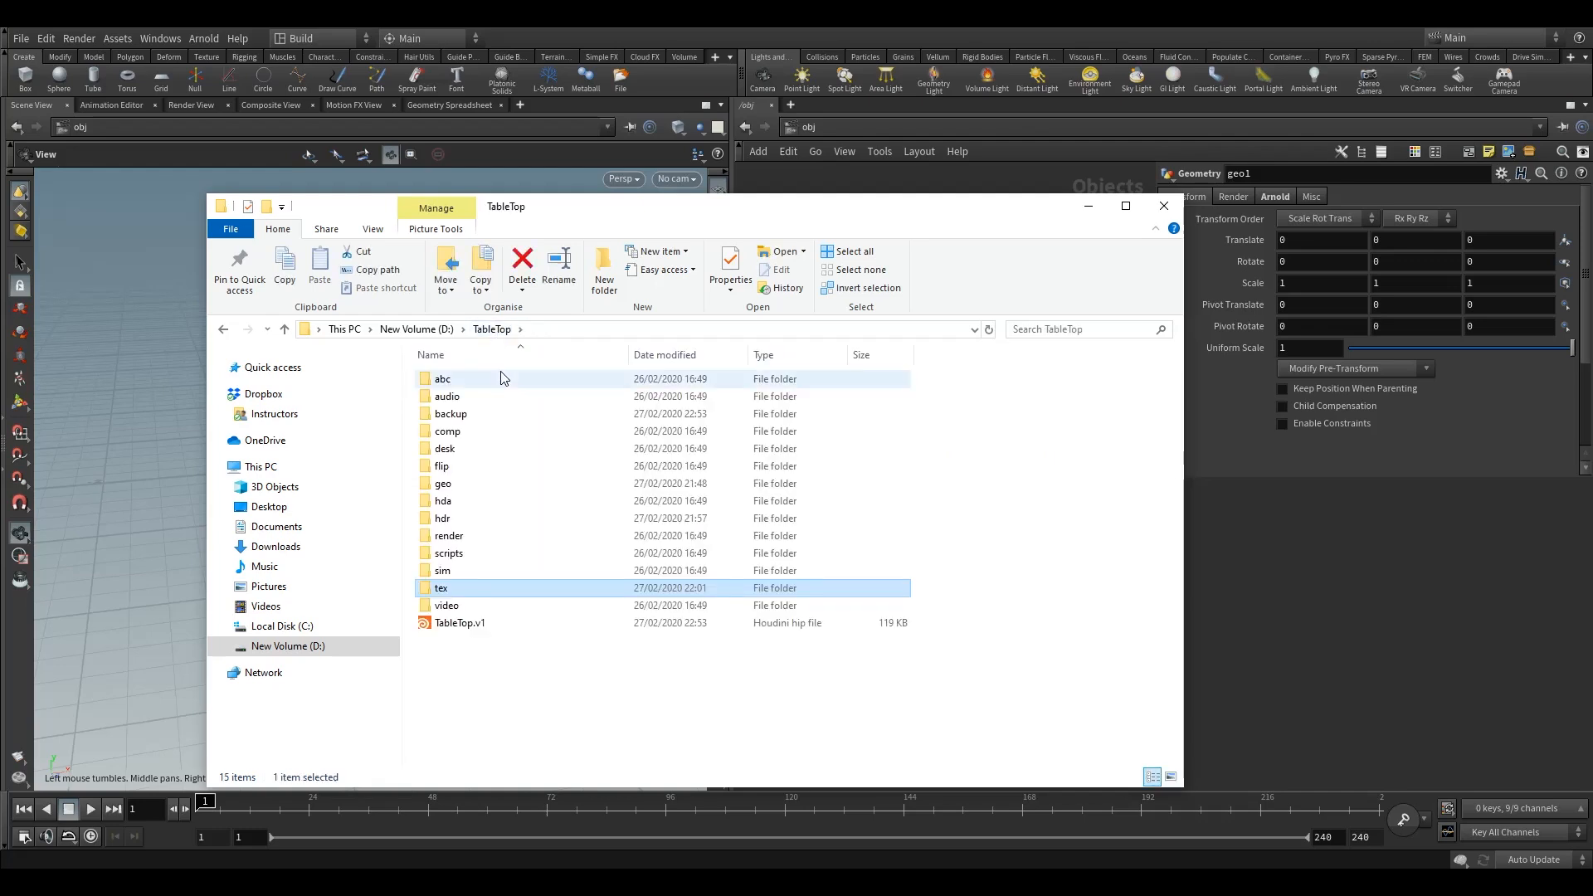
pyautogui.click(457, 521)
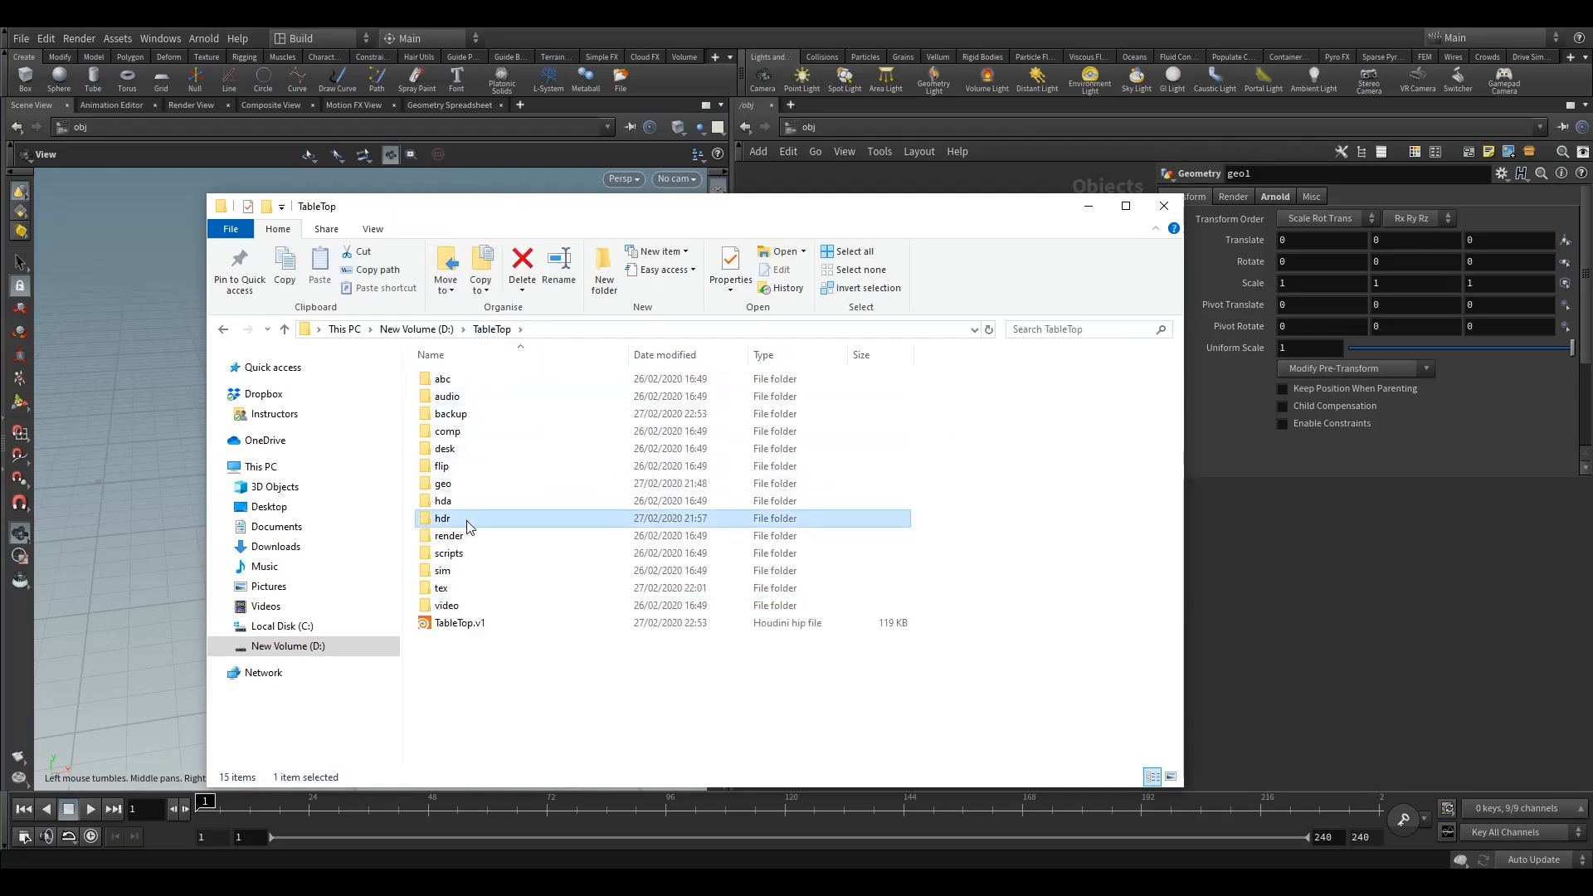
pyautogui.doubleClick(465, 520)
pyautogui.moveTo(566, 462); pyautogui.dragTo(453, 366)
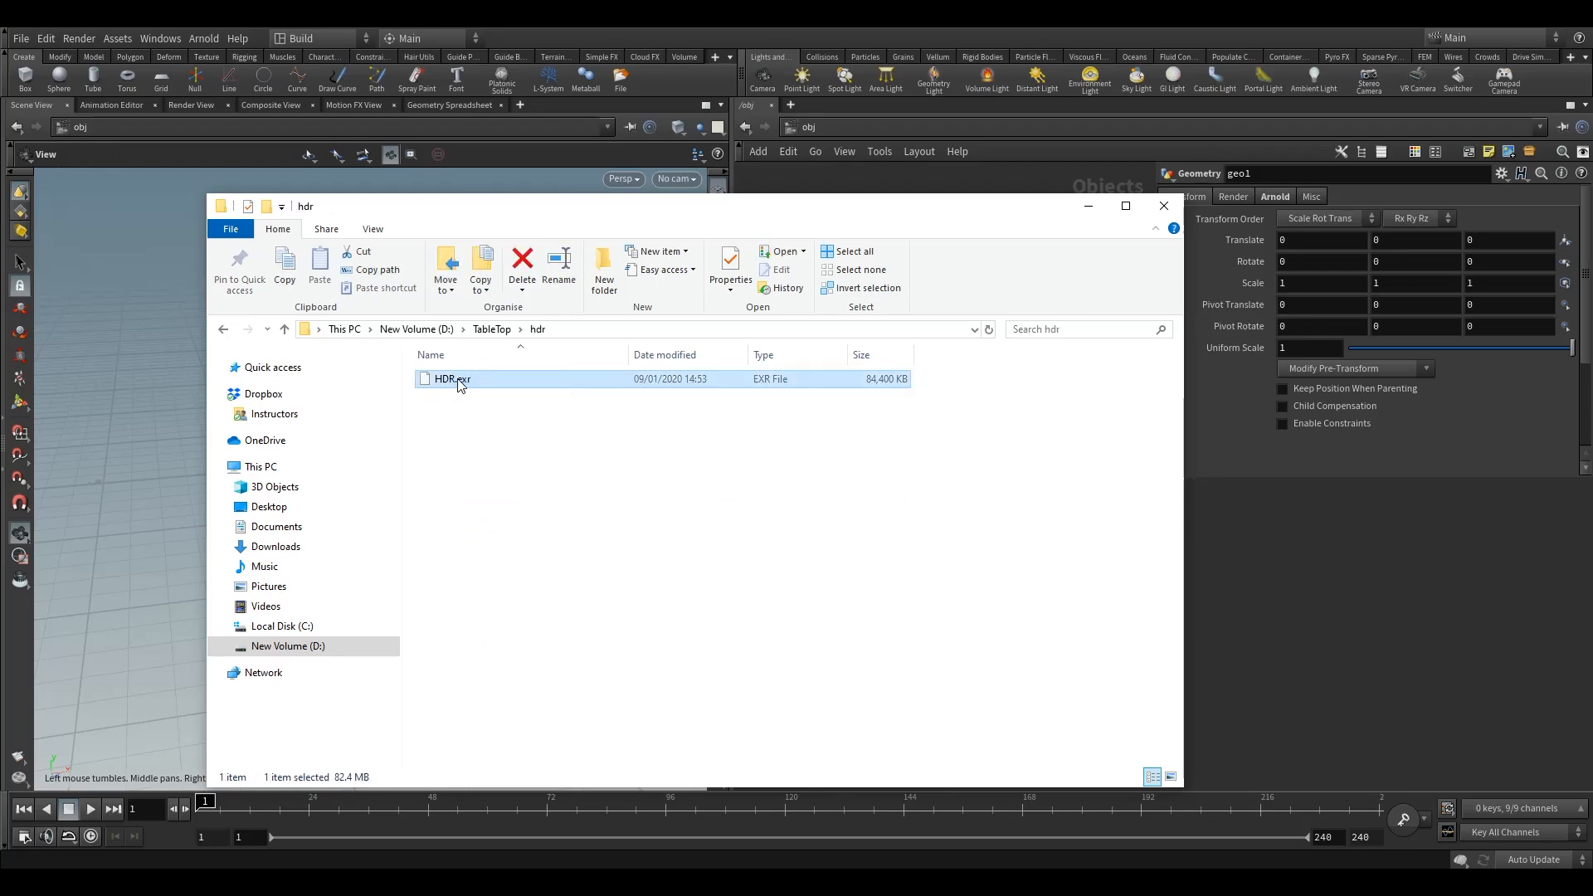
pyautogui.click(547, 438)
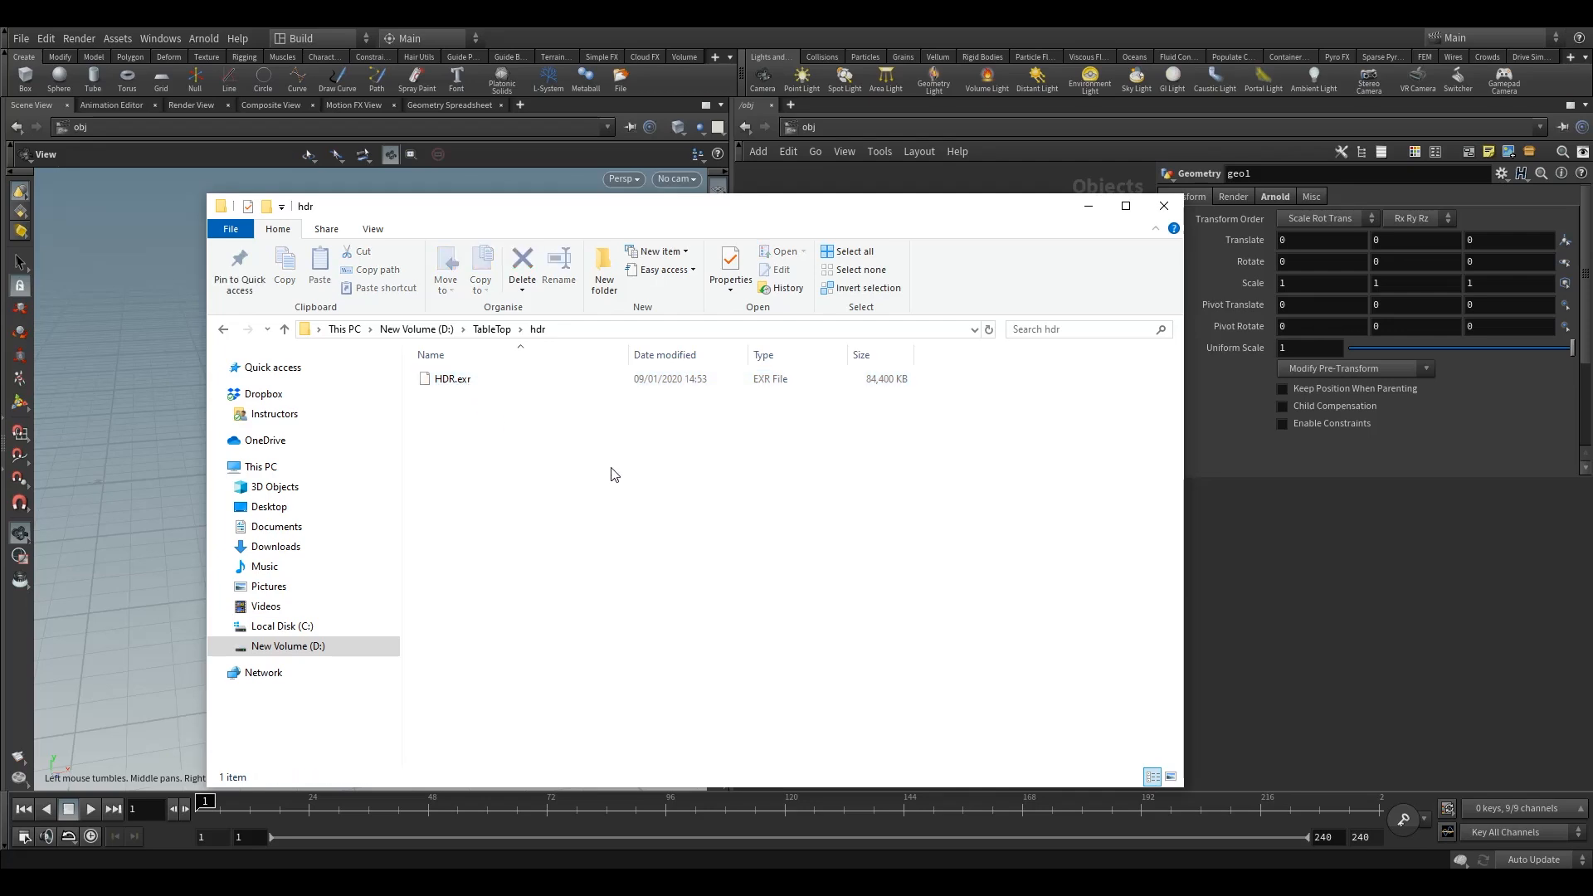
pyautogui.click(1163, 213)
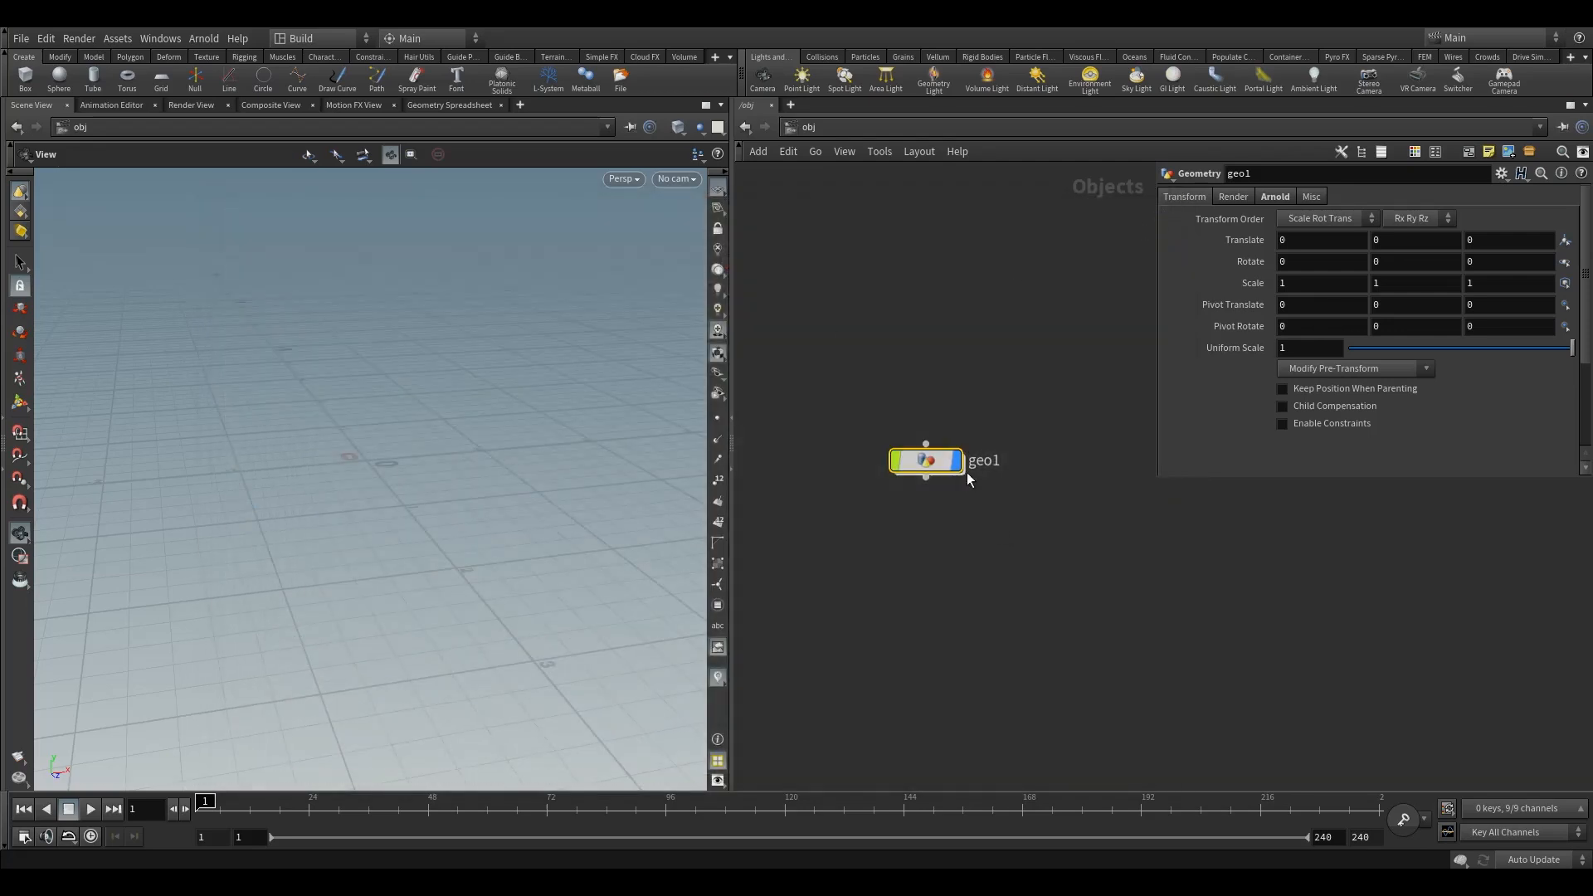
# Rename the geo1 geometry node to CoffeeBeans
pyautogui.moveTo(929, 461)
pyautogui.moveTo(929, 462)
pyautogui.mouseDown()
pyautogui.moveTo(890, 480)
pyautogui.moveTo(946, 483)
pyautogui.moveTo(930, 481)
pyautogui.mouseUp()
pyautogui.click(950, 481)
pyautogui.click(952, 486)
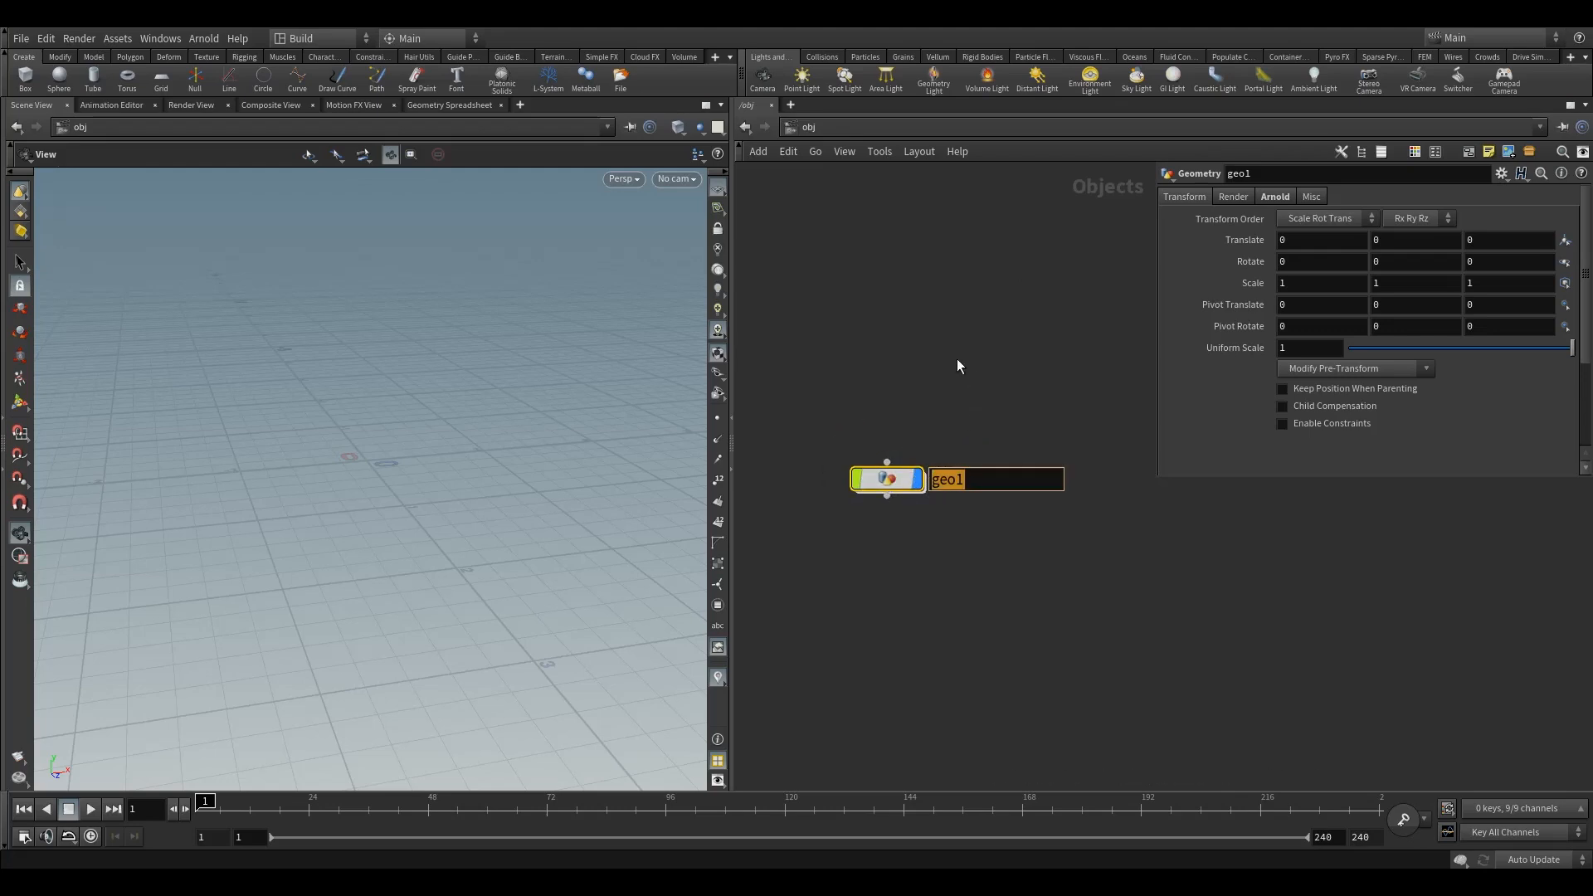
pyautogui.write('CoffeeBeans')
pyautogui.press('Return')
pyautogui.click(886, 480)
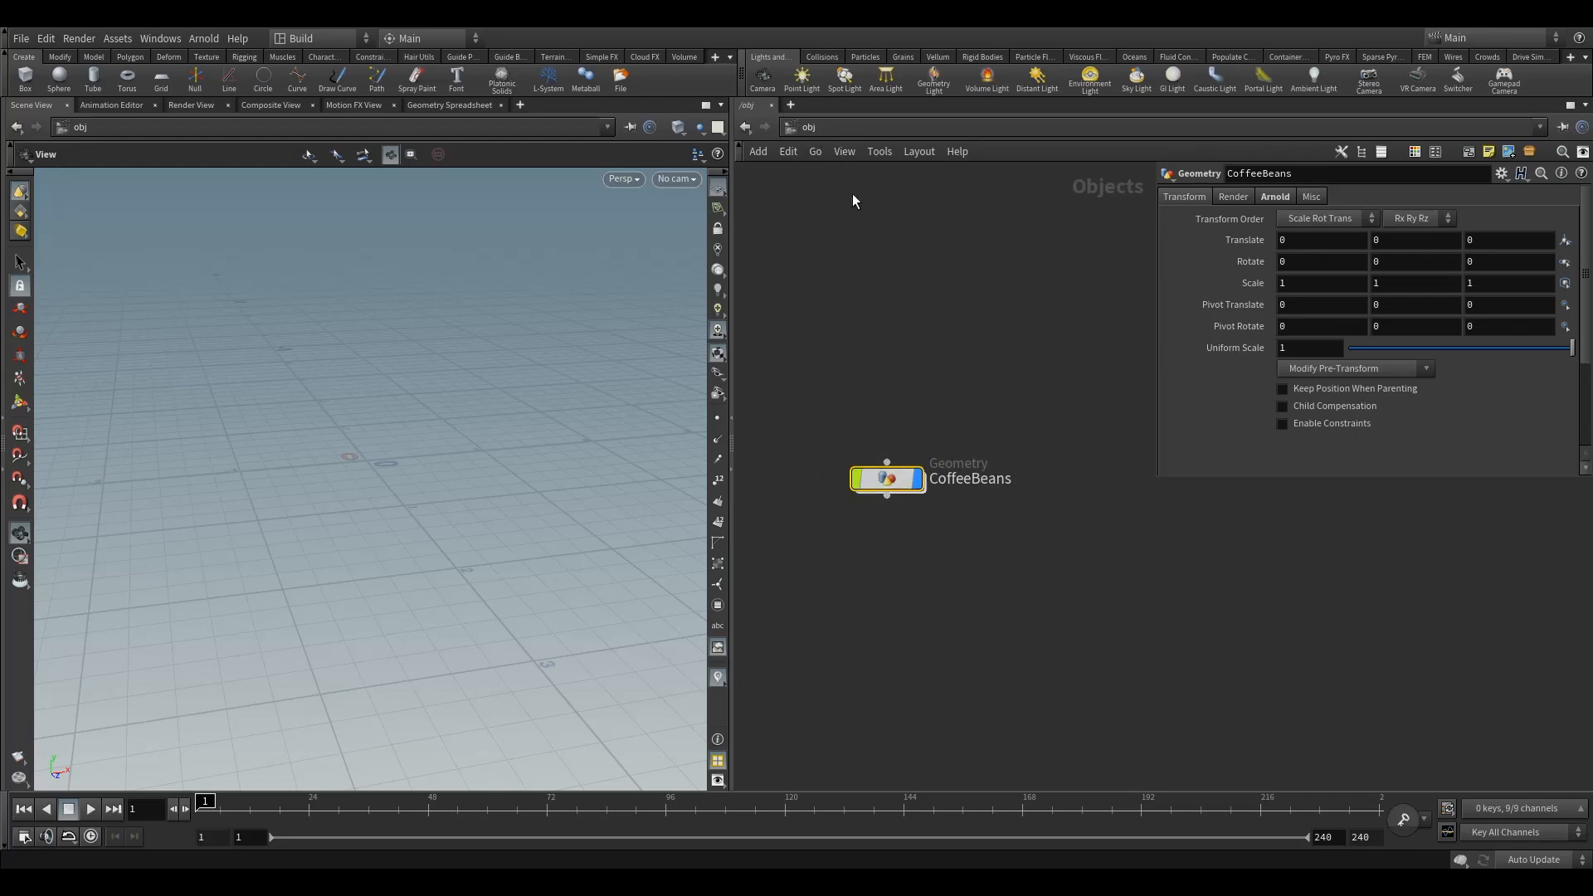
pyautogui.moveTo(882, 478); pyautogui.dragTo(913, 549)
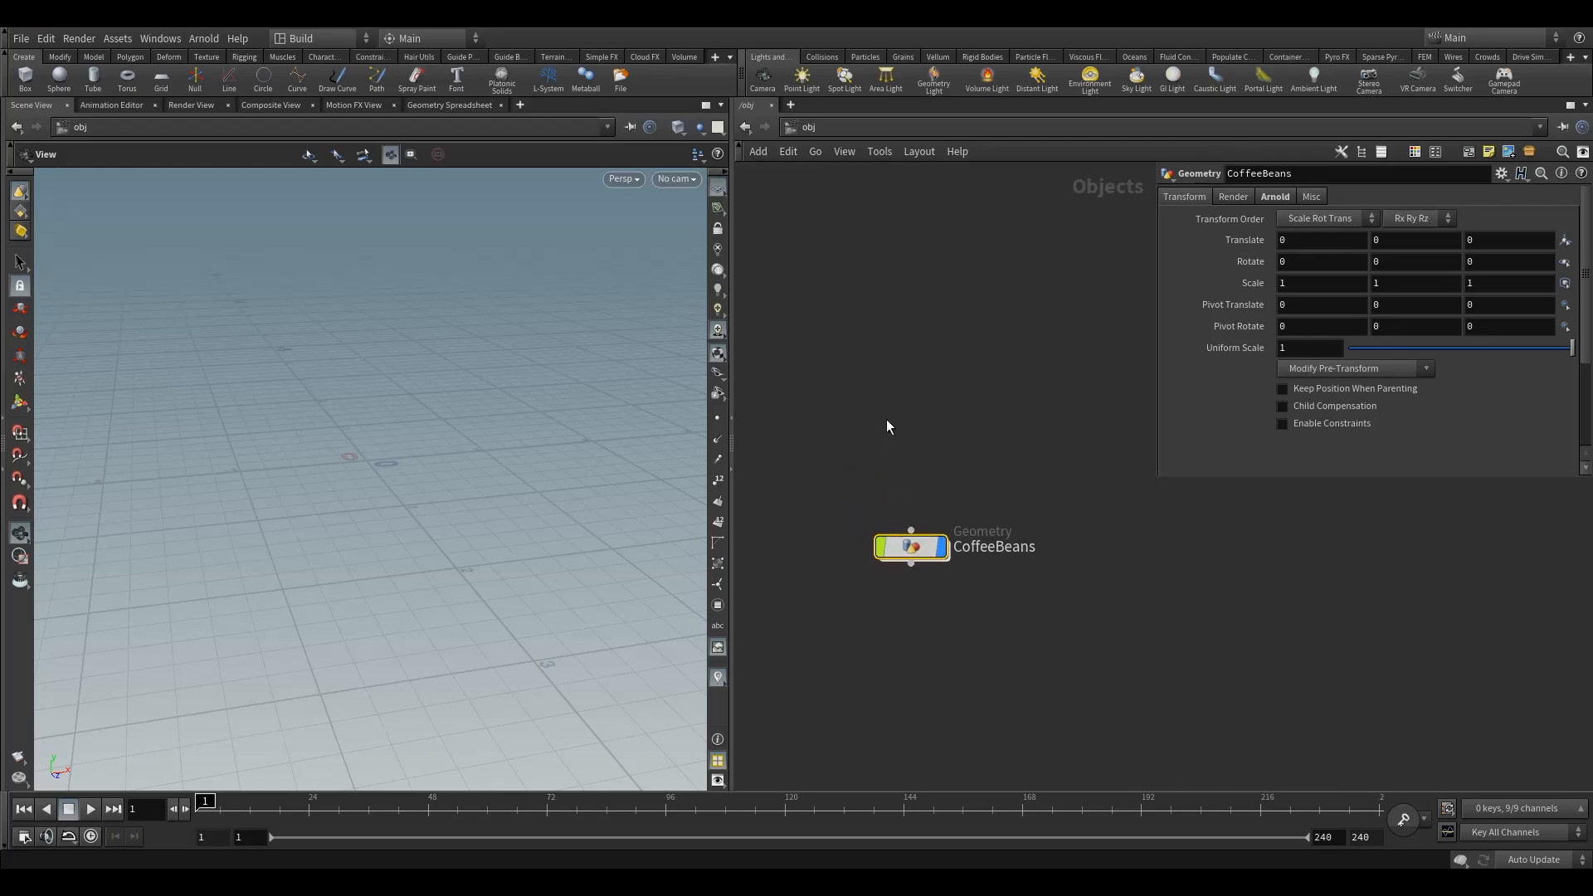
pyautogui.press('Tab')
pyautogui.write('ca')
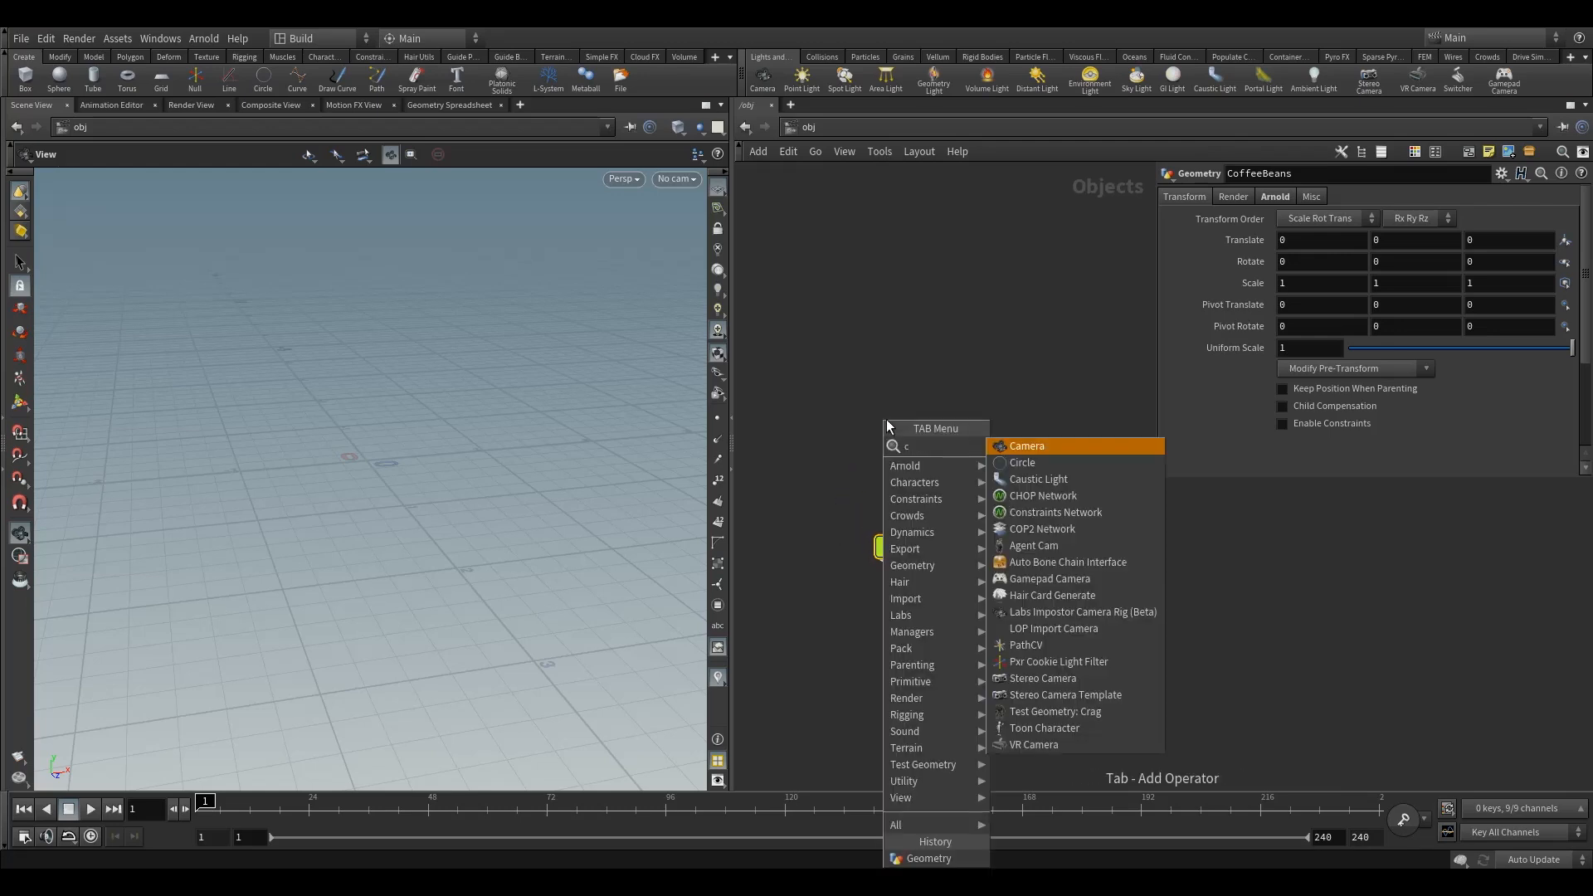
pyautogui.press('BackSpace')
pyautogui.press('BackSpace')
pyautogui.write('li')
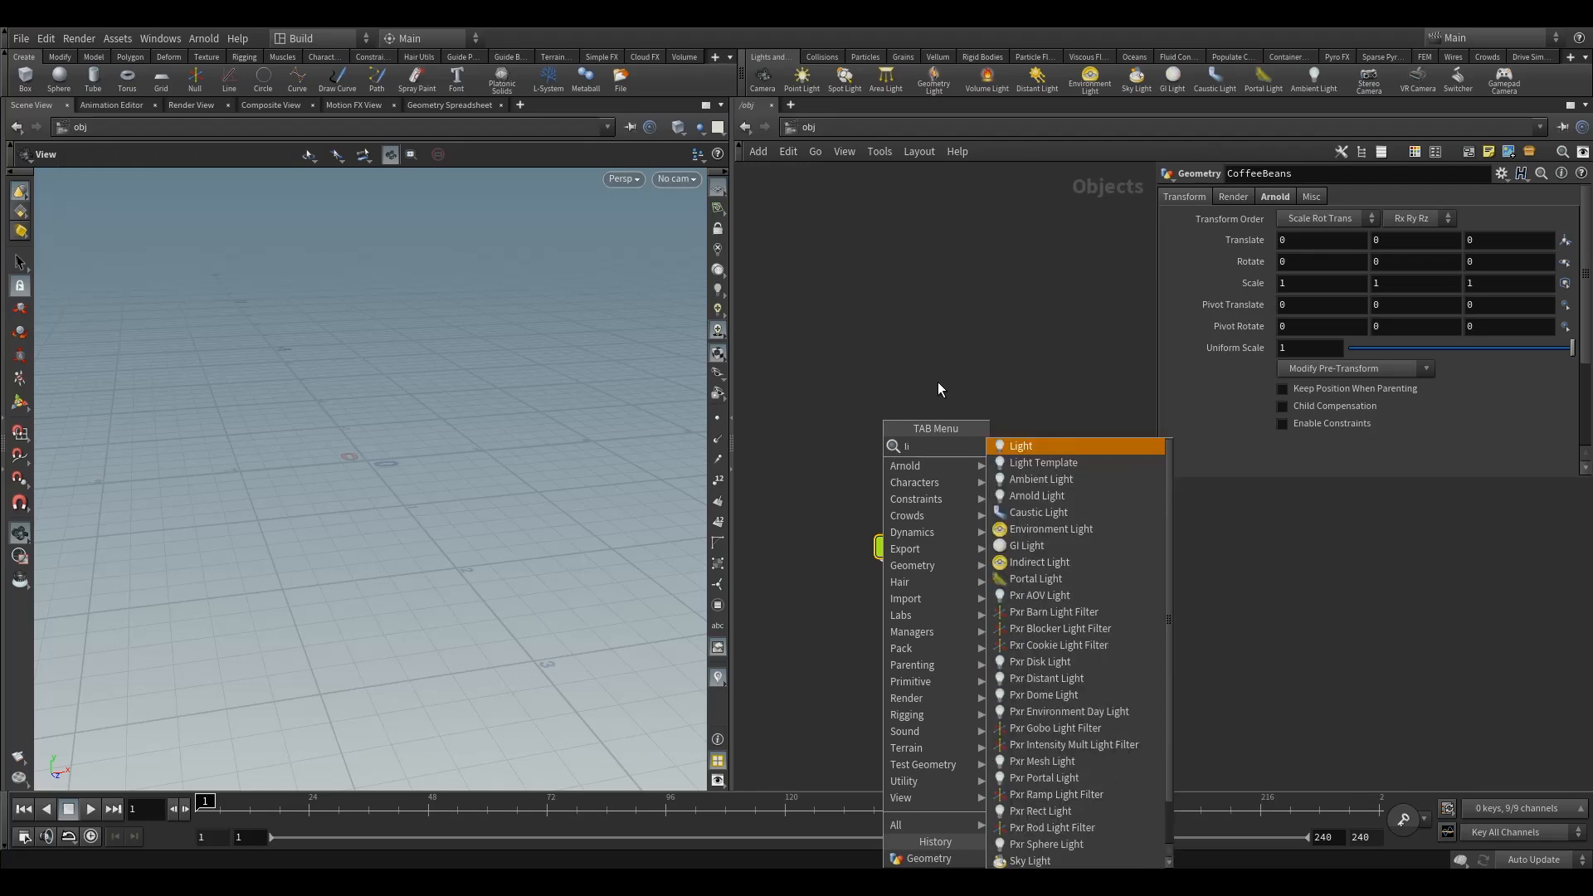
pyautogui.write('gh')
pyautogui.press('BackSpace')
pyautogui.press('BackSpace')
pyautogui.press('BackSpace')
pyautogui.press('BackSpace')
pyautogui.press('Escape')
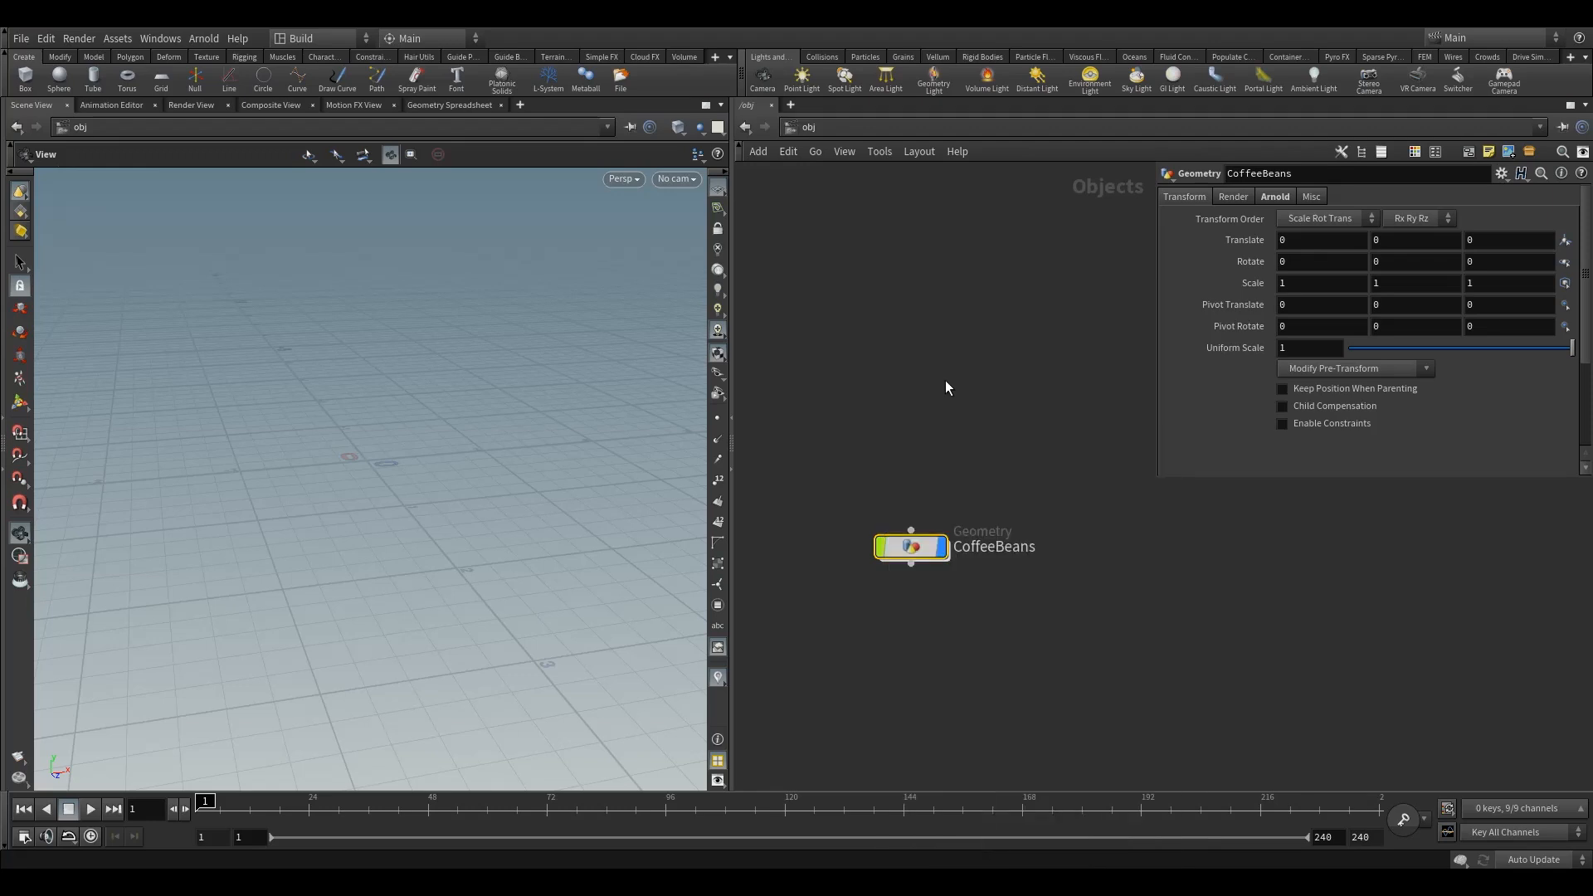
# Inside the CoffeeBeans geometry node, create a File node
pyautogui.moveTo(912, 549); pyautogui.dragTo(873, 501)
pyautogui.moveTo(891, 499)
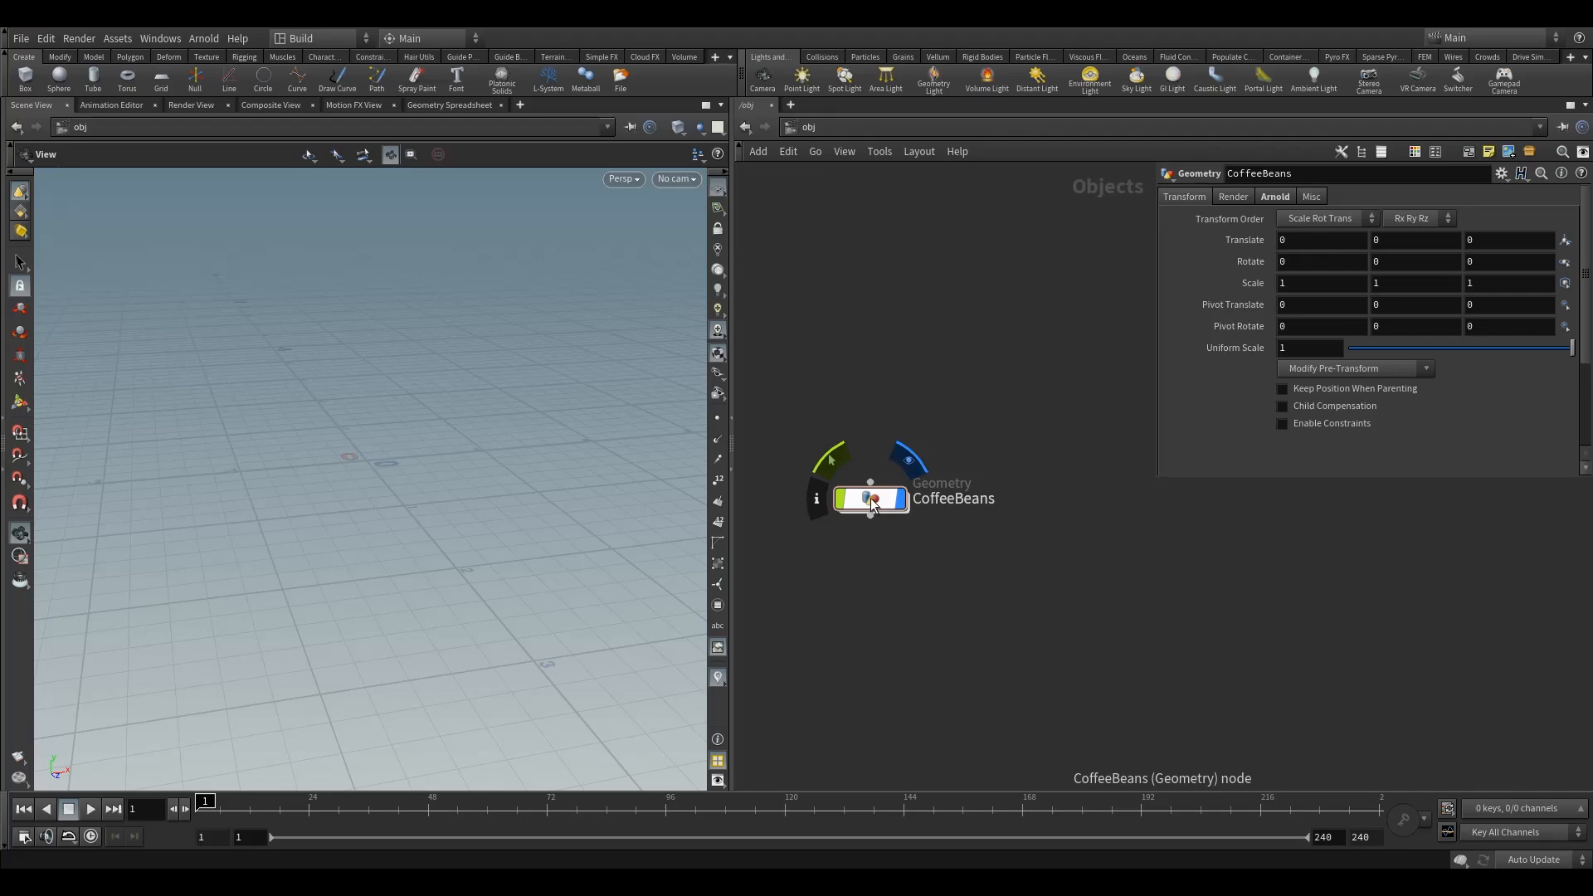
pyautogui.doubleClick(870, 498)
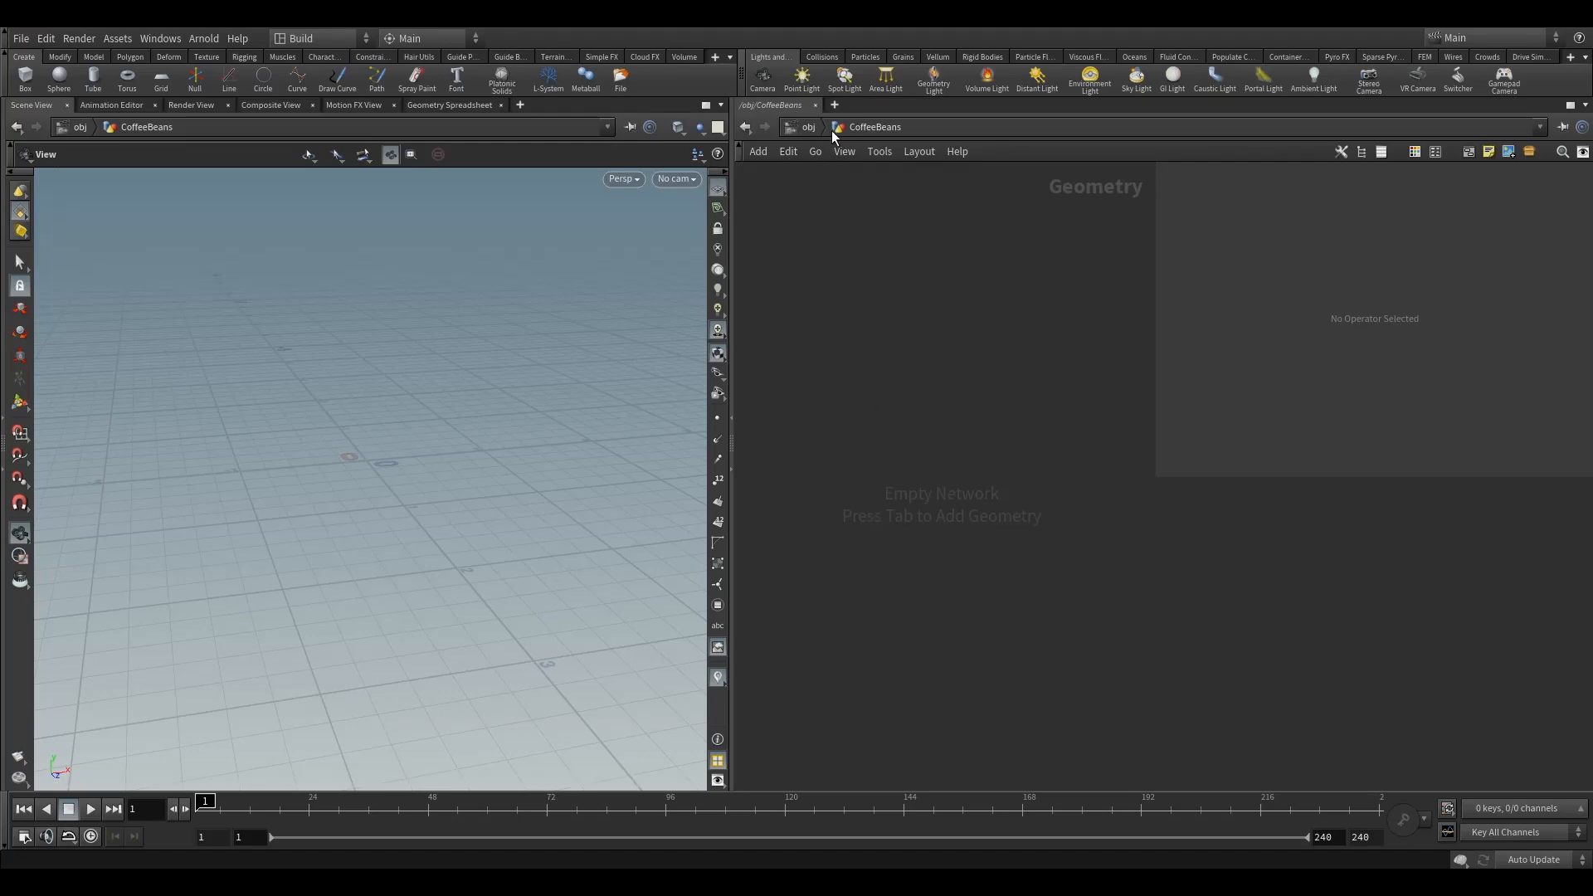
pyautogui.click(806, 130)
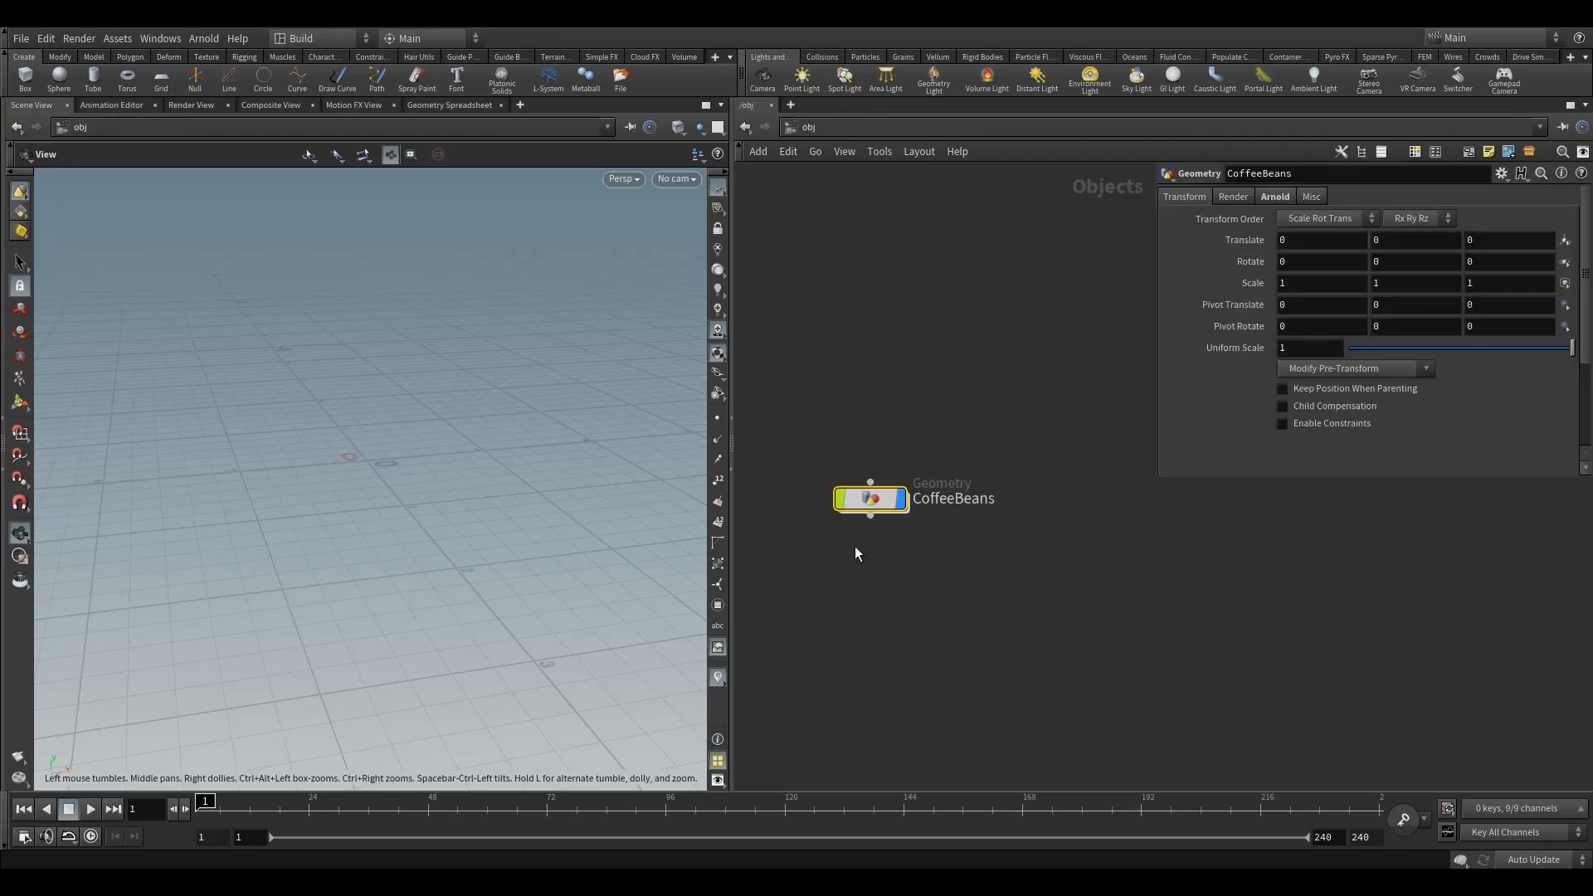
pyautogui.doubleClick(868, 501)
pyautogui.click(802, 128)
pyautogui.doubleClick(872, 501)
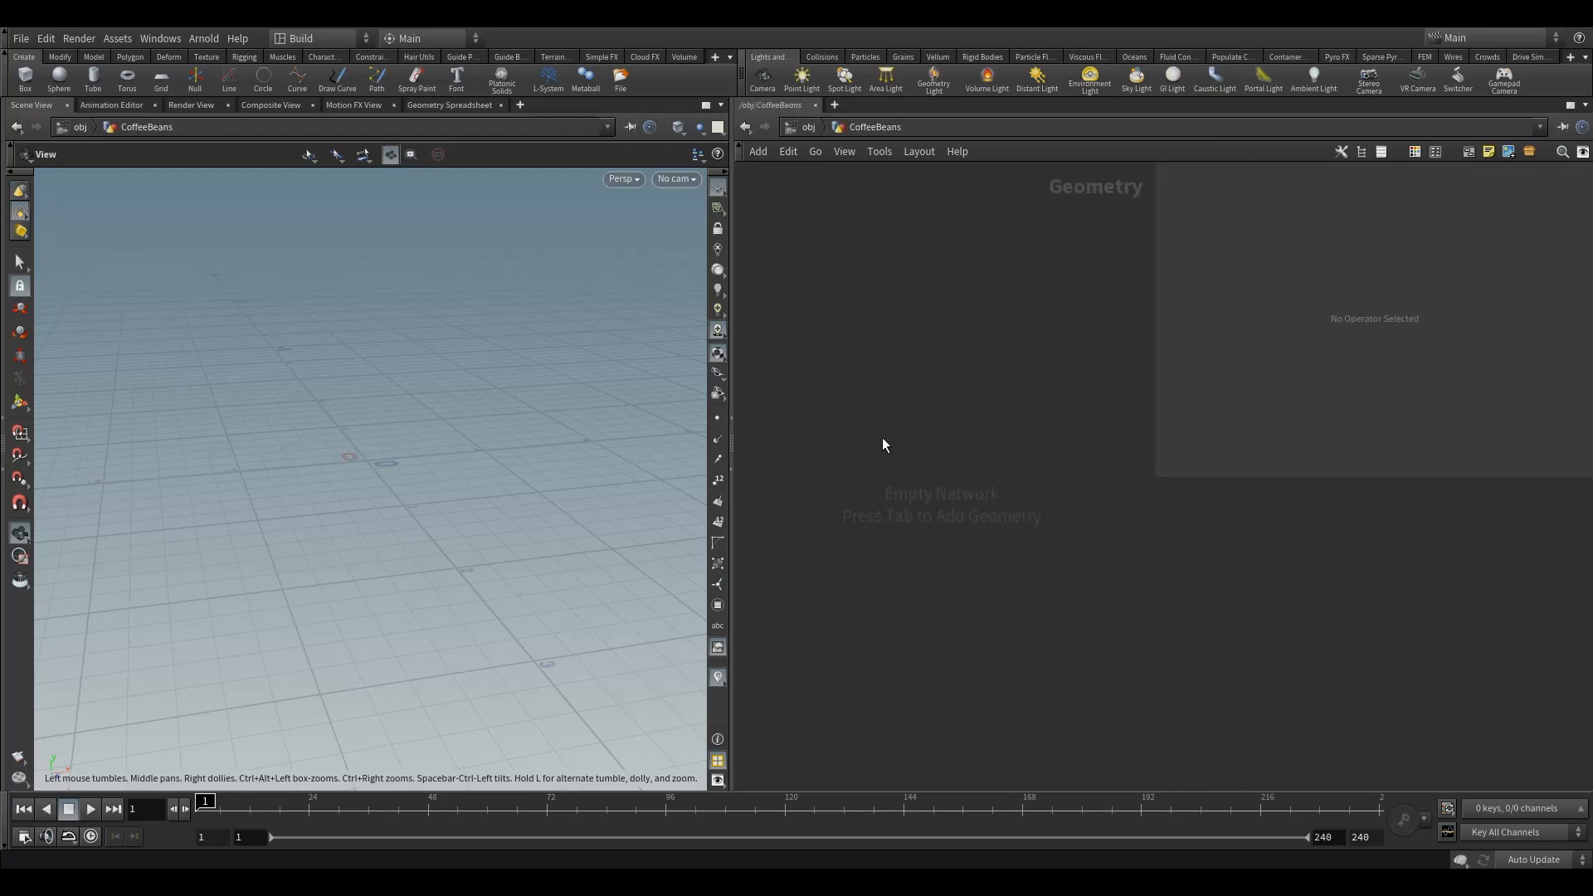
pyautogui.press('u')
pyautogui.press('i')
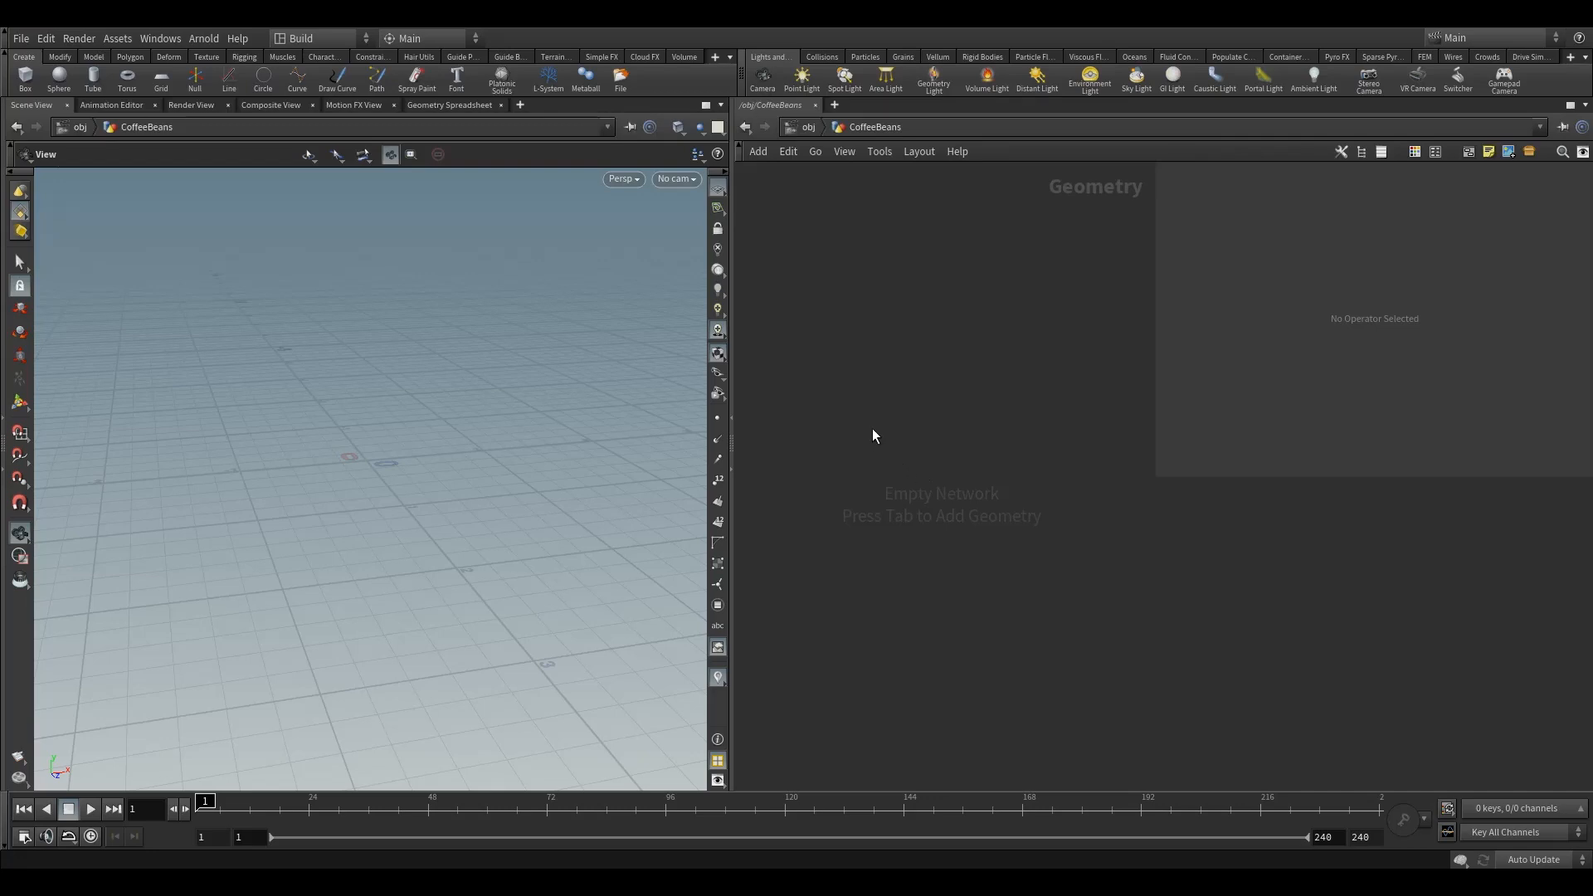
pyautogui.press('Tab')
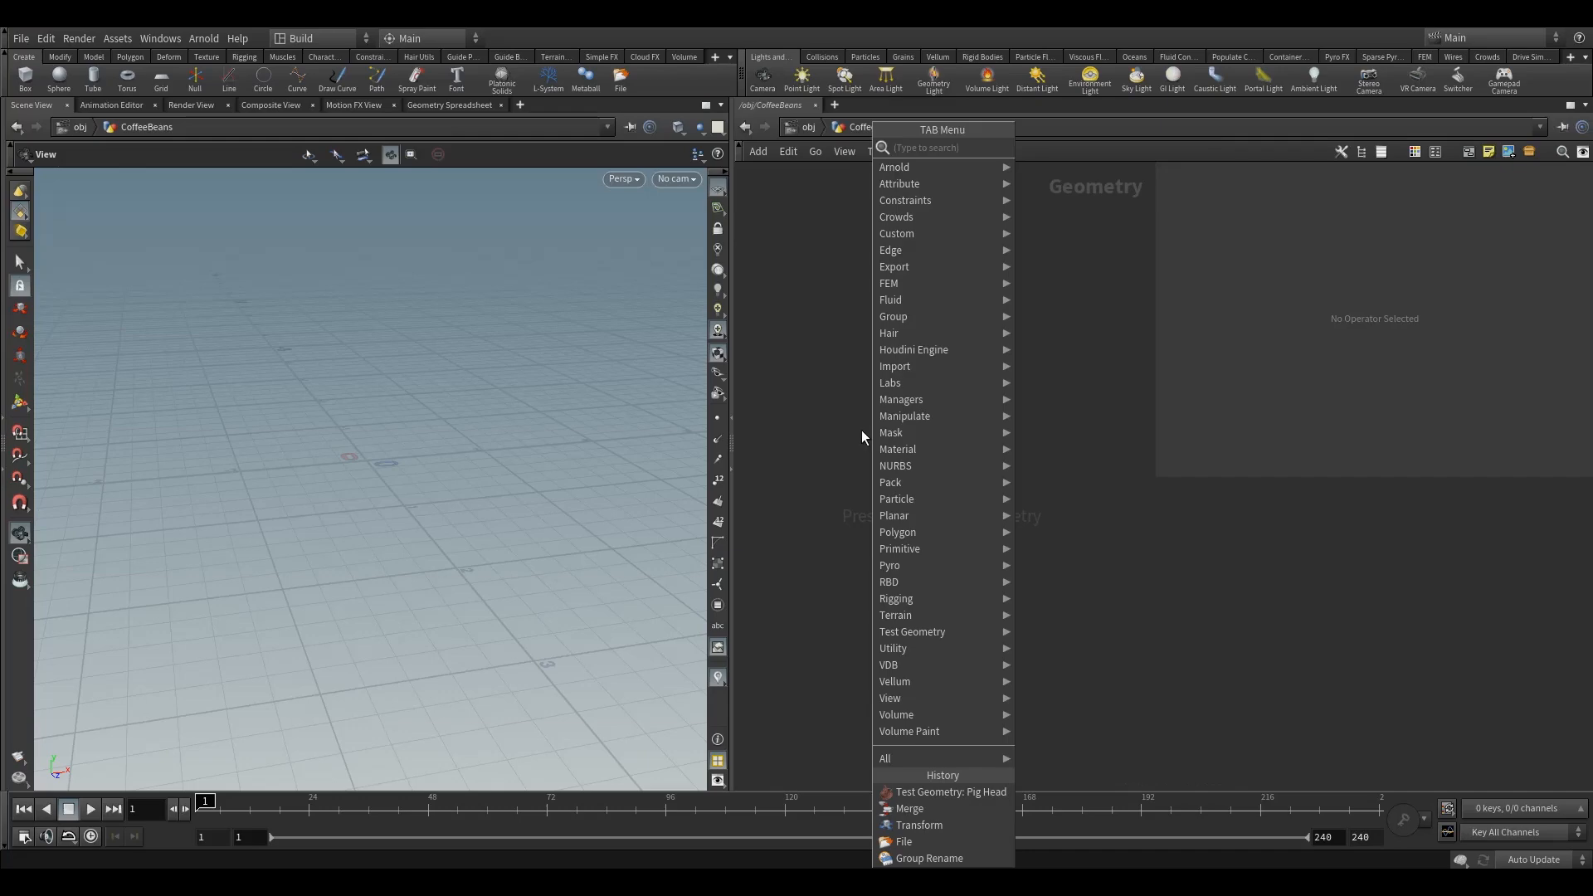
pyautogui.write('fi')
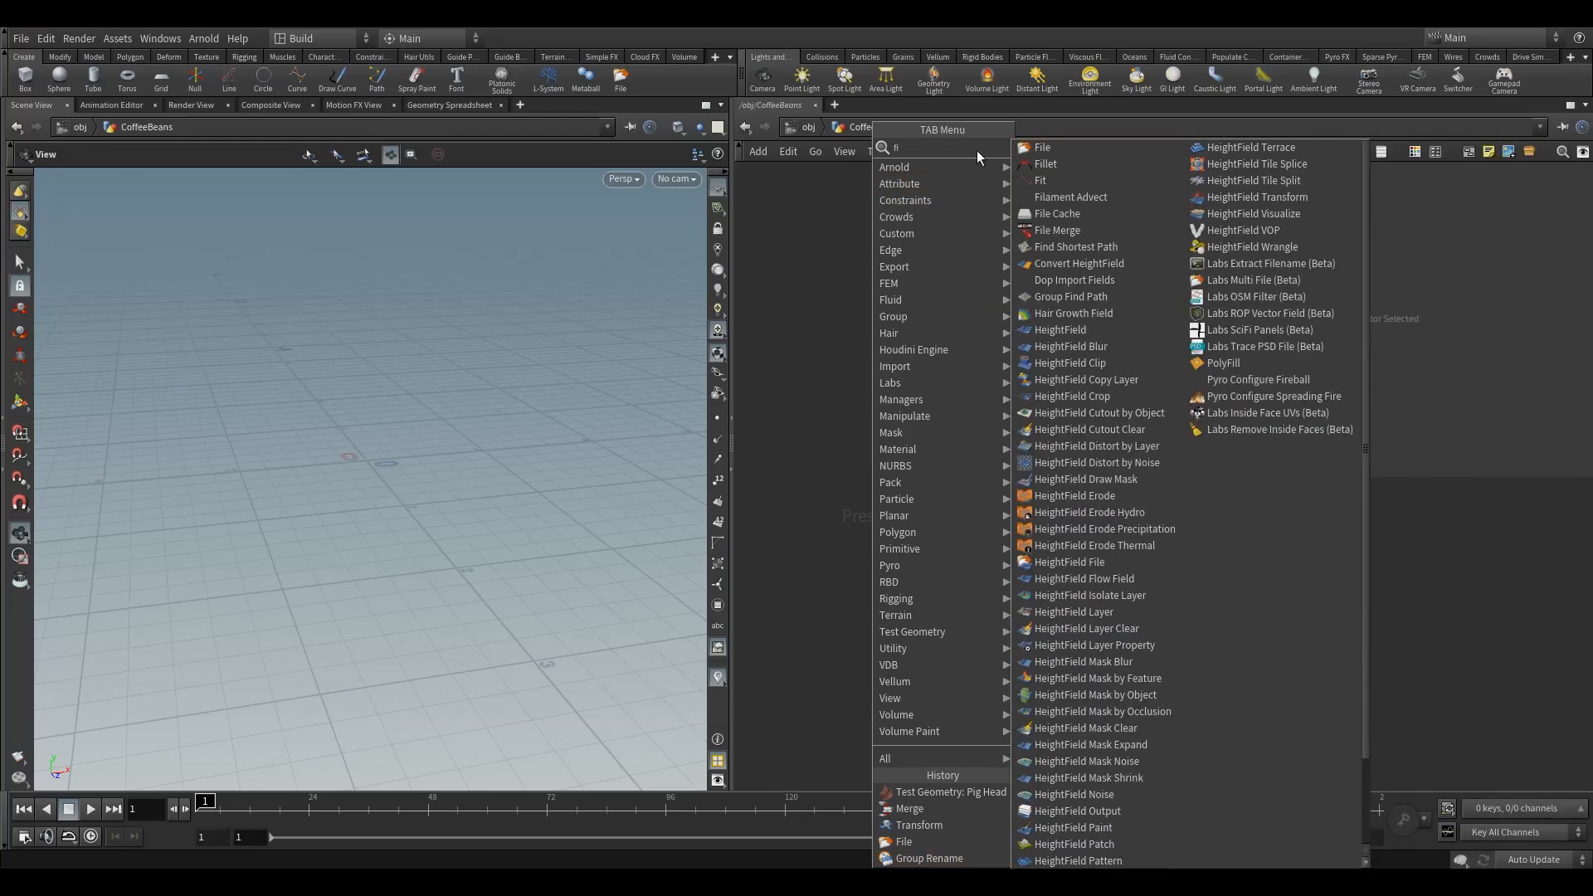
pyautogui.click(1048, 147)
pyautogui.click(883, 456)
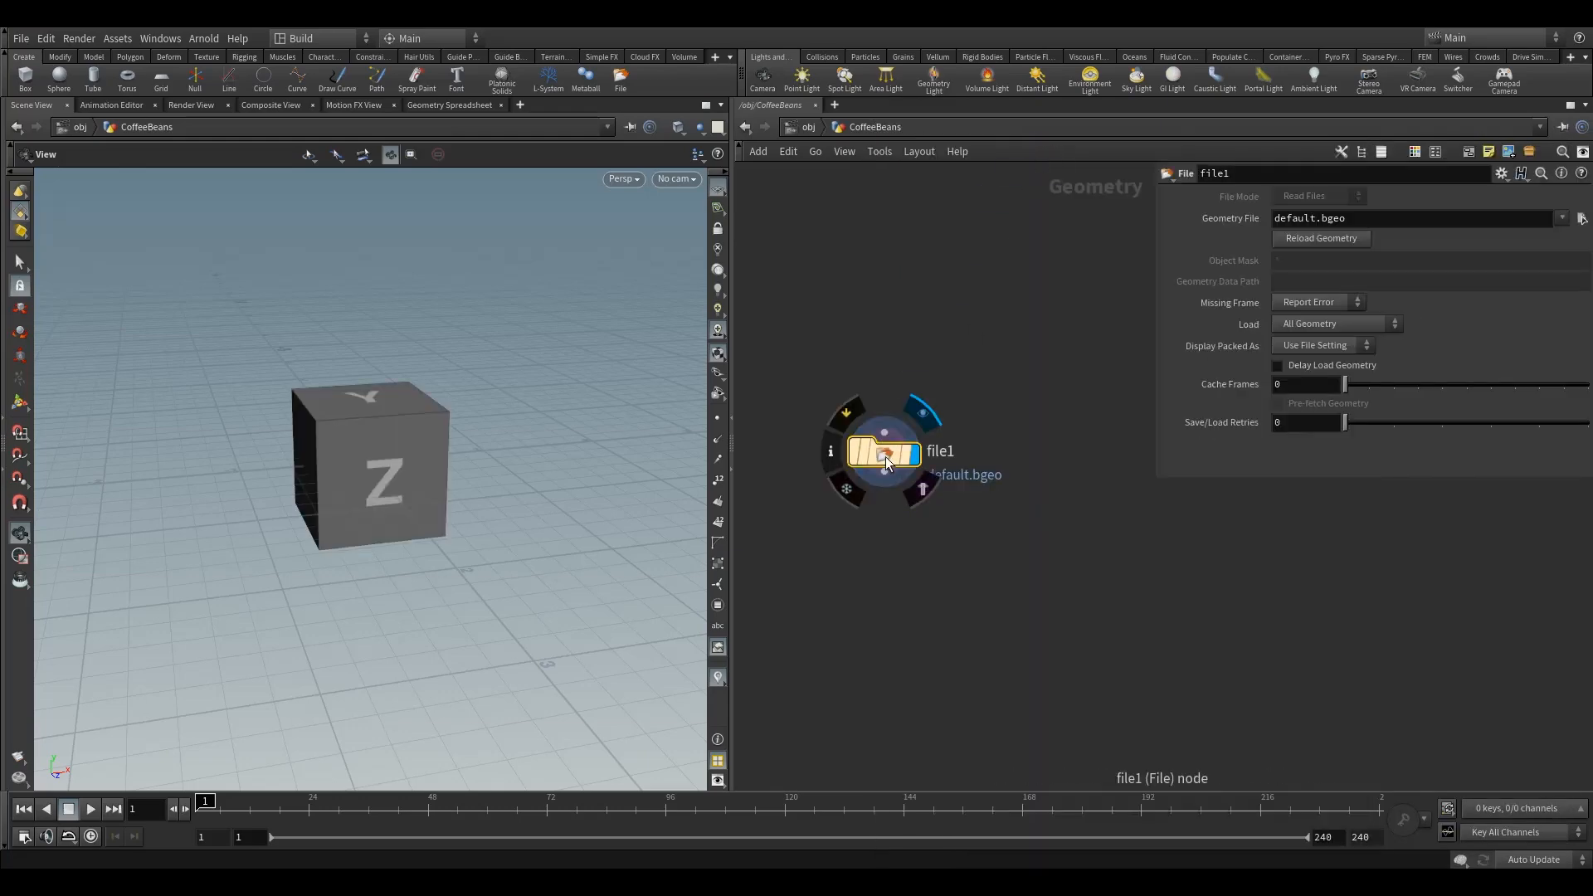
pyautogui.moveTo(884, 457)
pyautogui.mouseDown()
pyautogui.moveTo(954, 408)
pyautogui.moveTo(884, 467)
pyautogui.moveTo(895, 459)
pyautogui.mouseUp()
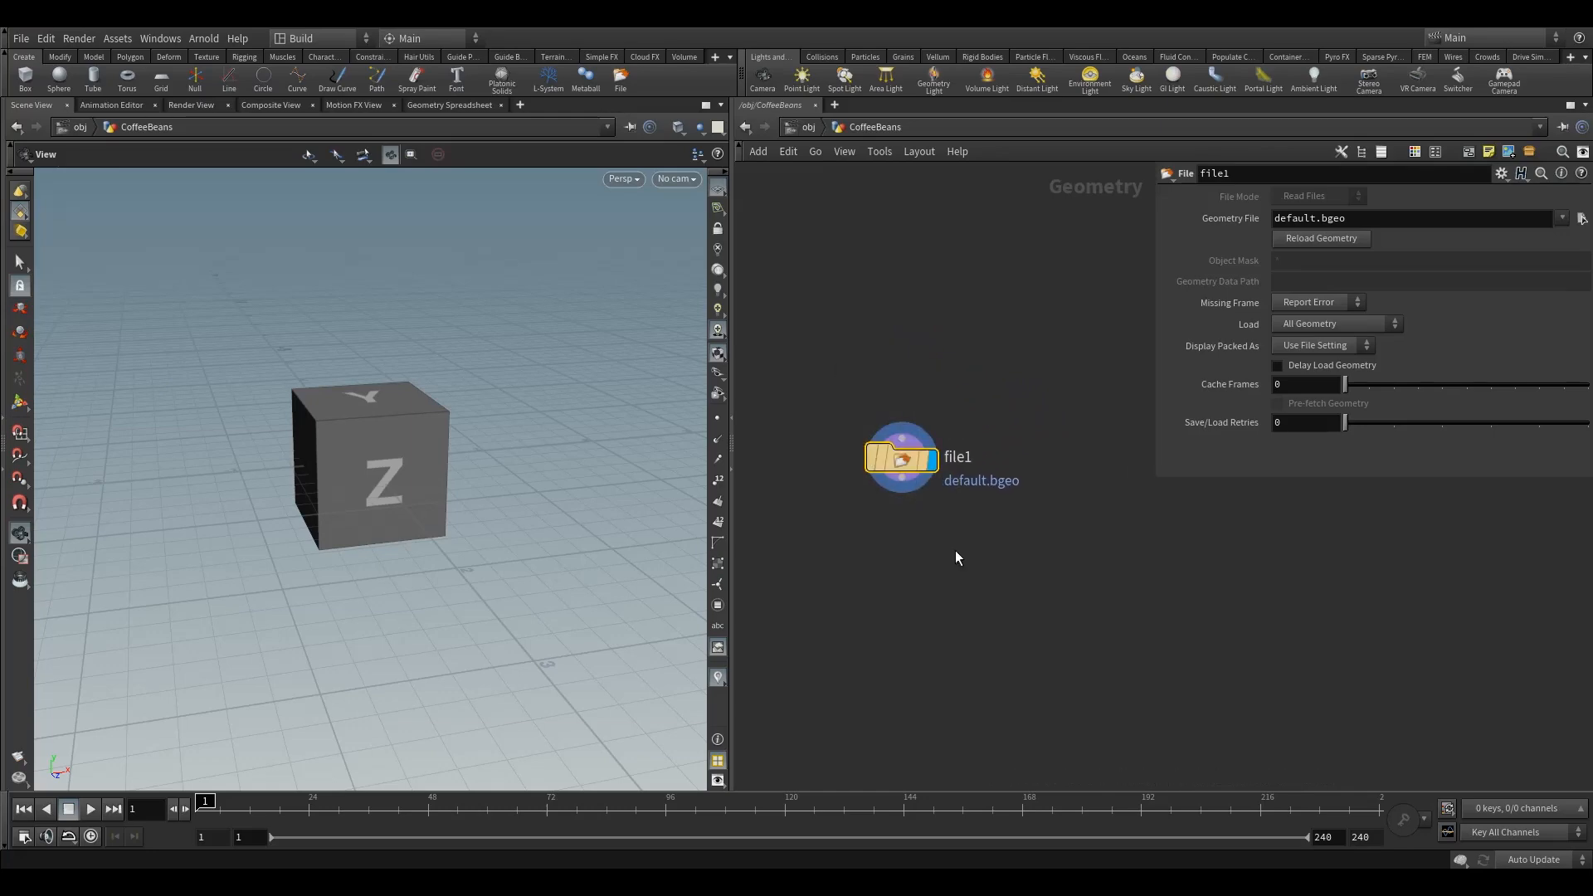
pyautogui.moveTo(375, 468); pyautogui.dragTo(396, 468)
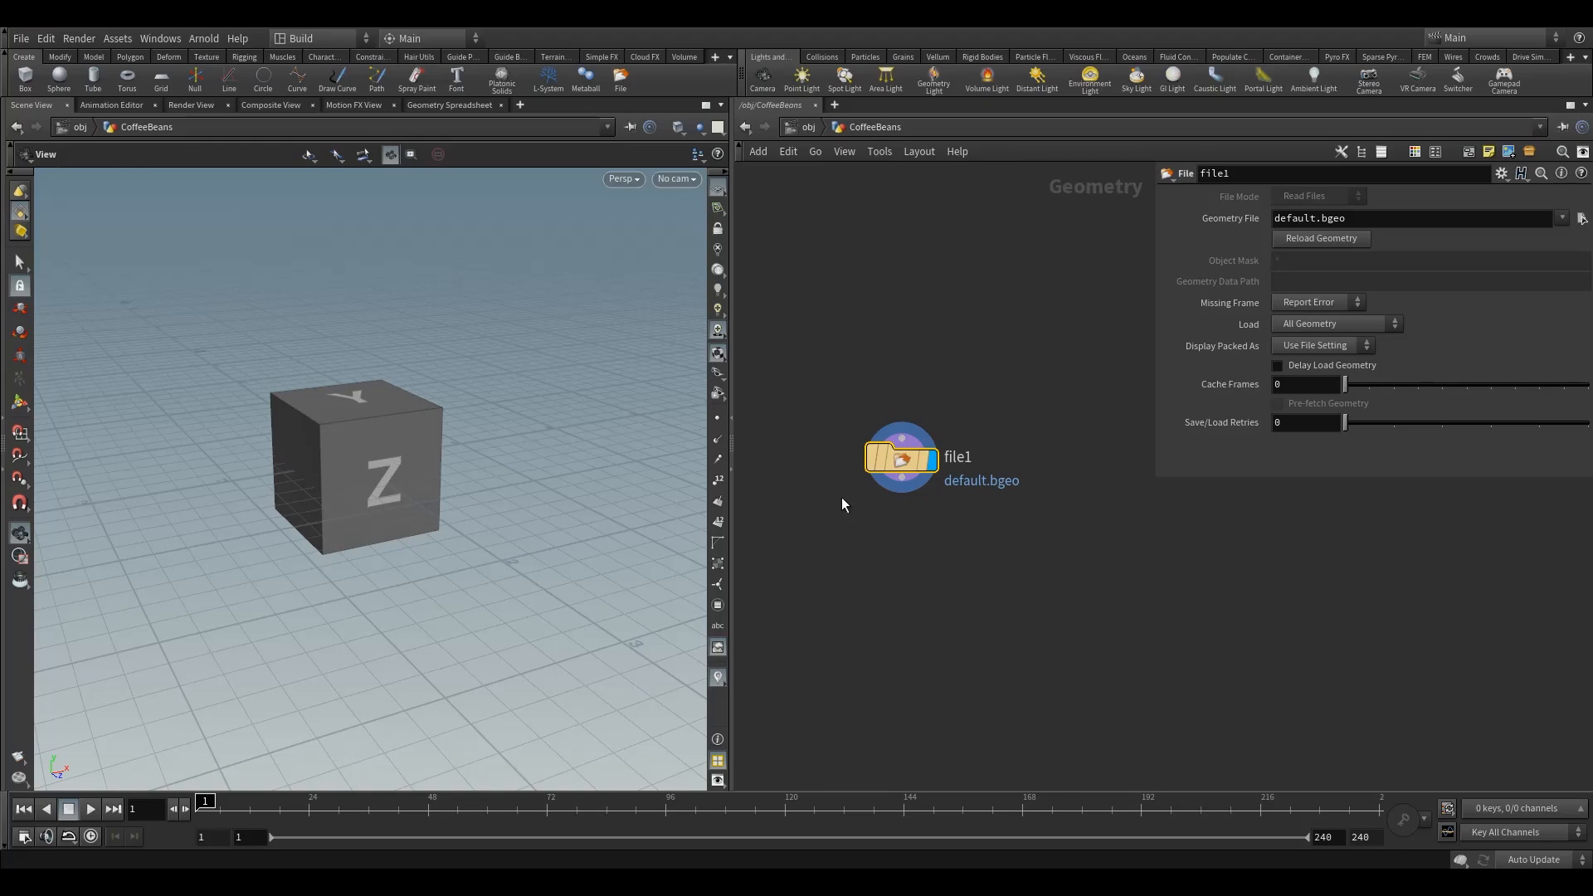
pyautogui.moveTo(888, 466); pyautogui.dragTo(912, 466)
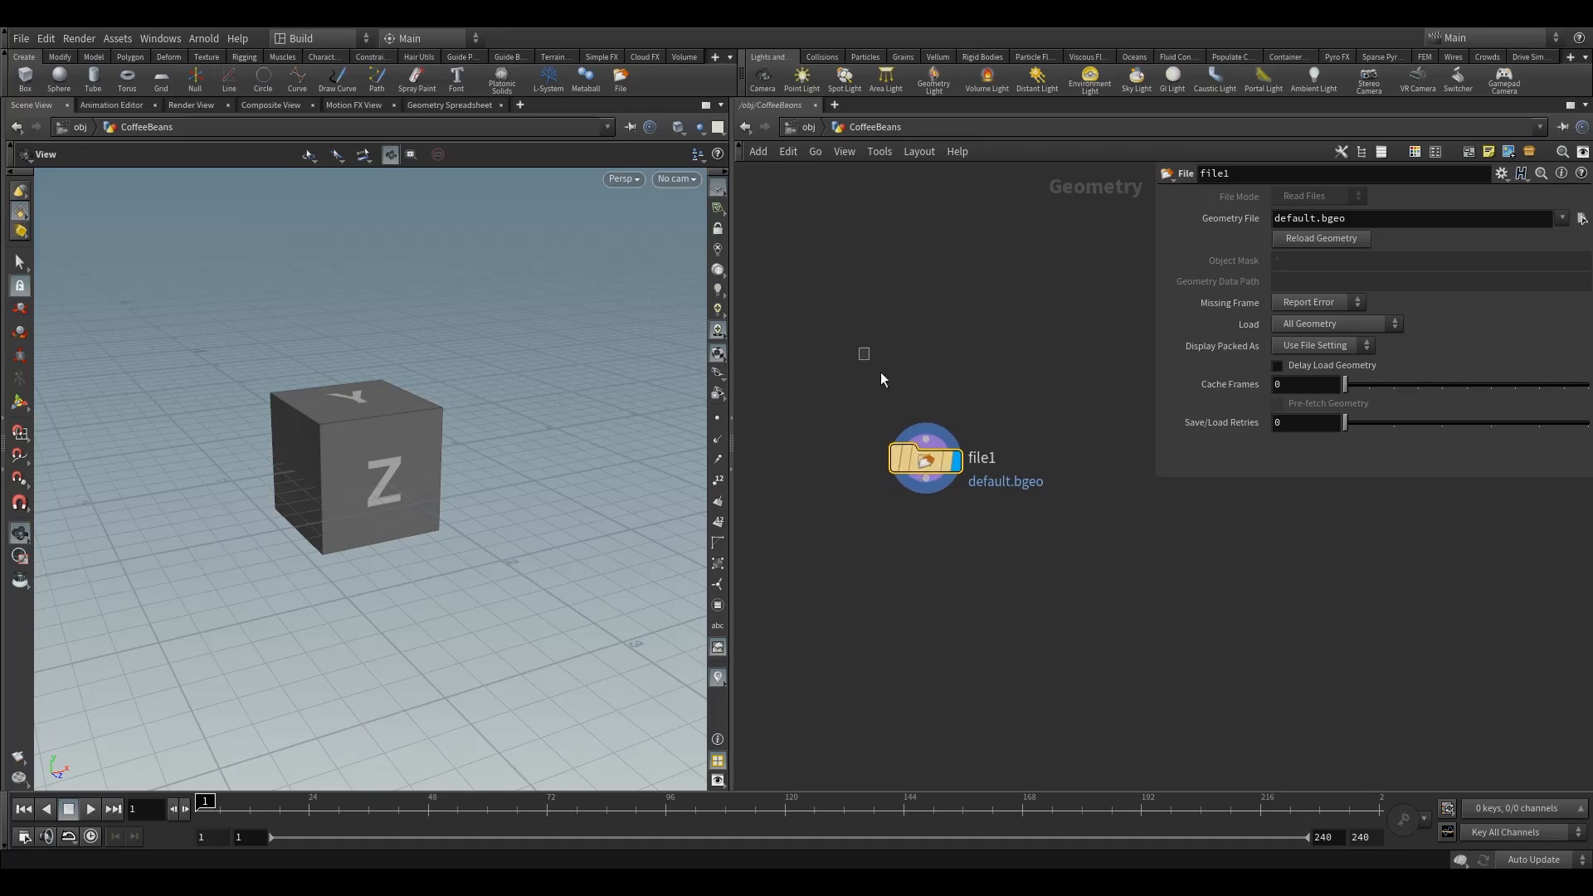
# Set the File node's geometry file to coffee_bean_1.bgeo from the project's $JOB/geo folder
pyautogui.moveTo(942, 471)
pyautogui.moveTo(1298, 219); pyautogui.dragTo(1360, 223)
pyautogui.click(1360, 223)
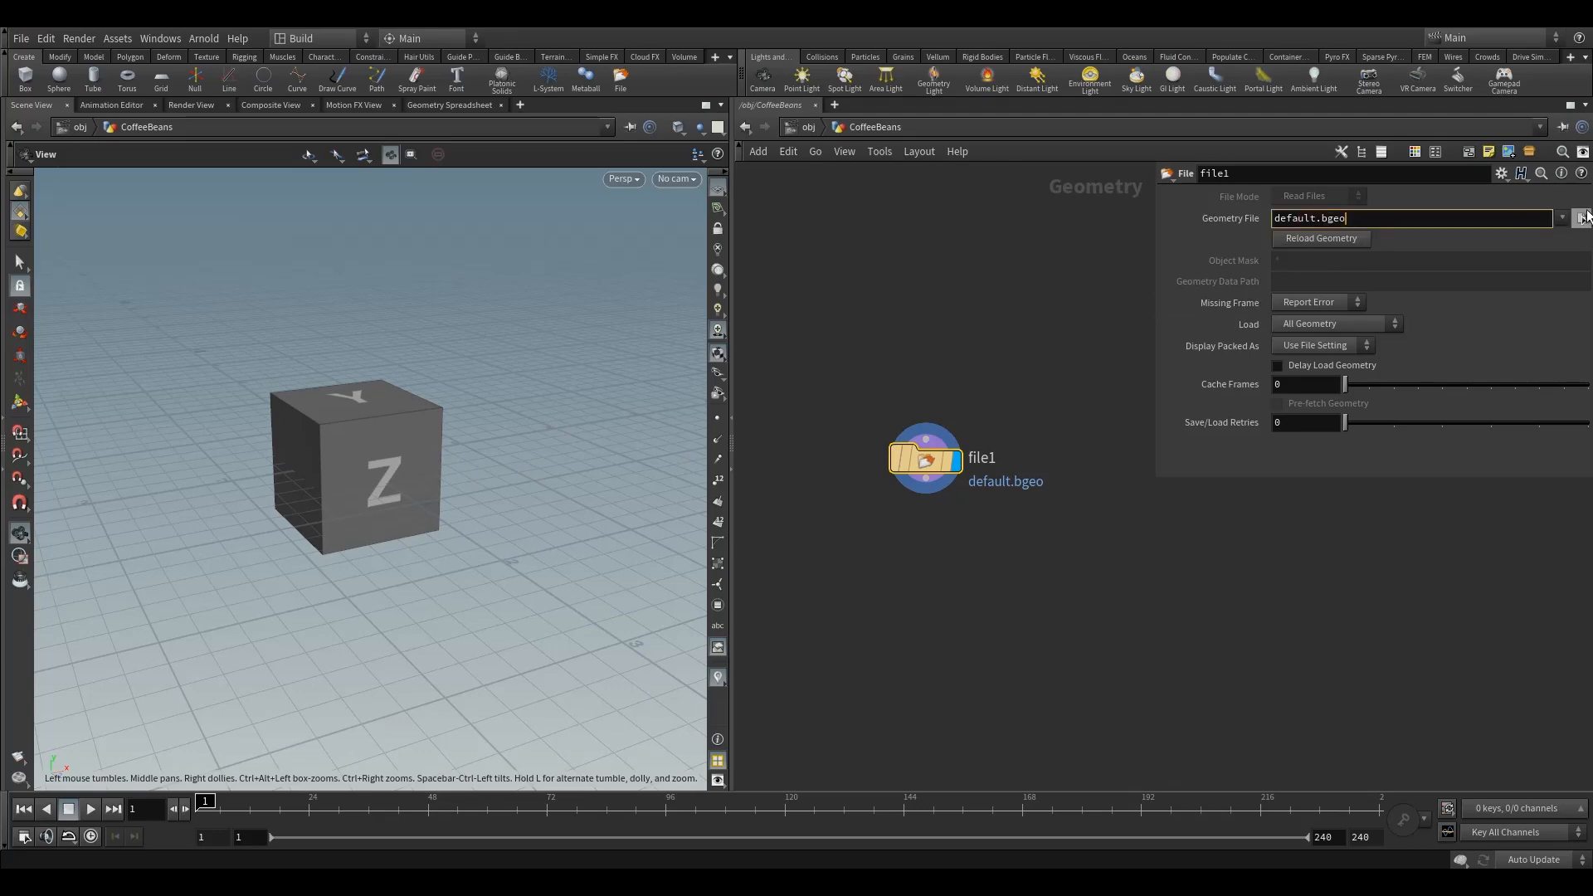
pyautogui.click(1582, 219)
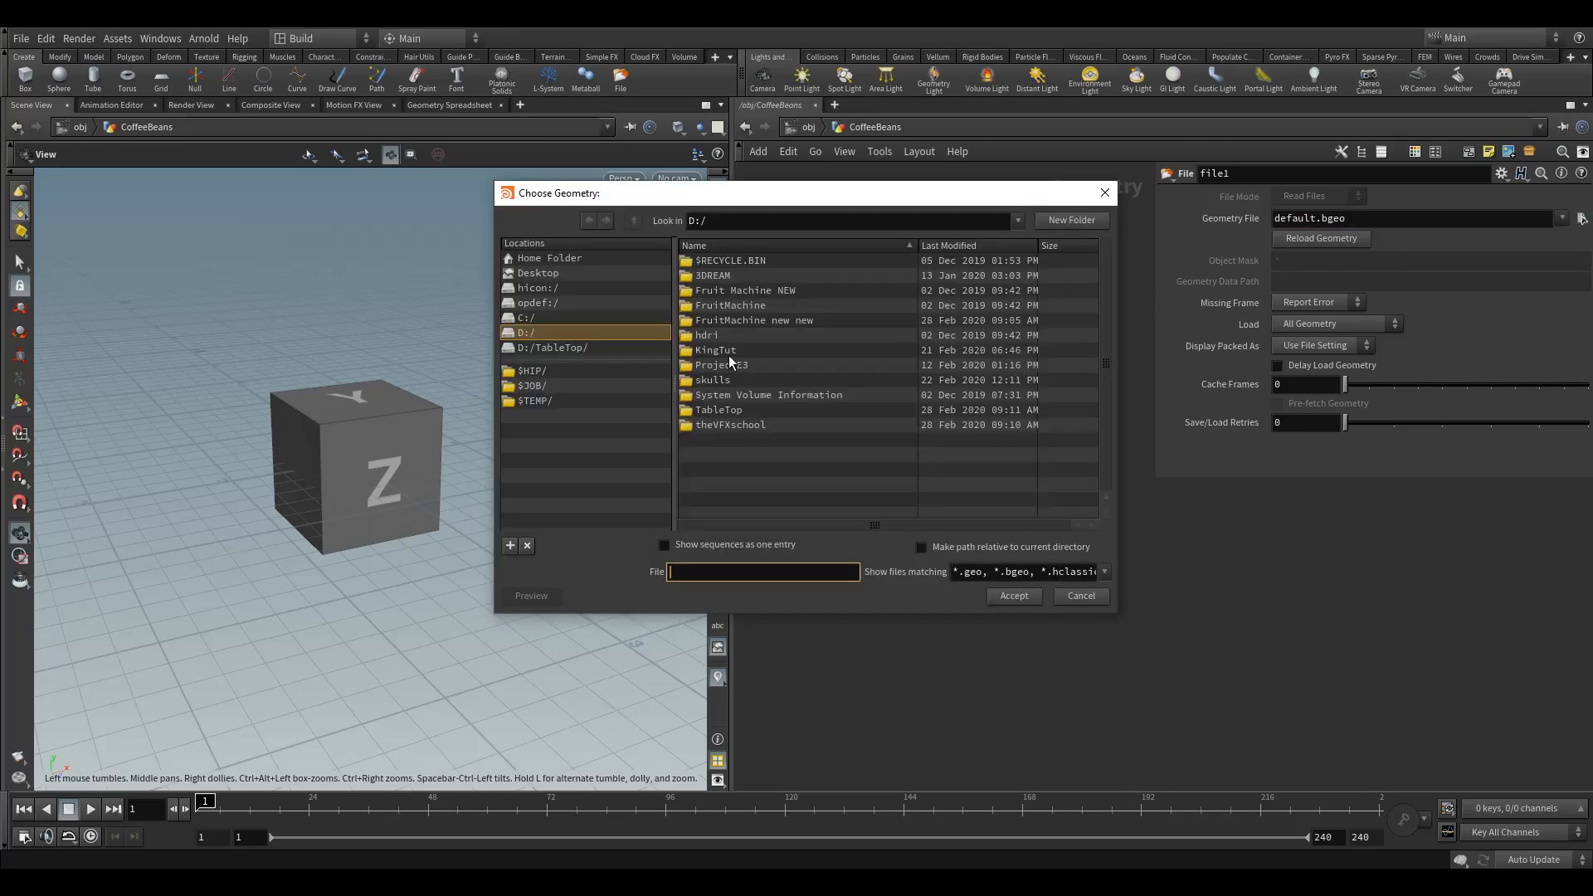
pyautogui.click(538, 386)
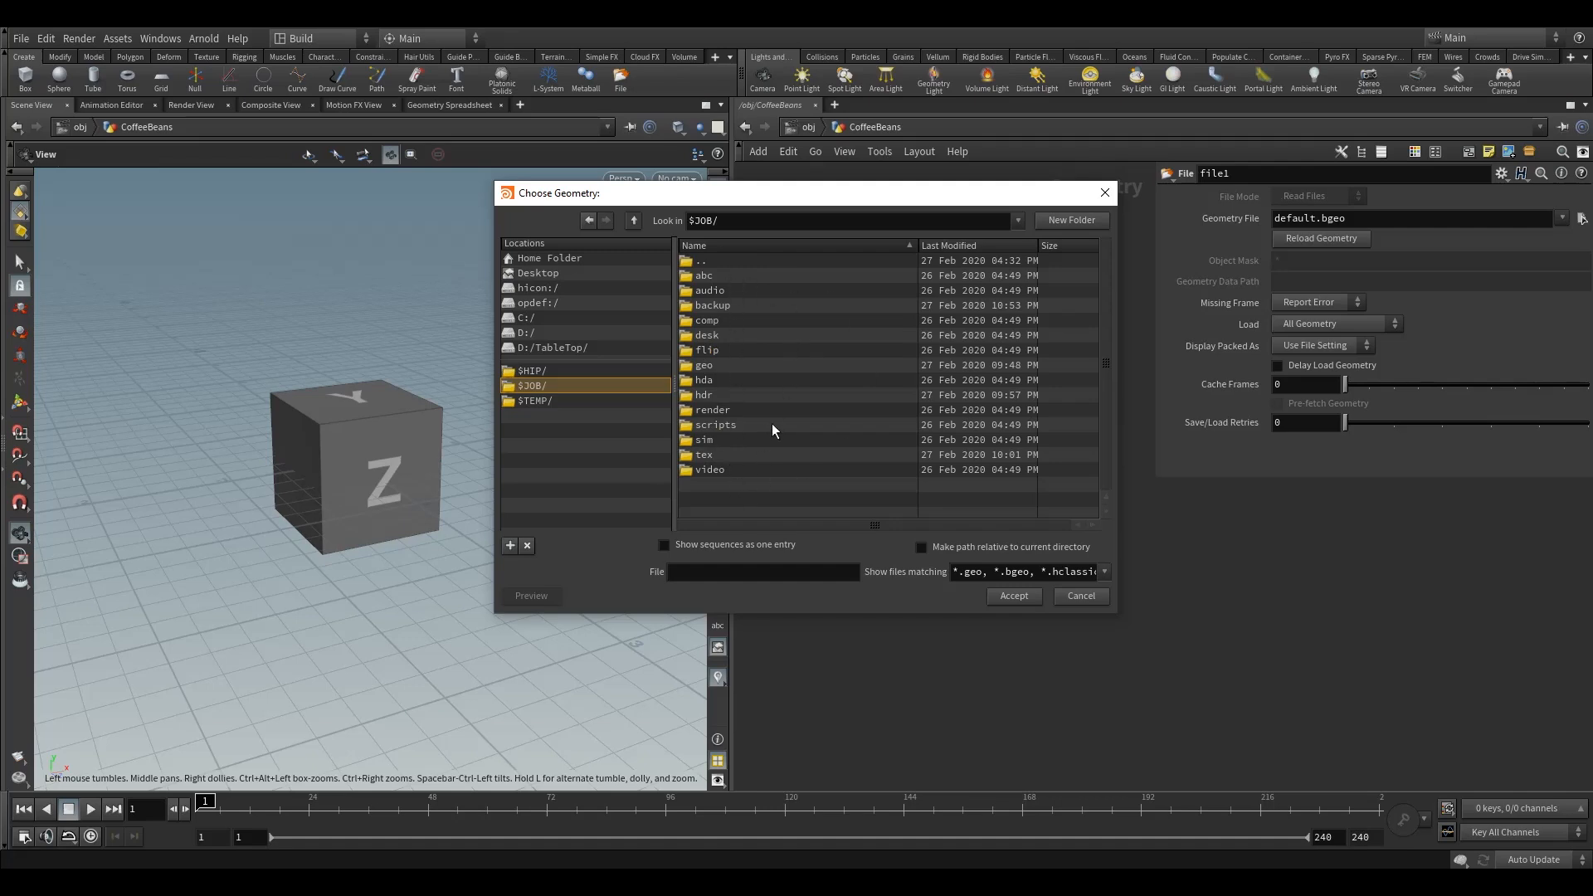
pyautogui.click(704, 367)
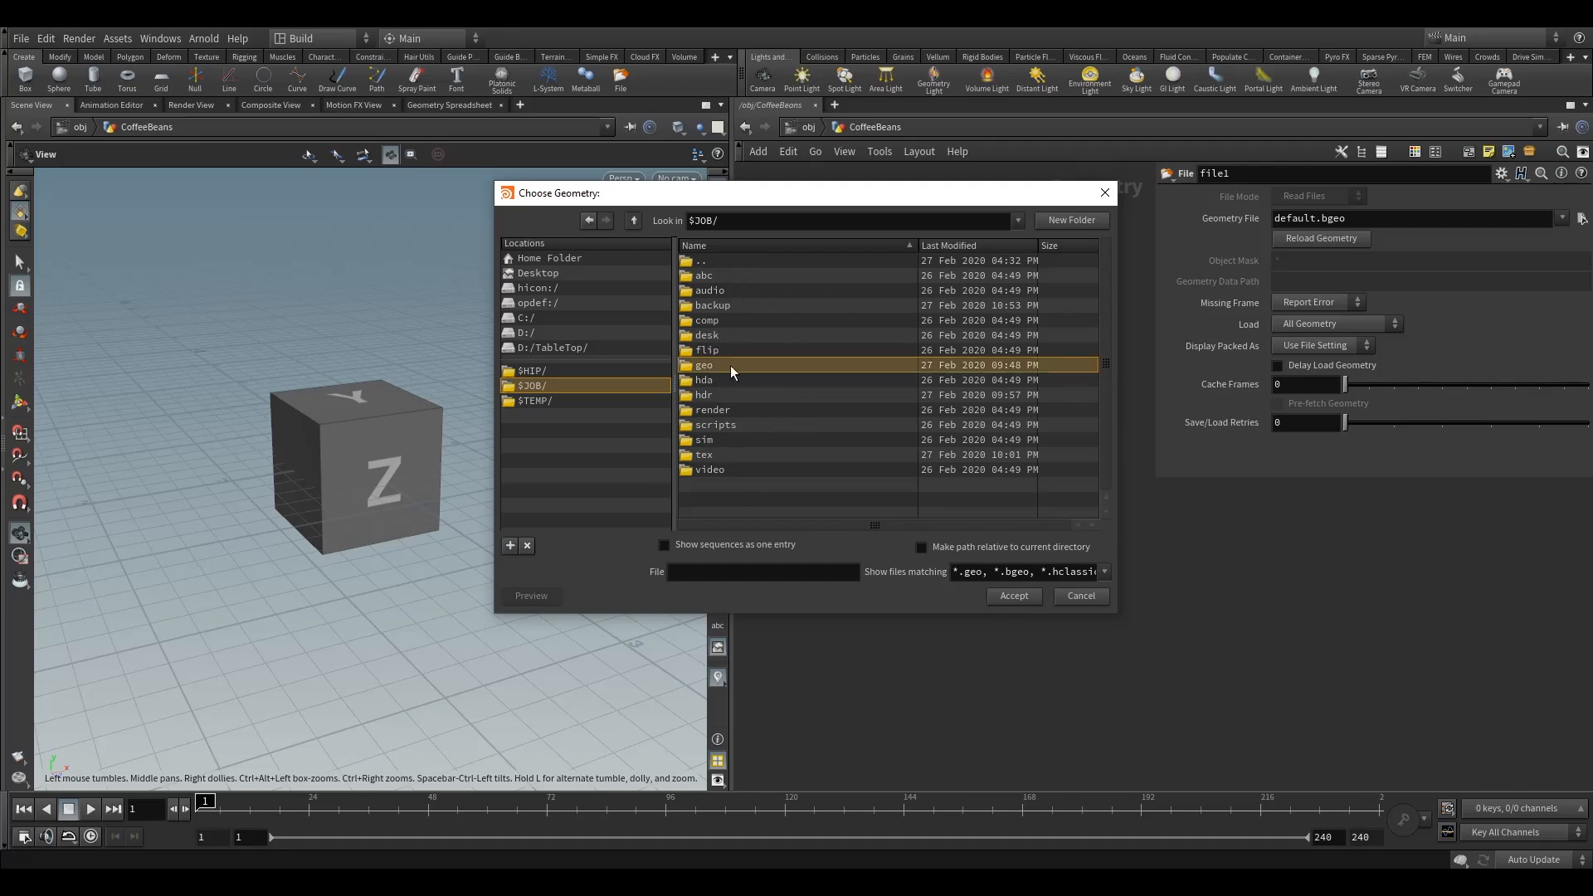
pyautogui.doubleClick(730, 365)
pyautogui.click(733, 275)
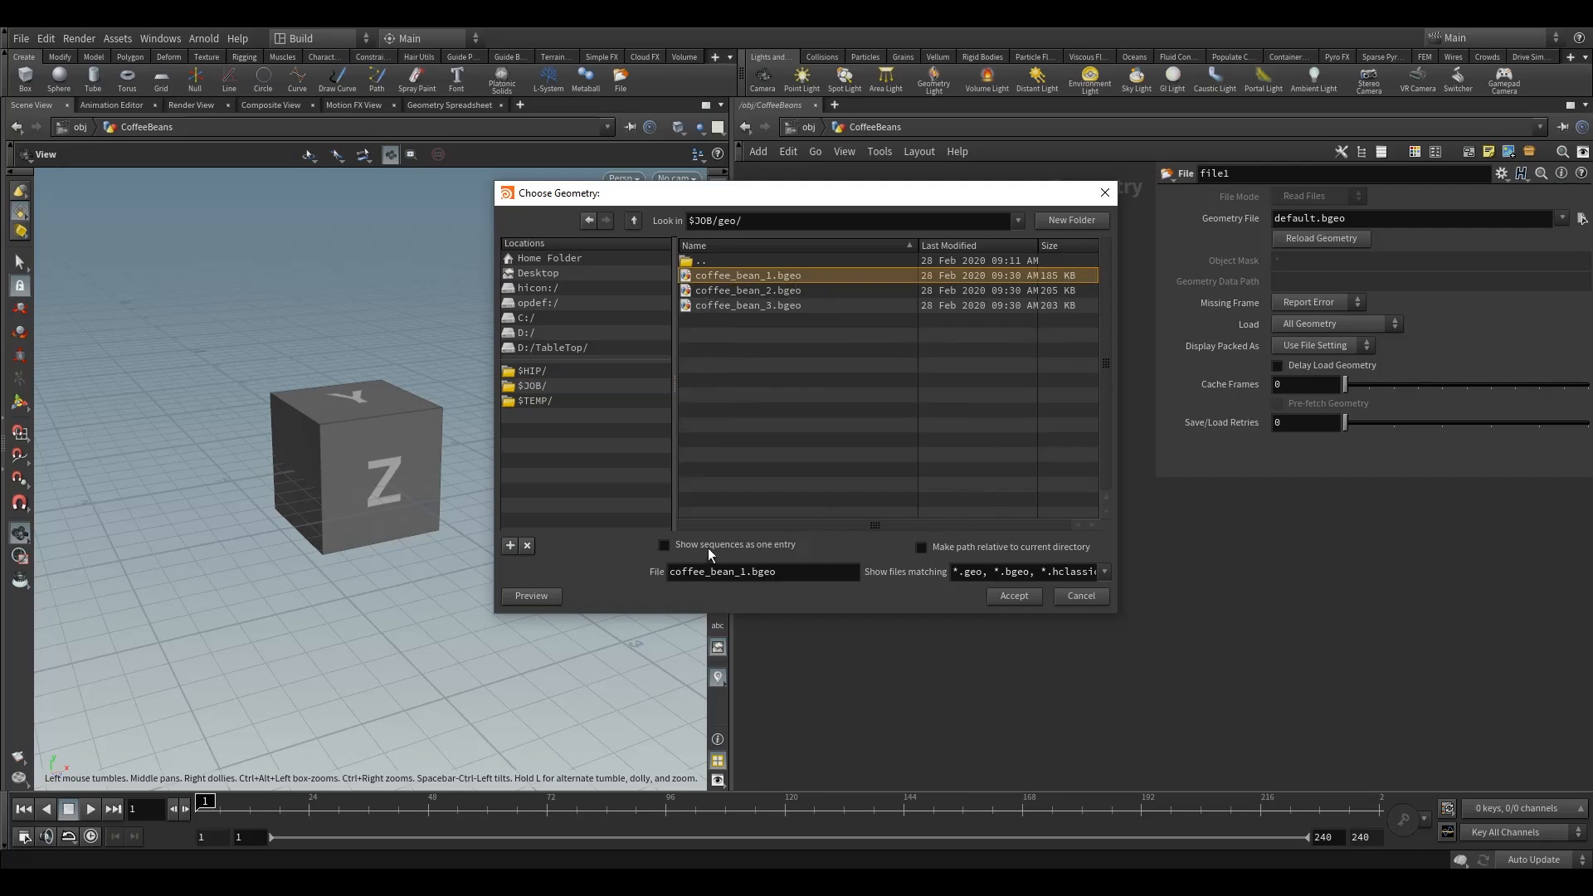
pyautogui.click(665, 546)
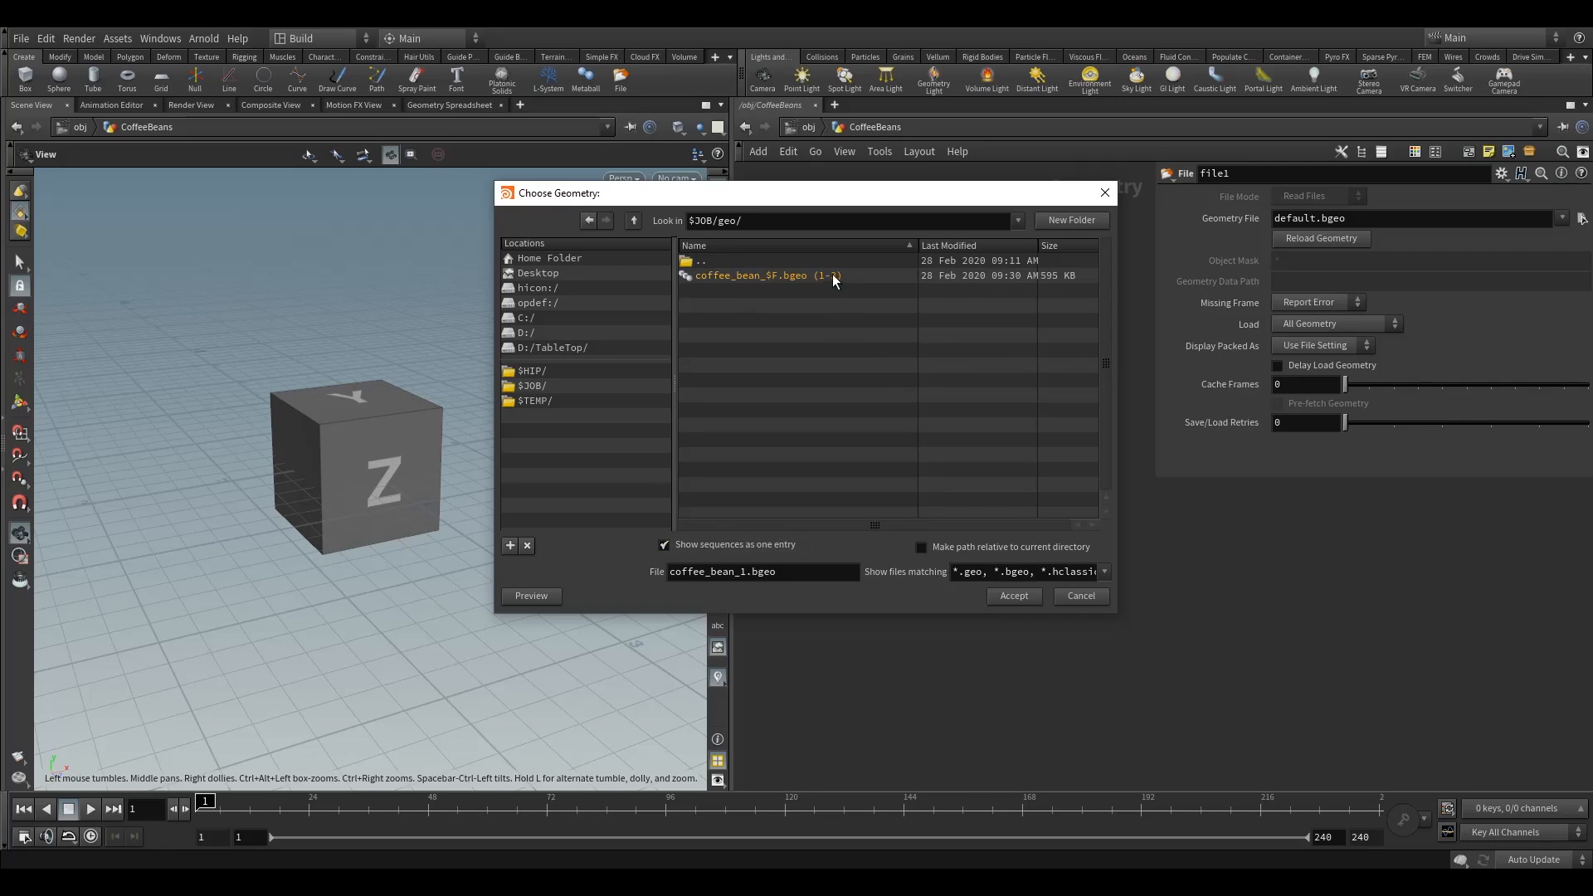
pyautogui.click(664, 546)
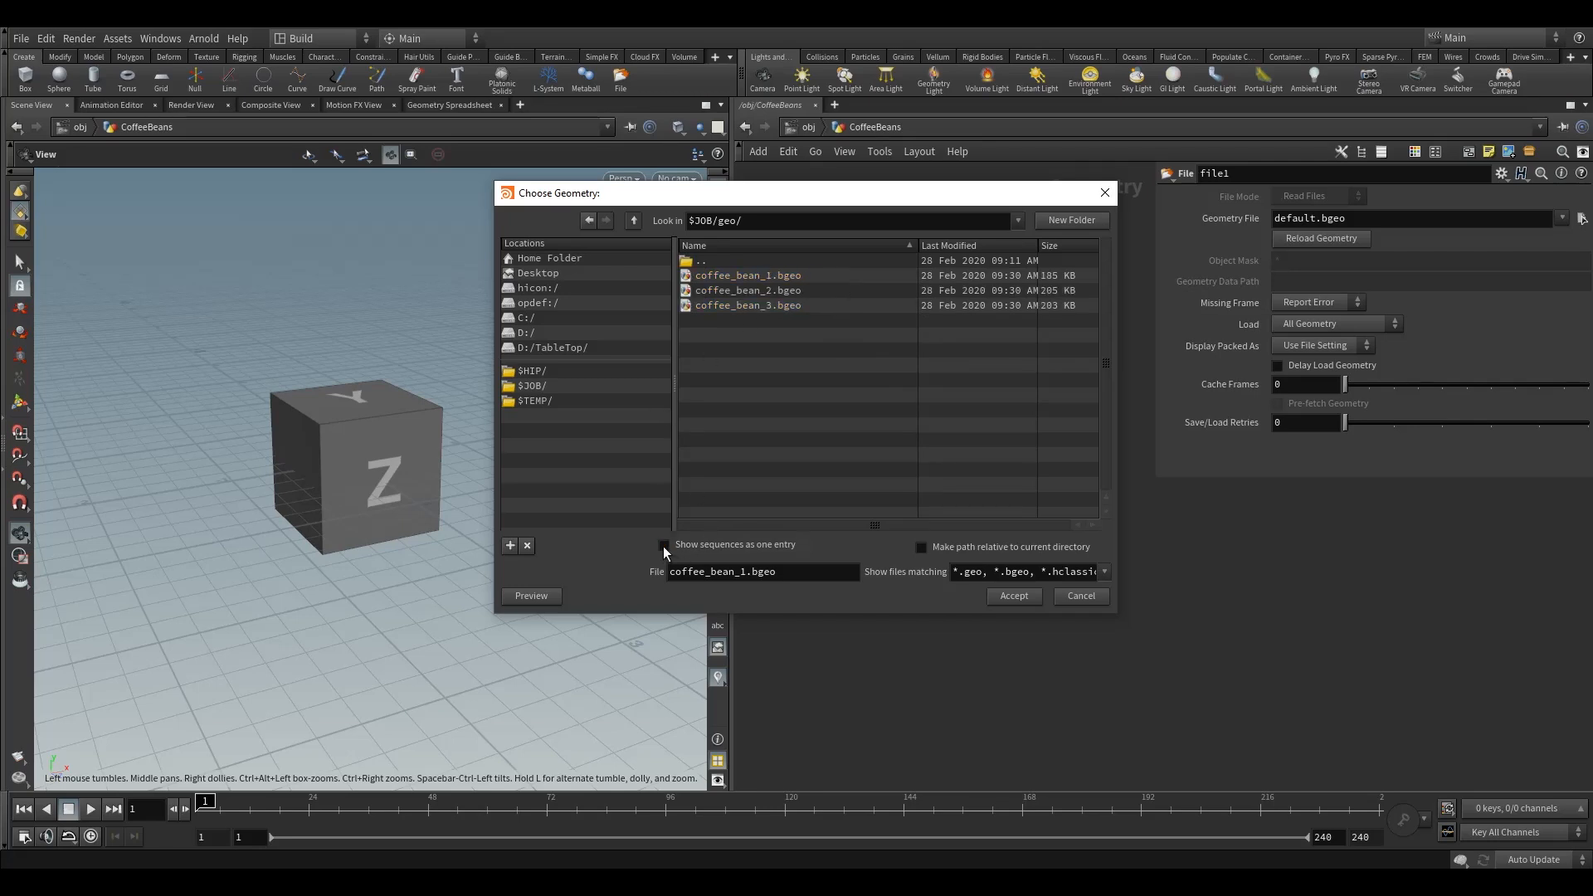
pyautogui.click(726, 279)
pyautogui.click(1014, 595)
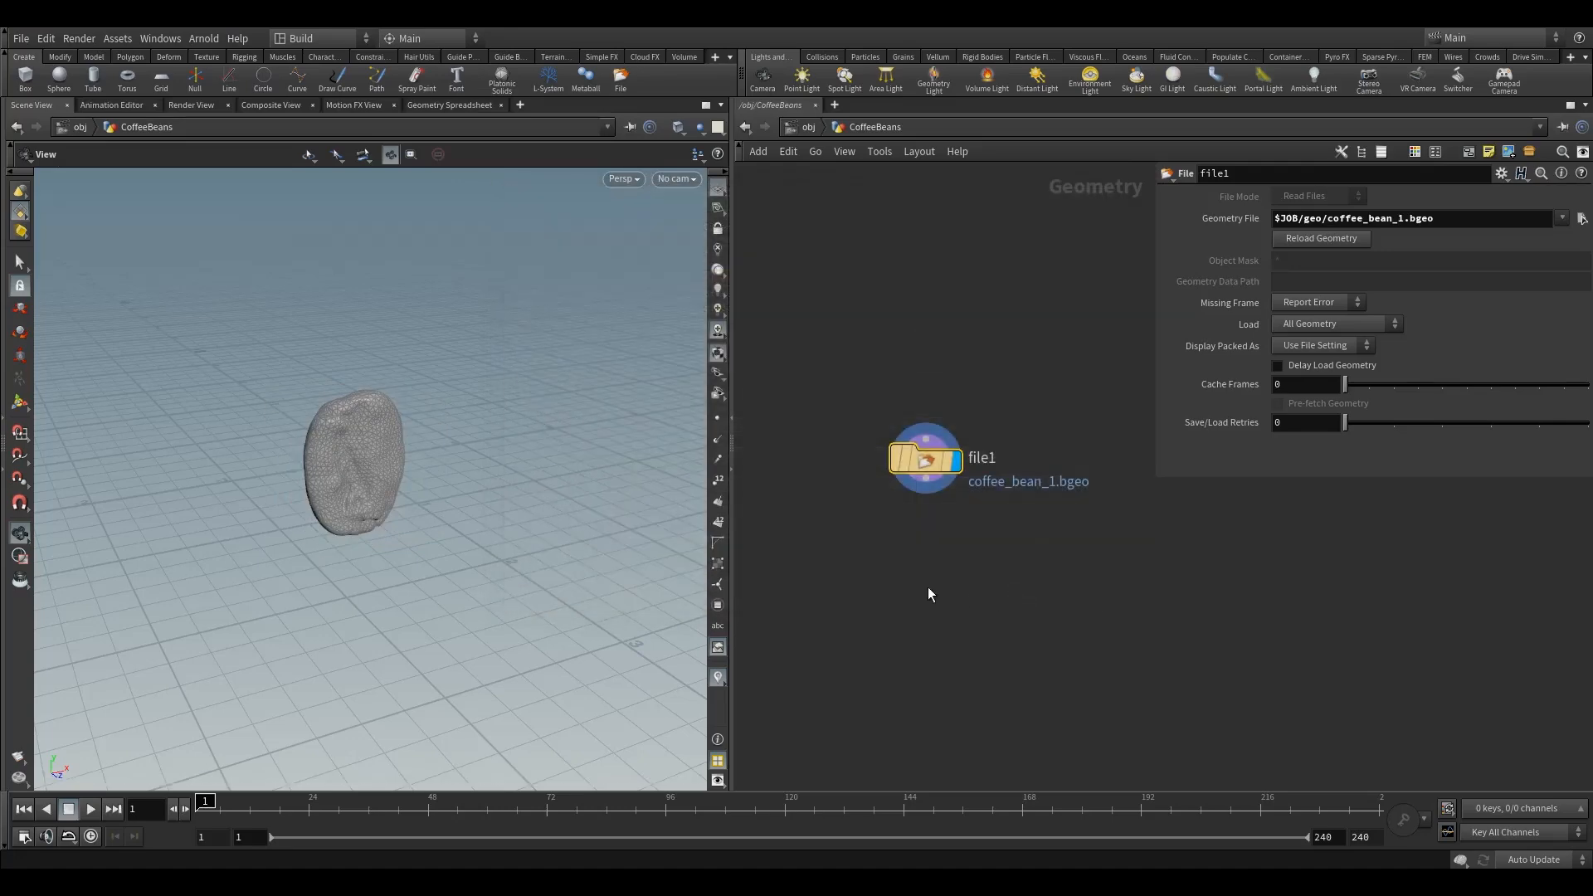
# Inspect the loaded coffee bean in the viewport and open file1's node information, then close it
pyautogui.moveTo(341, 465)
pyautogui.mouseDown()
pyautogui.moveTo(595, 434)
pyautogui.moveTo(299, 471)
pyautogui.moveTo(330, 481)
pyautogui.mouseUp()
pyautogui.moveTo(330, 481); pyautogui.dragTo(486, 418, button='right')
pyautogui.moveTo(485, 419); pyautogui.dragTo(405, 466)
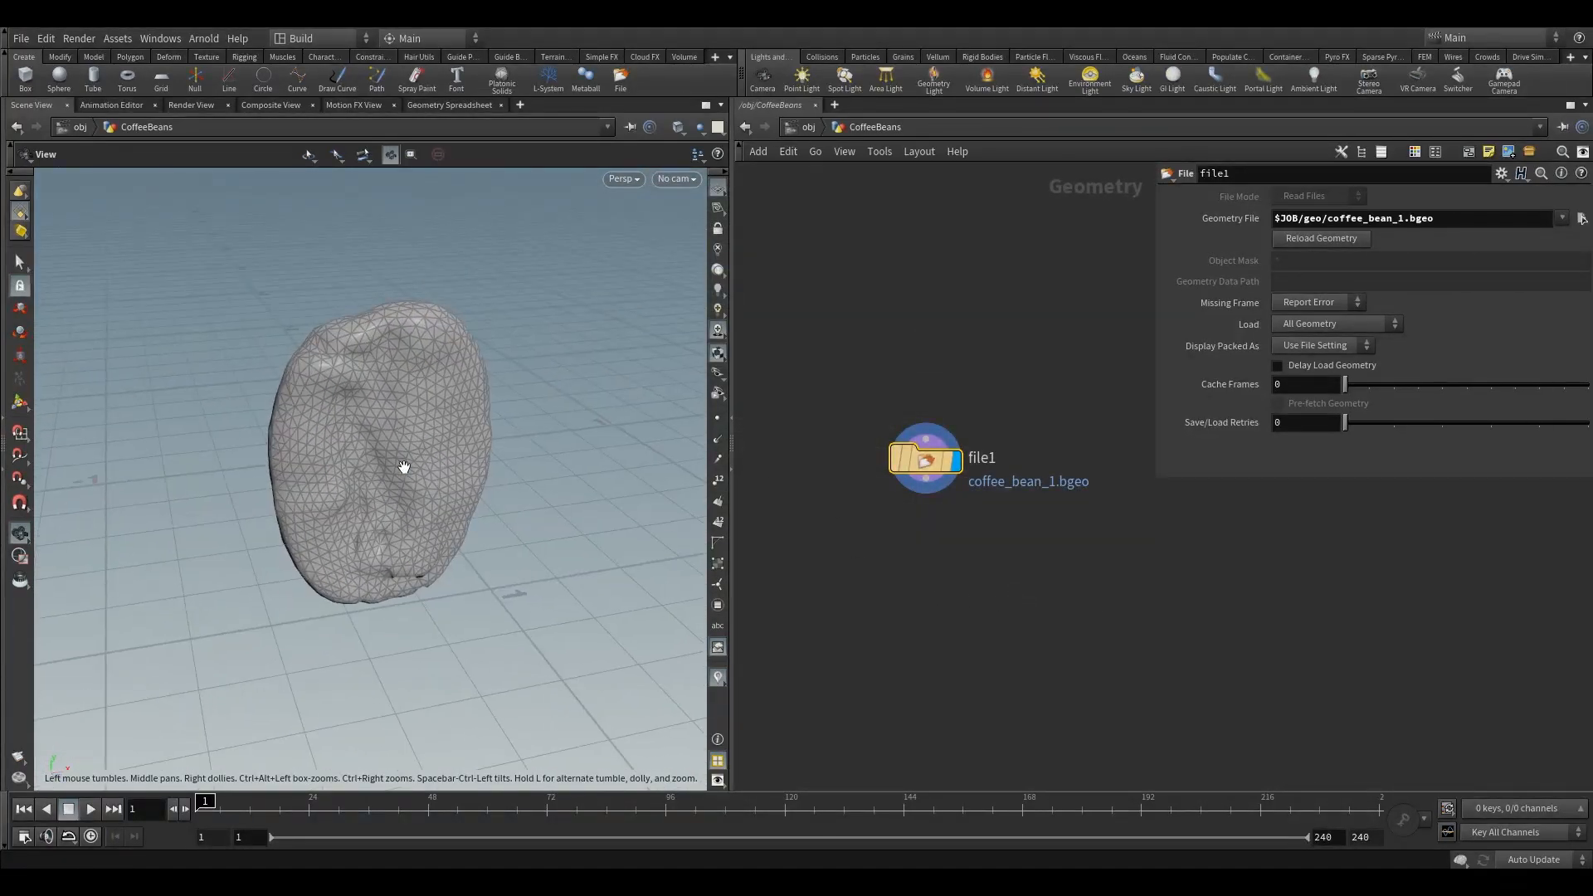
pyautogui.moveTo(407, 466); pyautogui.dragTo(396, 436)
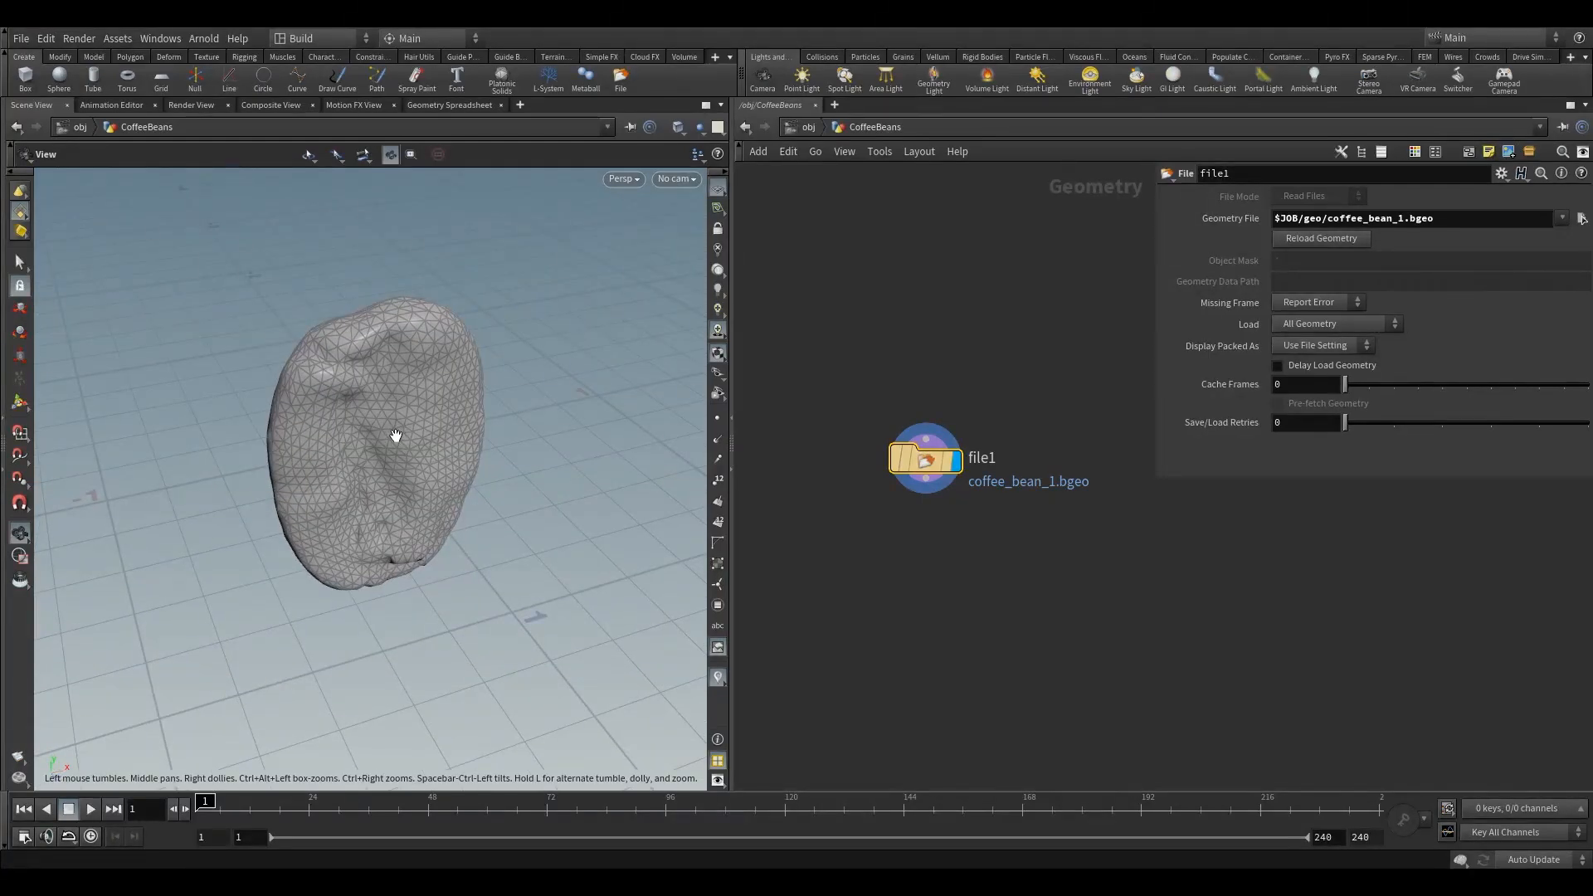
pyautogui.moveTo(440, 466); pyautogui.dragTo(418, 401)
pyautogui.scroll(2, 409, 431)
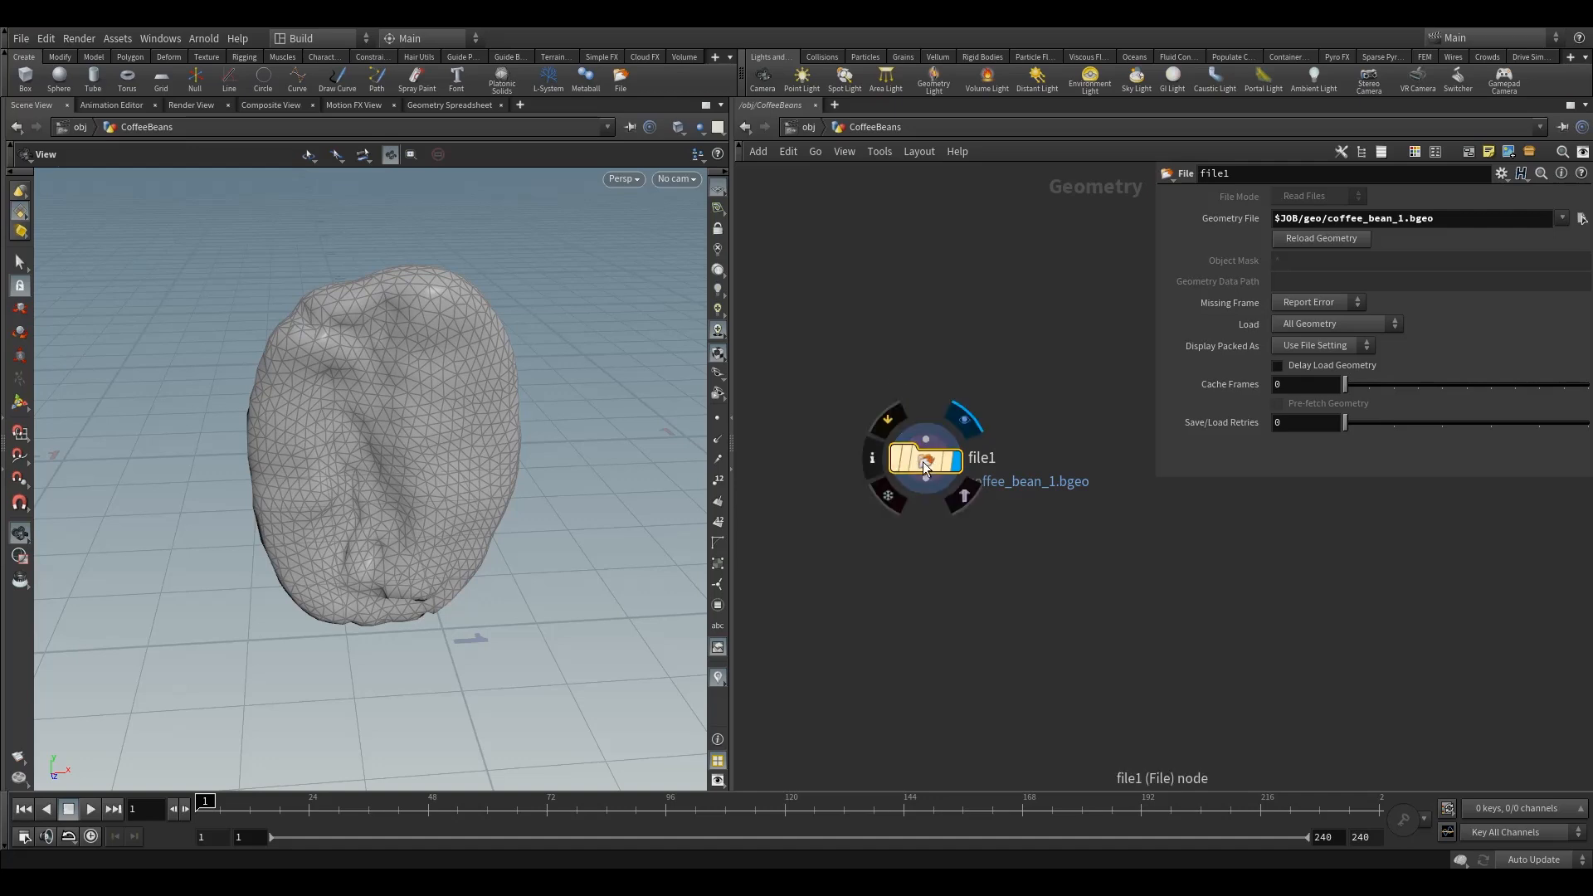
pyautogui.moveTo(922, 465); pyautogui.dragTo(947, 465)
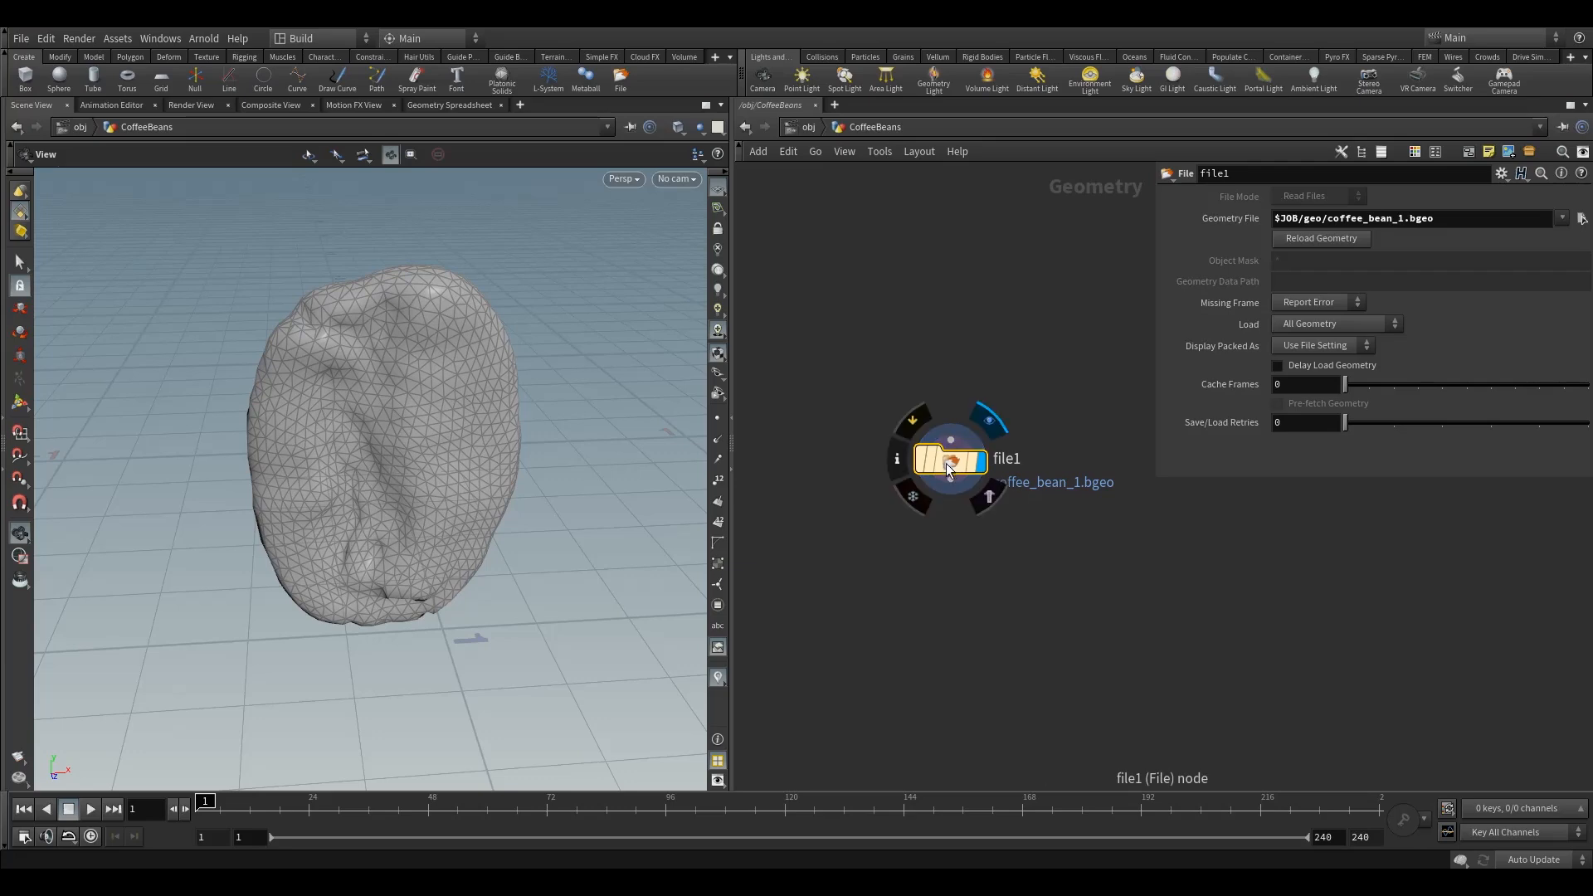
pyautogui.click(898, 461)
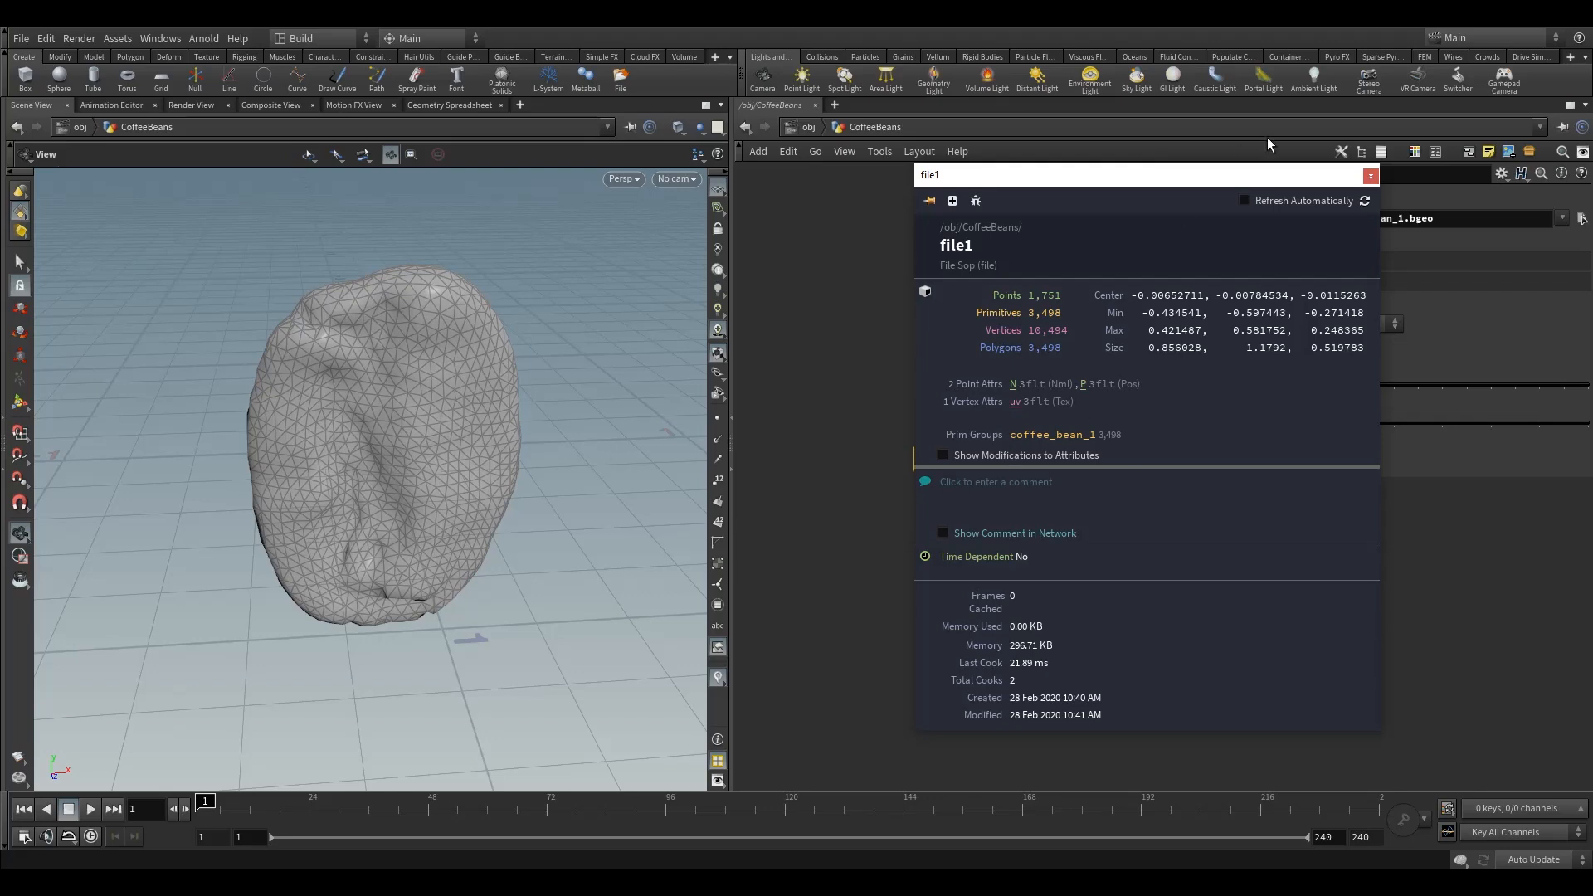
pyautogui.click(1370, 176)
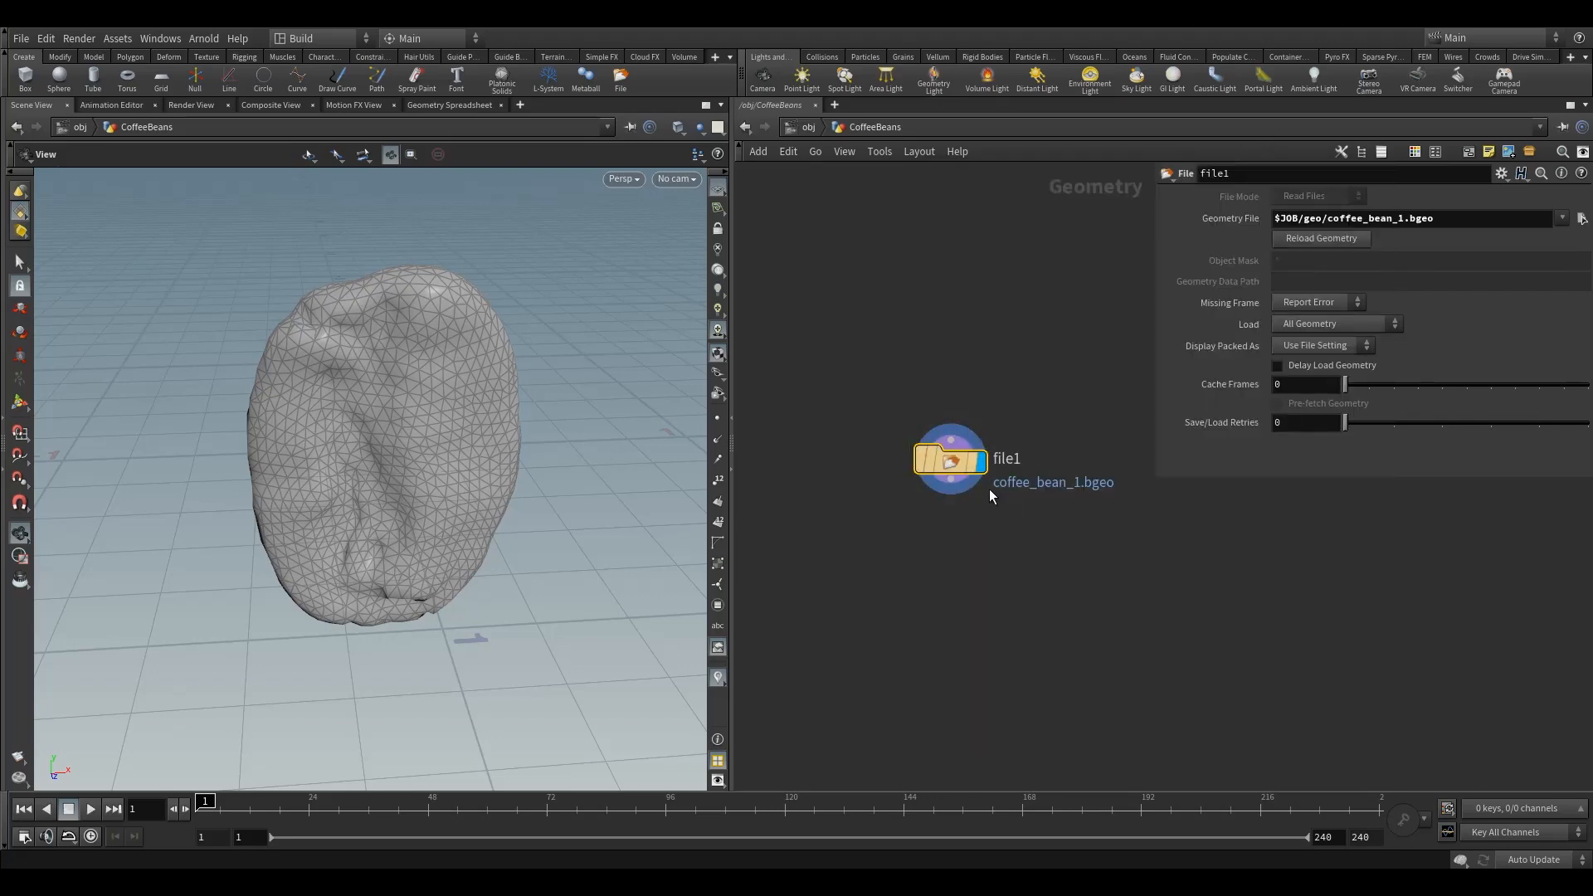
# Copy file1 and paste a duplicate File node beside it
pyautogui.moveTo(955, 465); pyautogui.dragTo(868, 460)
pyautogui.moveTo(988, 432); pyautogui.dragTo(957, 404, button='middle')
pyautogui.scroll(-3, 958, 415)
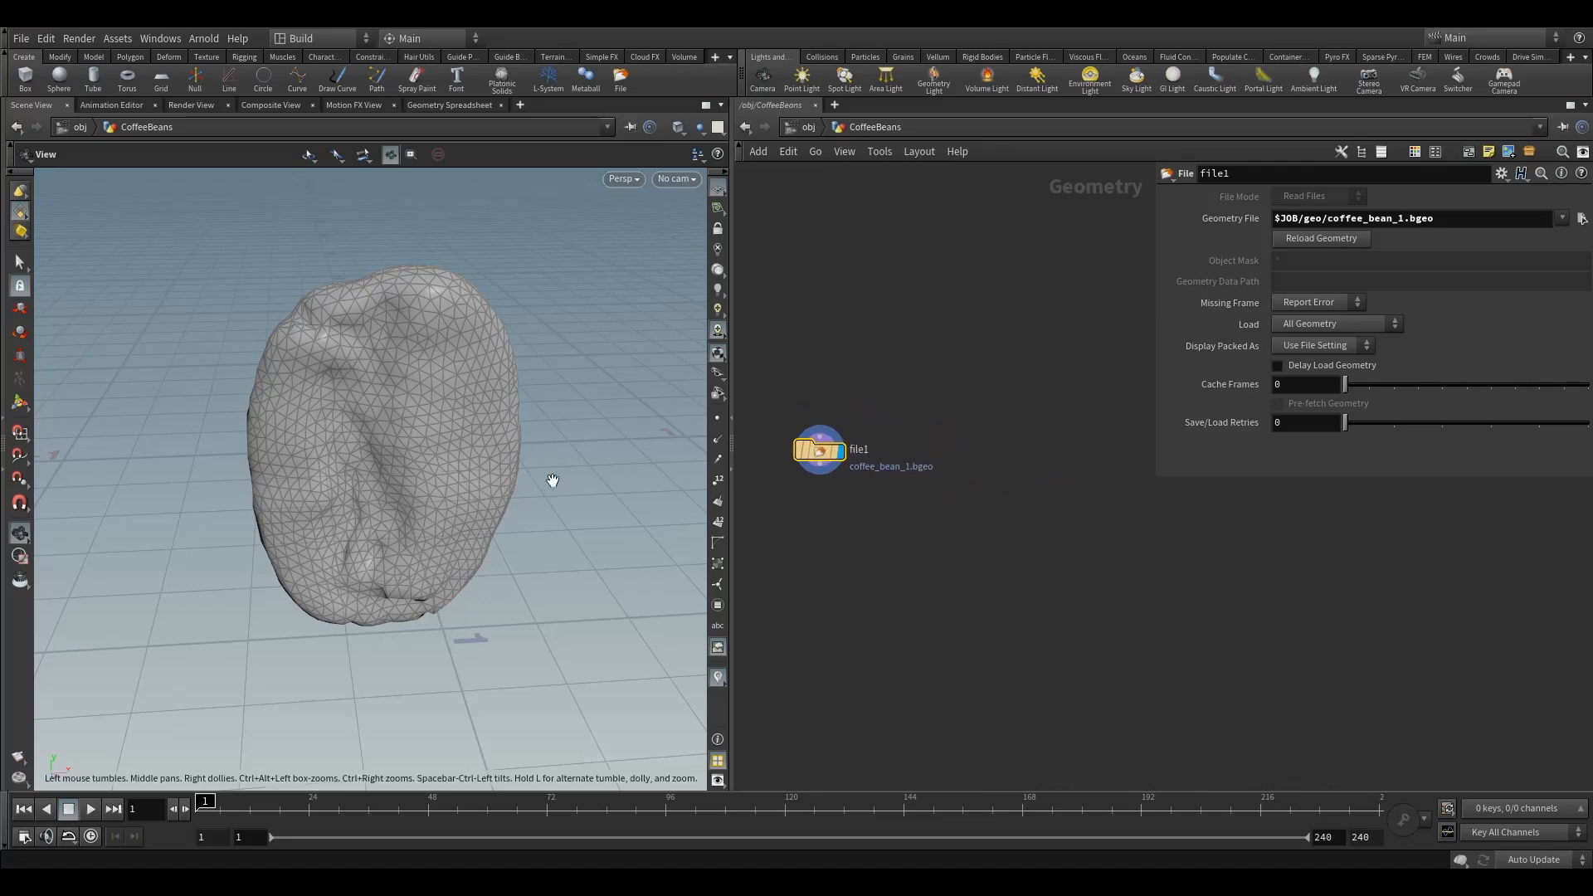
pyautogui.moveTo(403, 443); pyautogui.dragTo(568, 496)
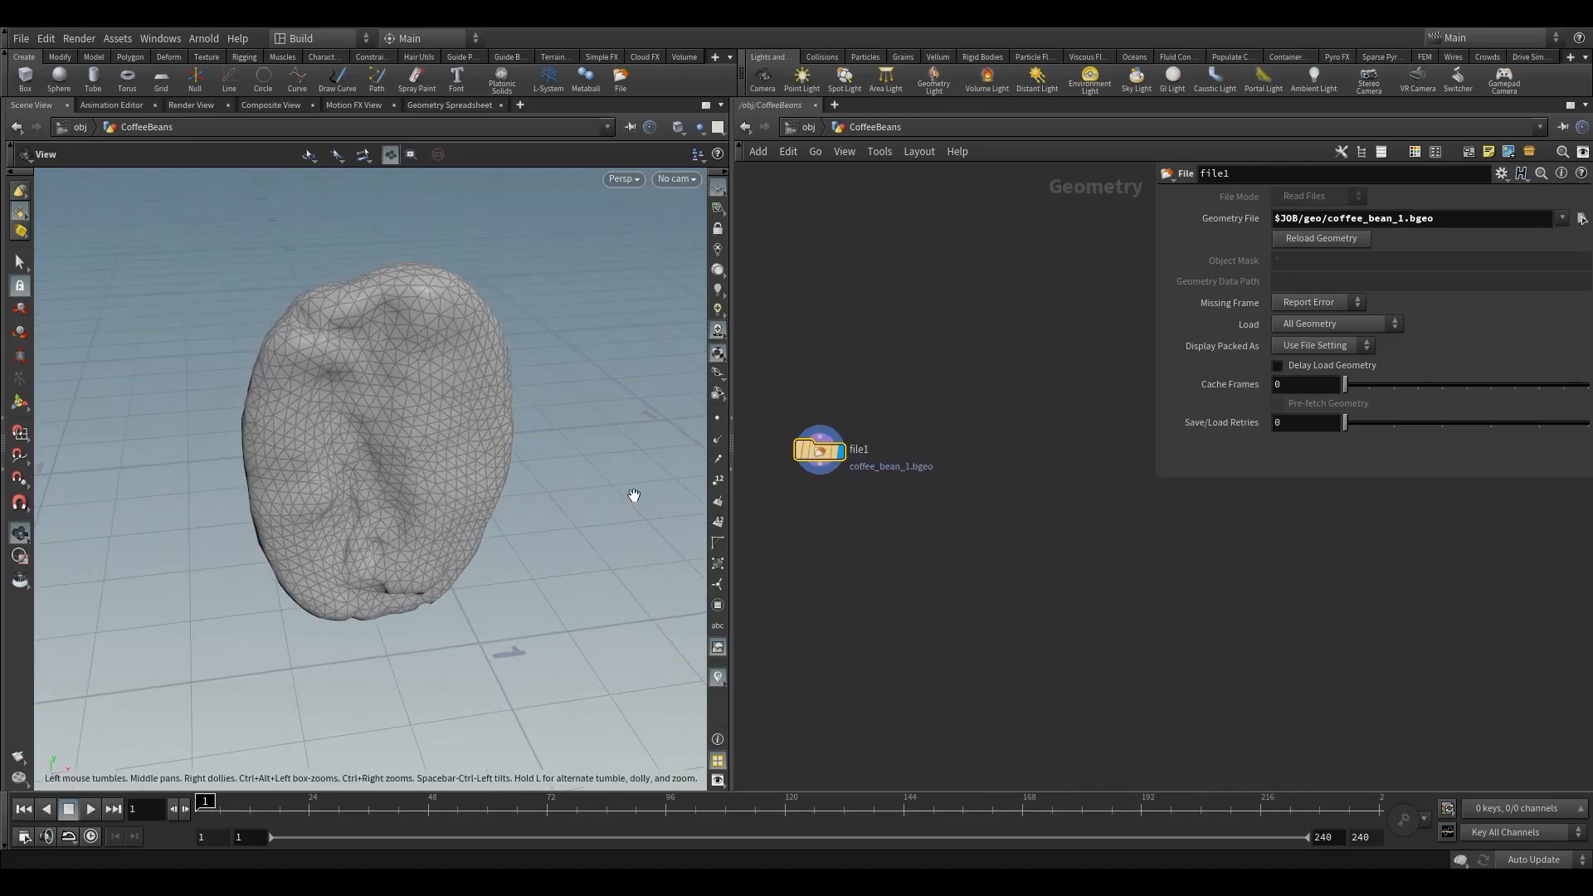
pyautogui.moveTo(823, 455)
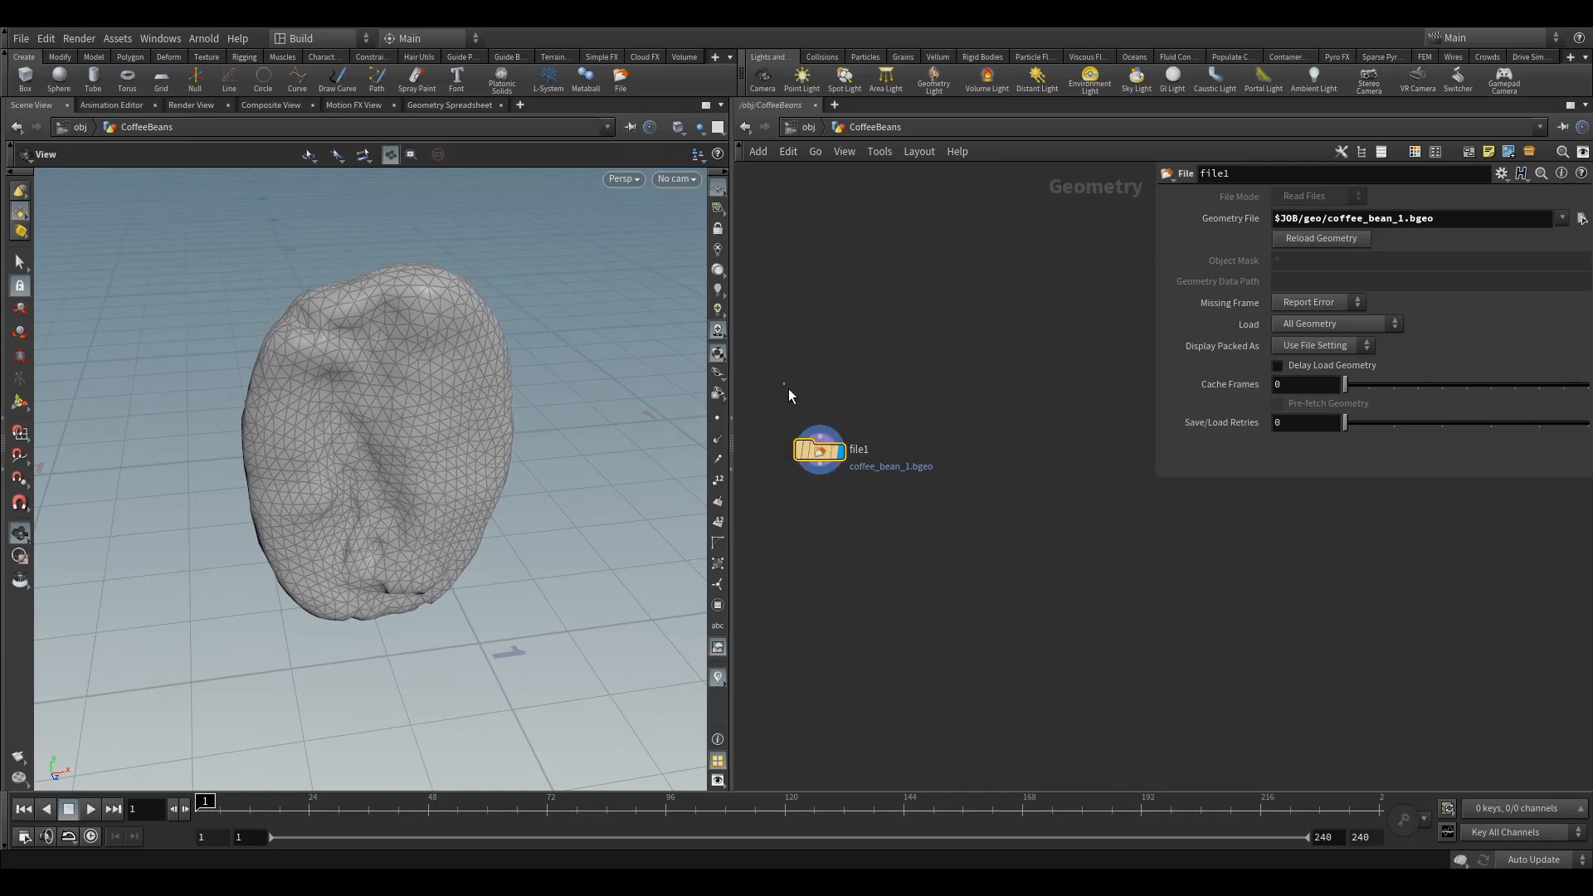
pyautogui.hotkey('ctrl', 'c')
pyautogui.hotkey('ctrl', 'v')
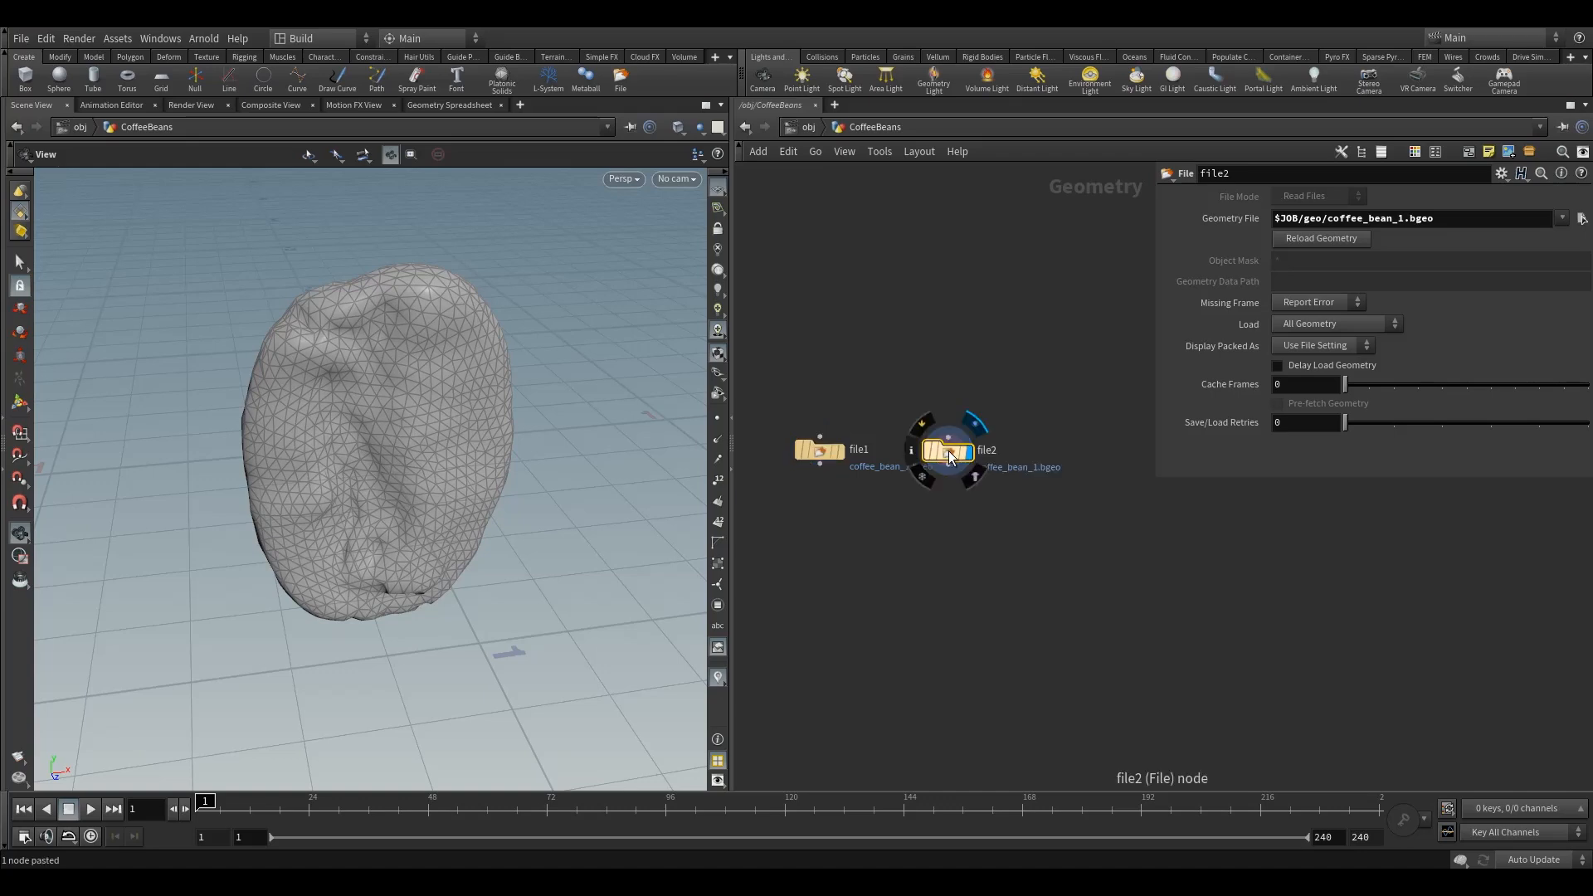
pyautogui.click(964, 456)
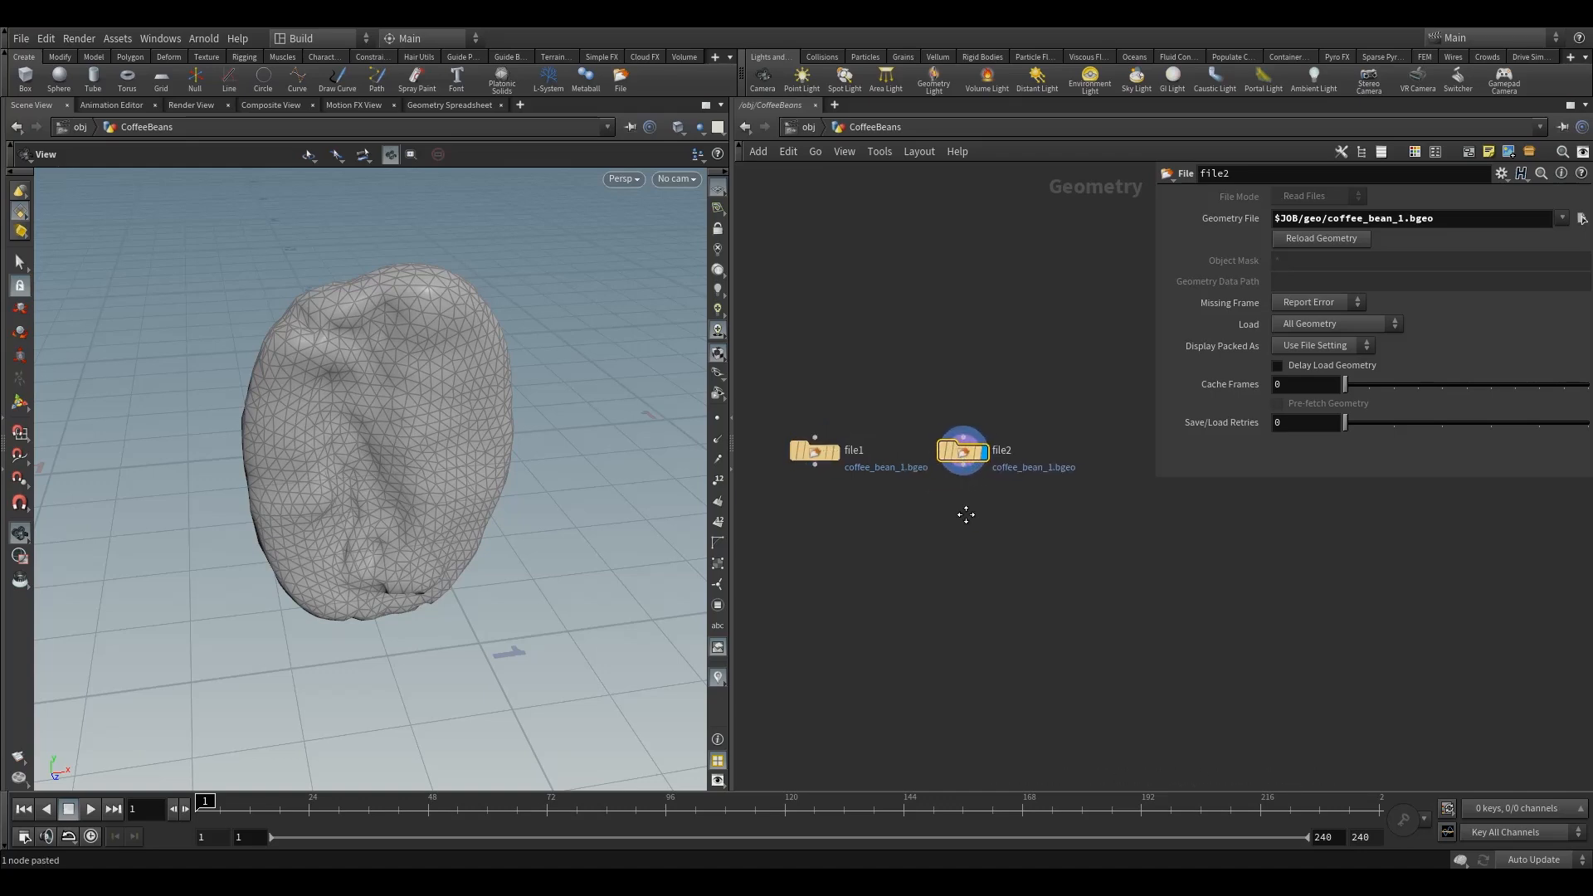
# Paste a third File node to the right of file2
pyautogui.moveTo(1005, 528); pyautogui.dragTo(939, 526, button='middle')
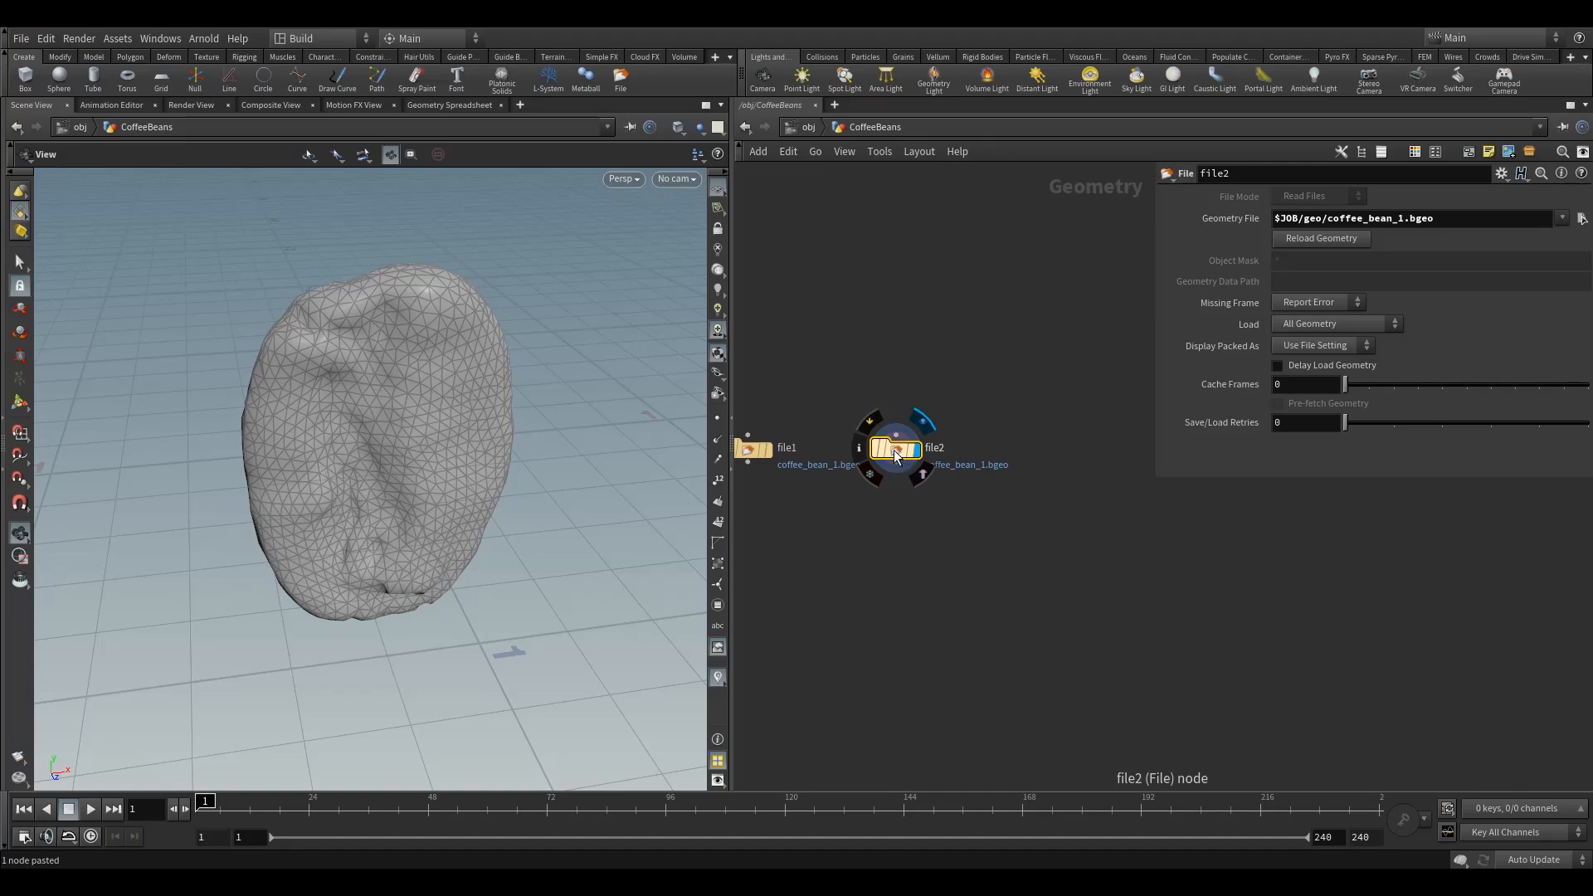
pyautogui.click(893, 449)
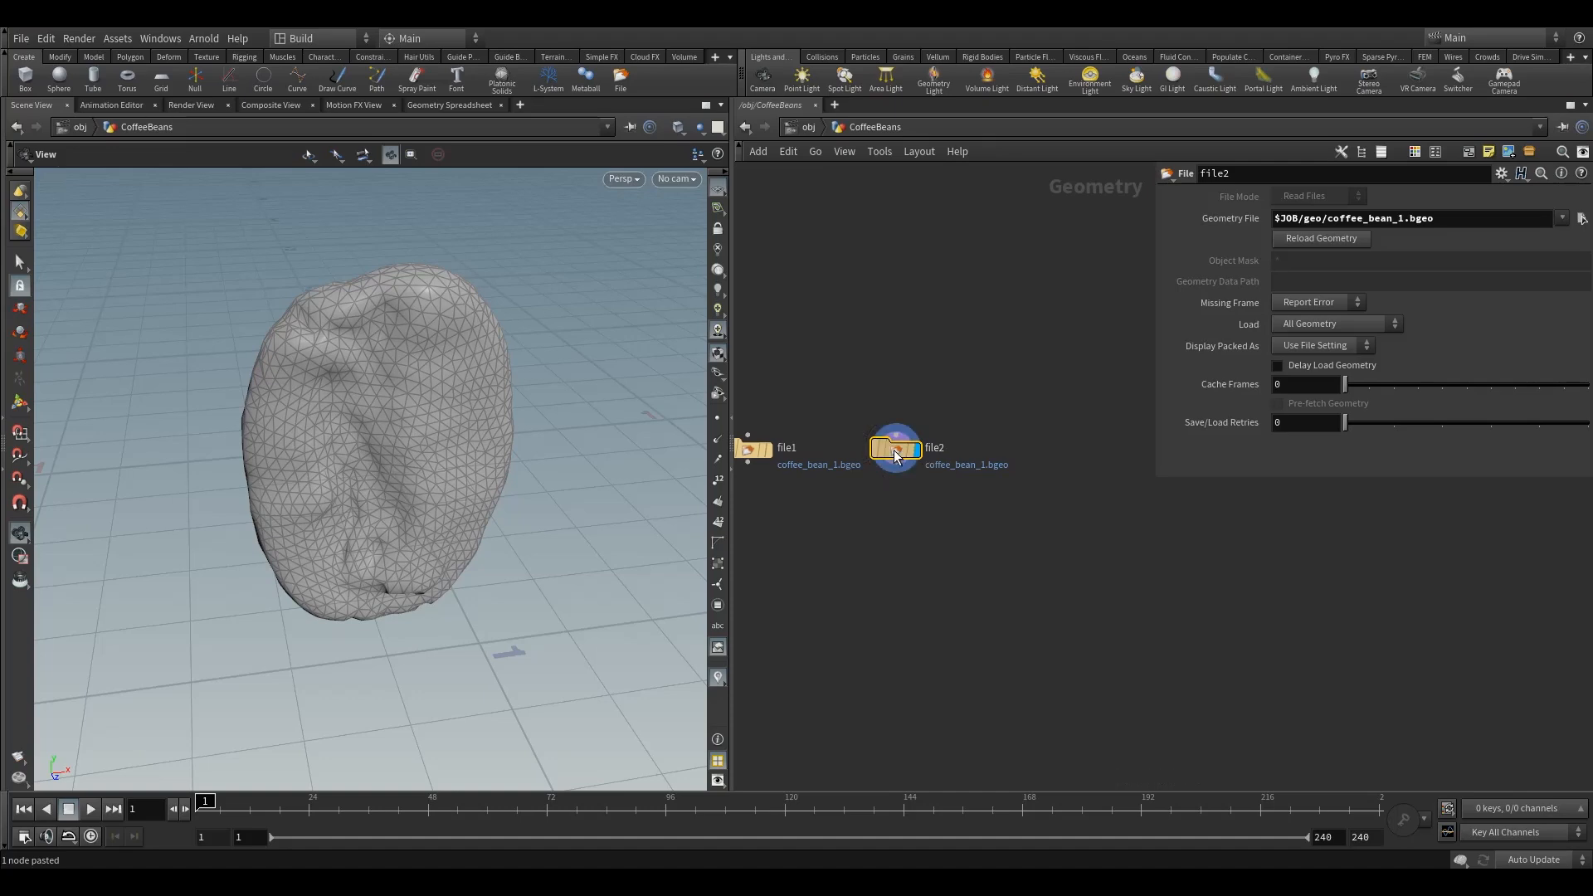
pyautogui.hotkey('ctrl', 'v')
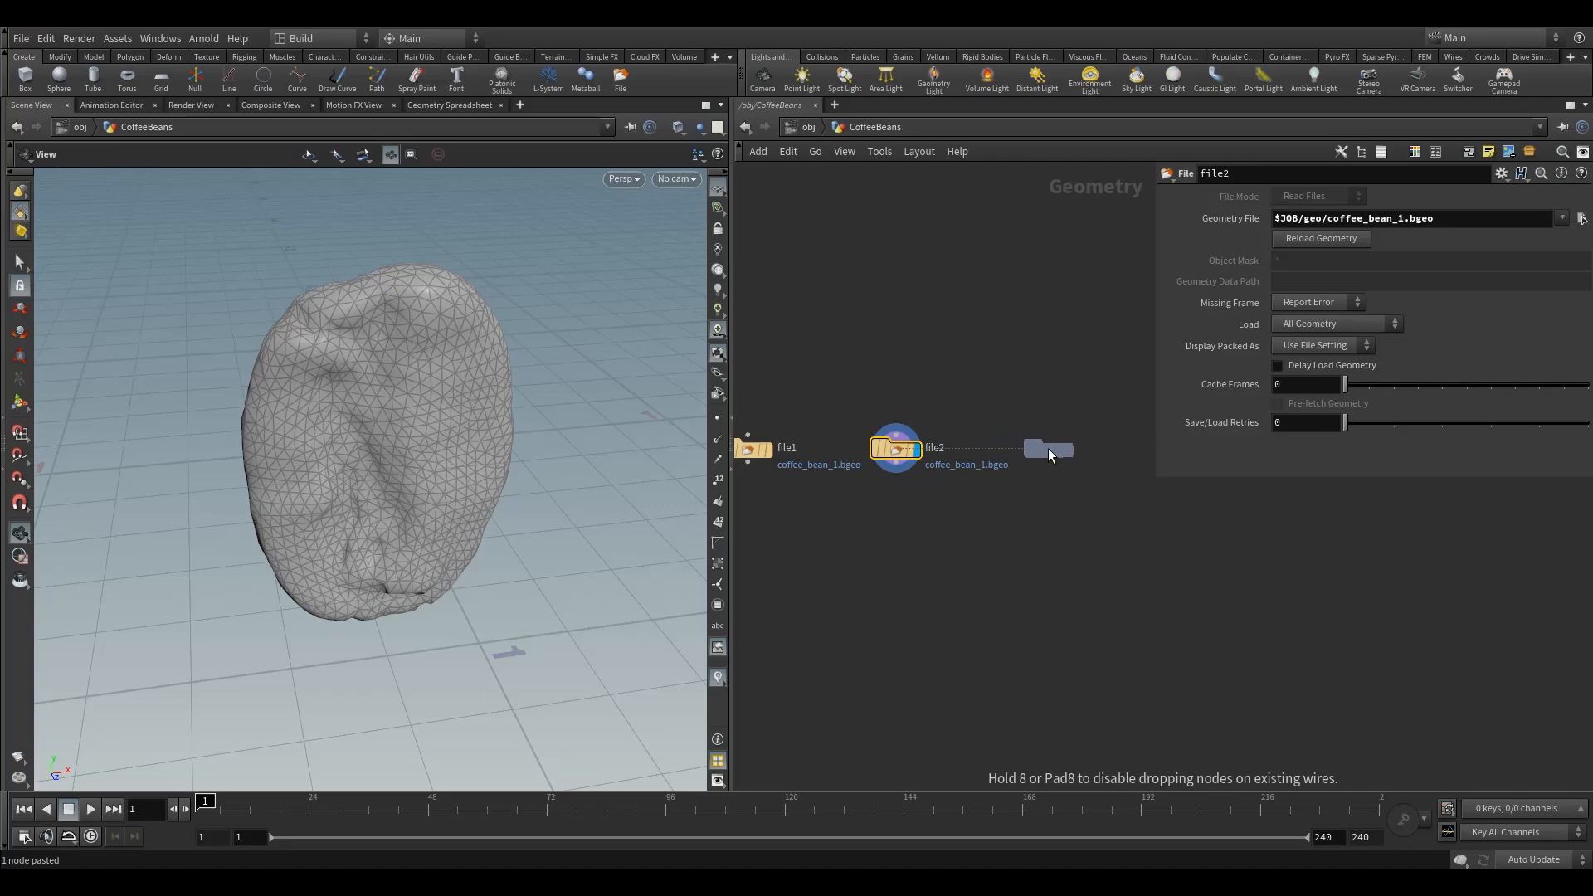
pyautogui.click(1057, 448)
pyautogui.moveTo(1005, 519); pyautogui.dragTo(1027, 537, button='middle')
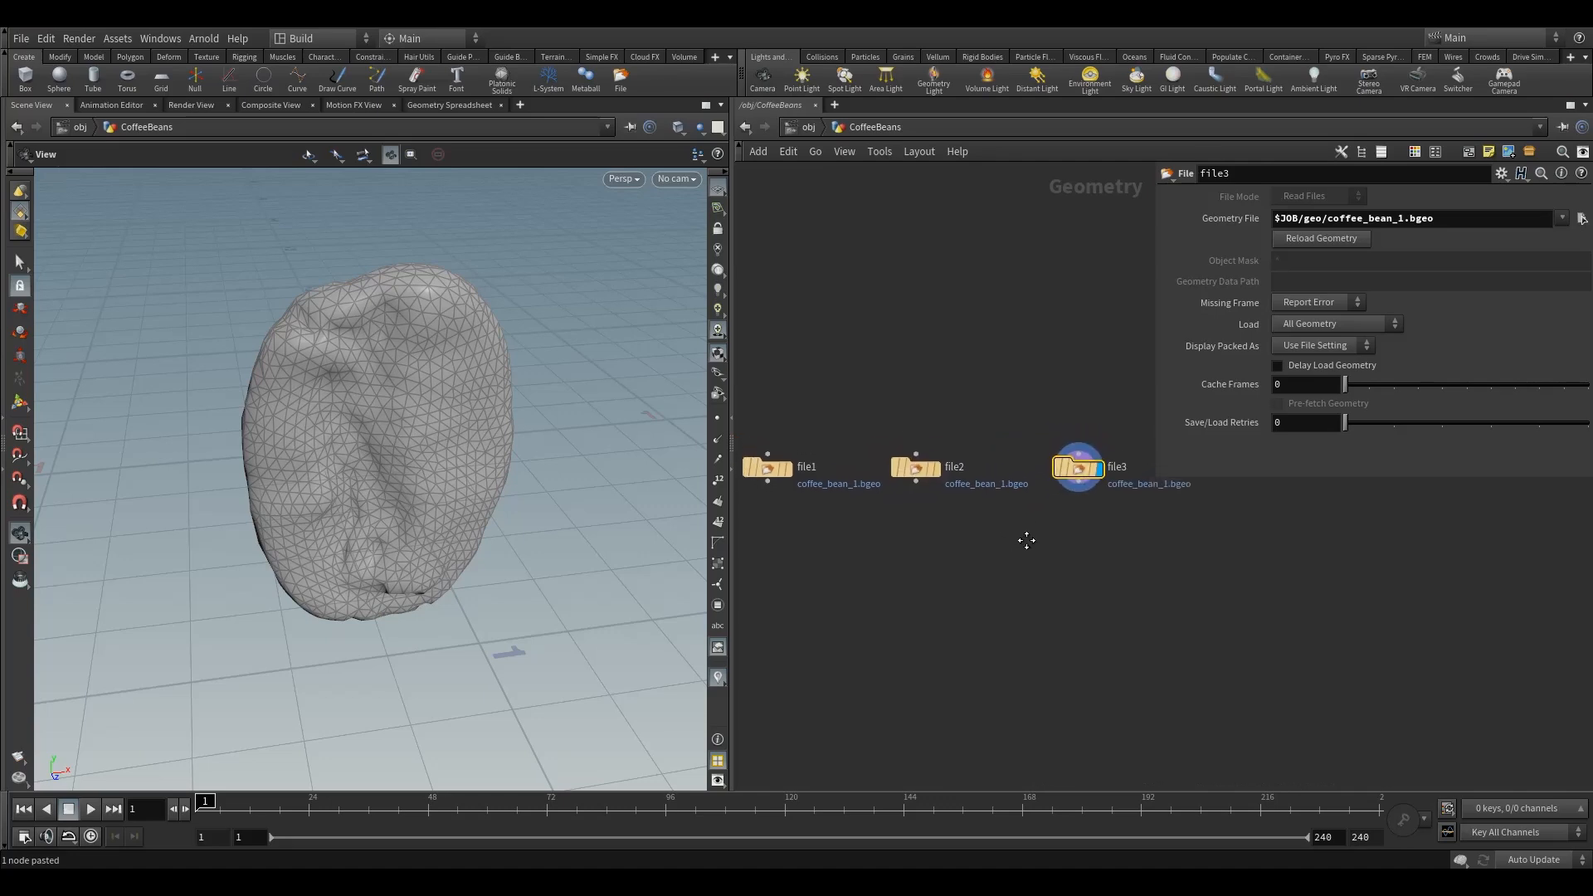
# Change file2's geometry file to coffee_bean_2.bgeo
pyautogui.scroll(-3, 1027, 538)
pyautogui.click(846, 492)
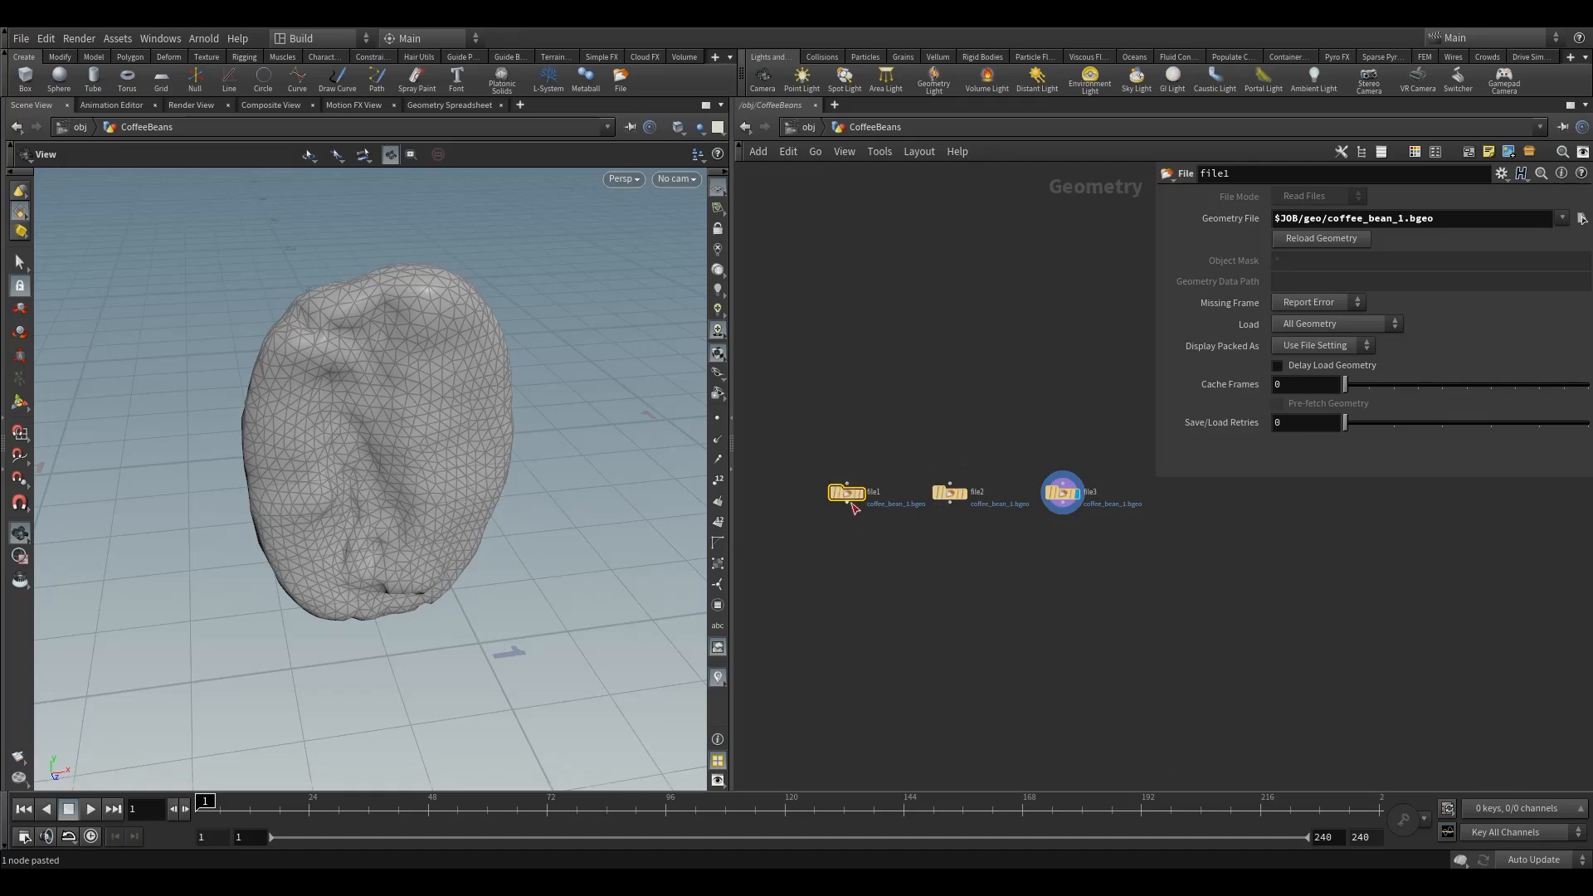
pyautogui.click(867, 479)
pyautogui.click(950, 495)
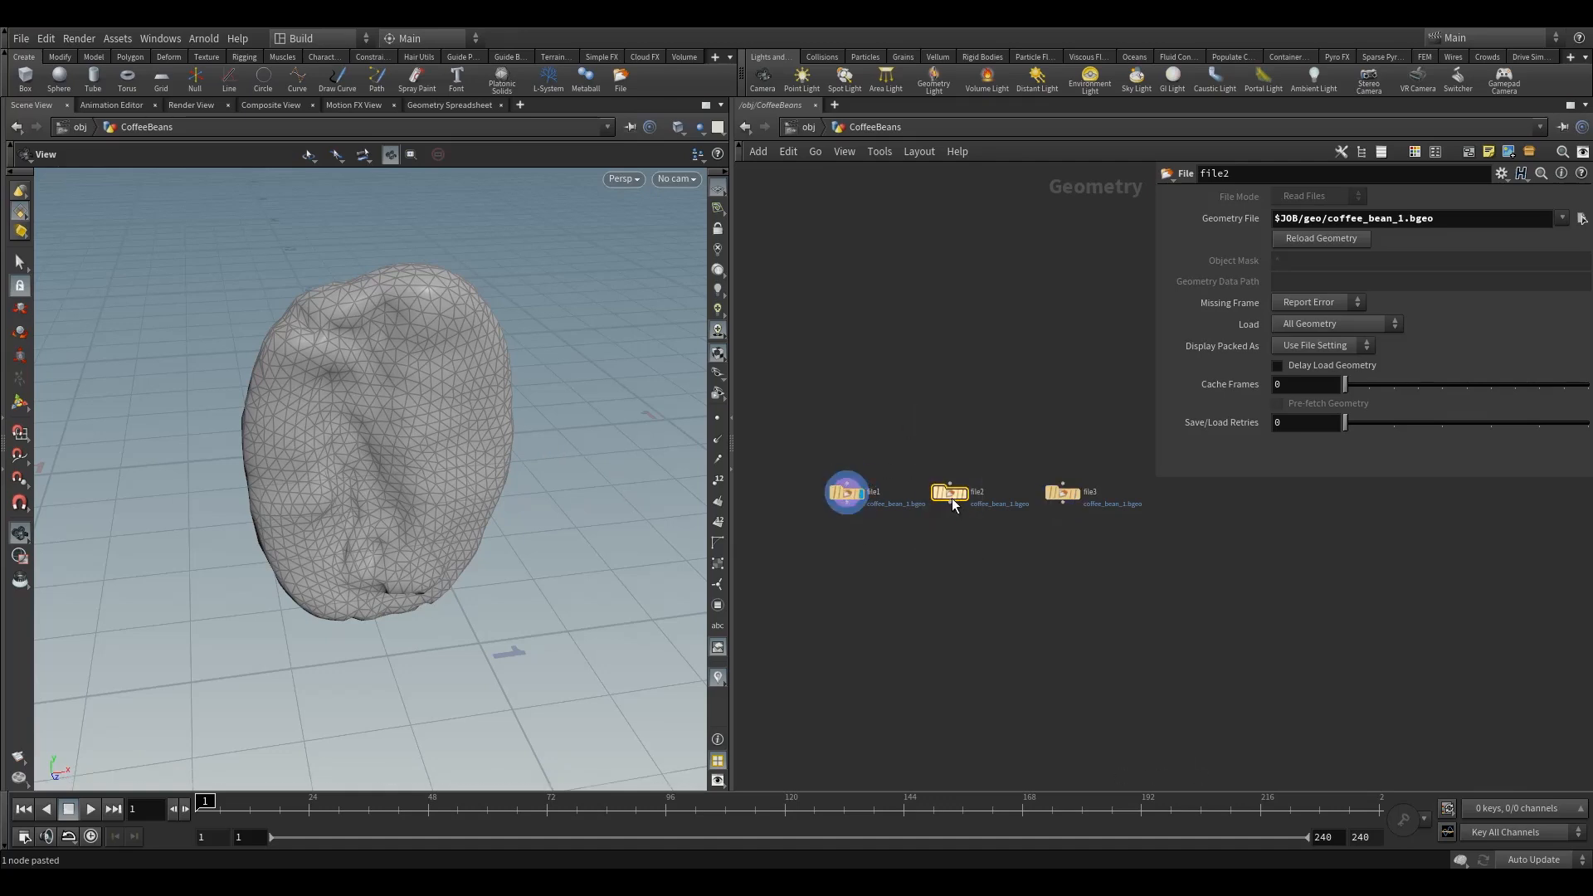
pyautogui.click(968, 480)
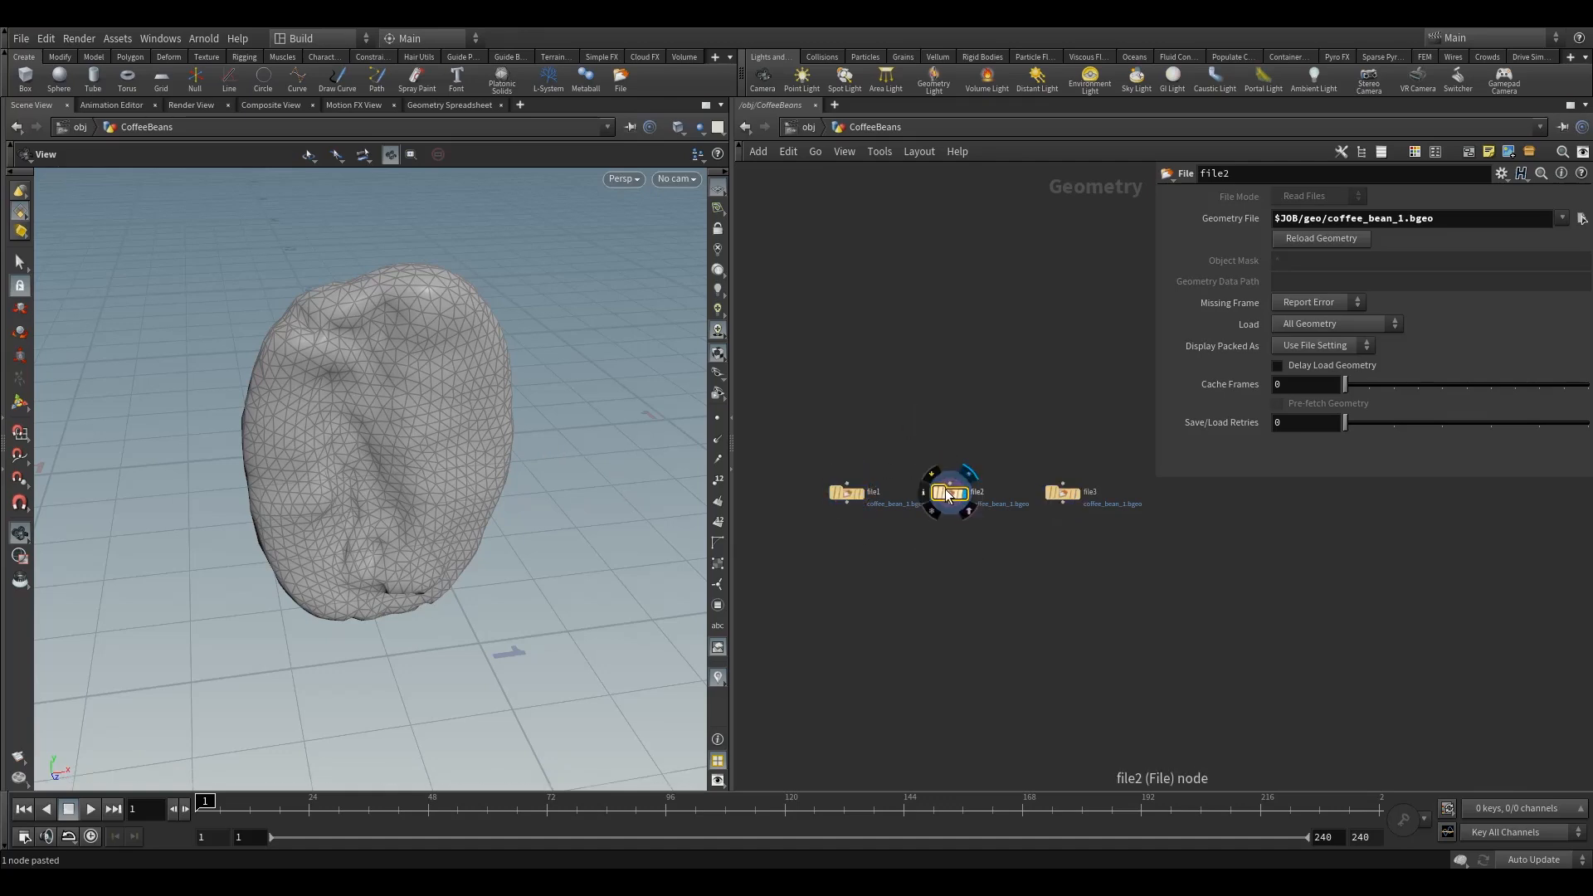
pyautogui.moveTo(916, 418); pyautogui.dragTo(979, 556)
pyautogui.moveTo(1405, 221); pyautogui.dragTo(1398, 221)
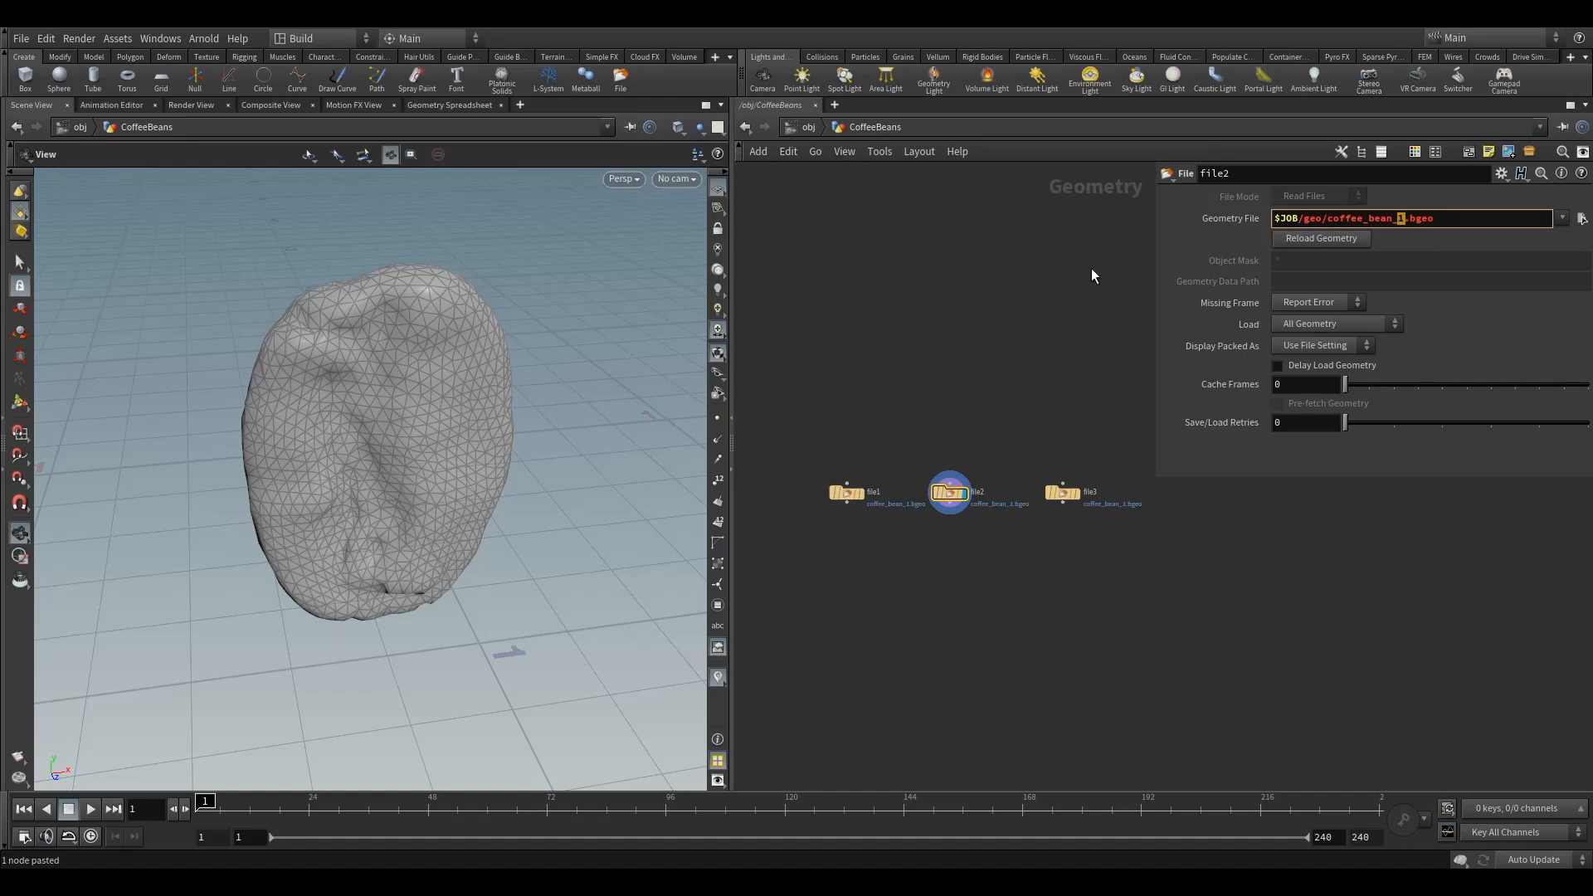
pyautogui.write('2')
pyautogui.press('Return')
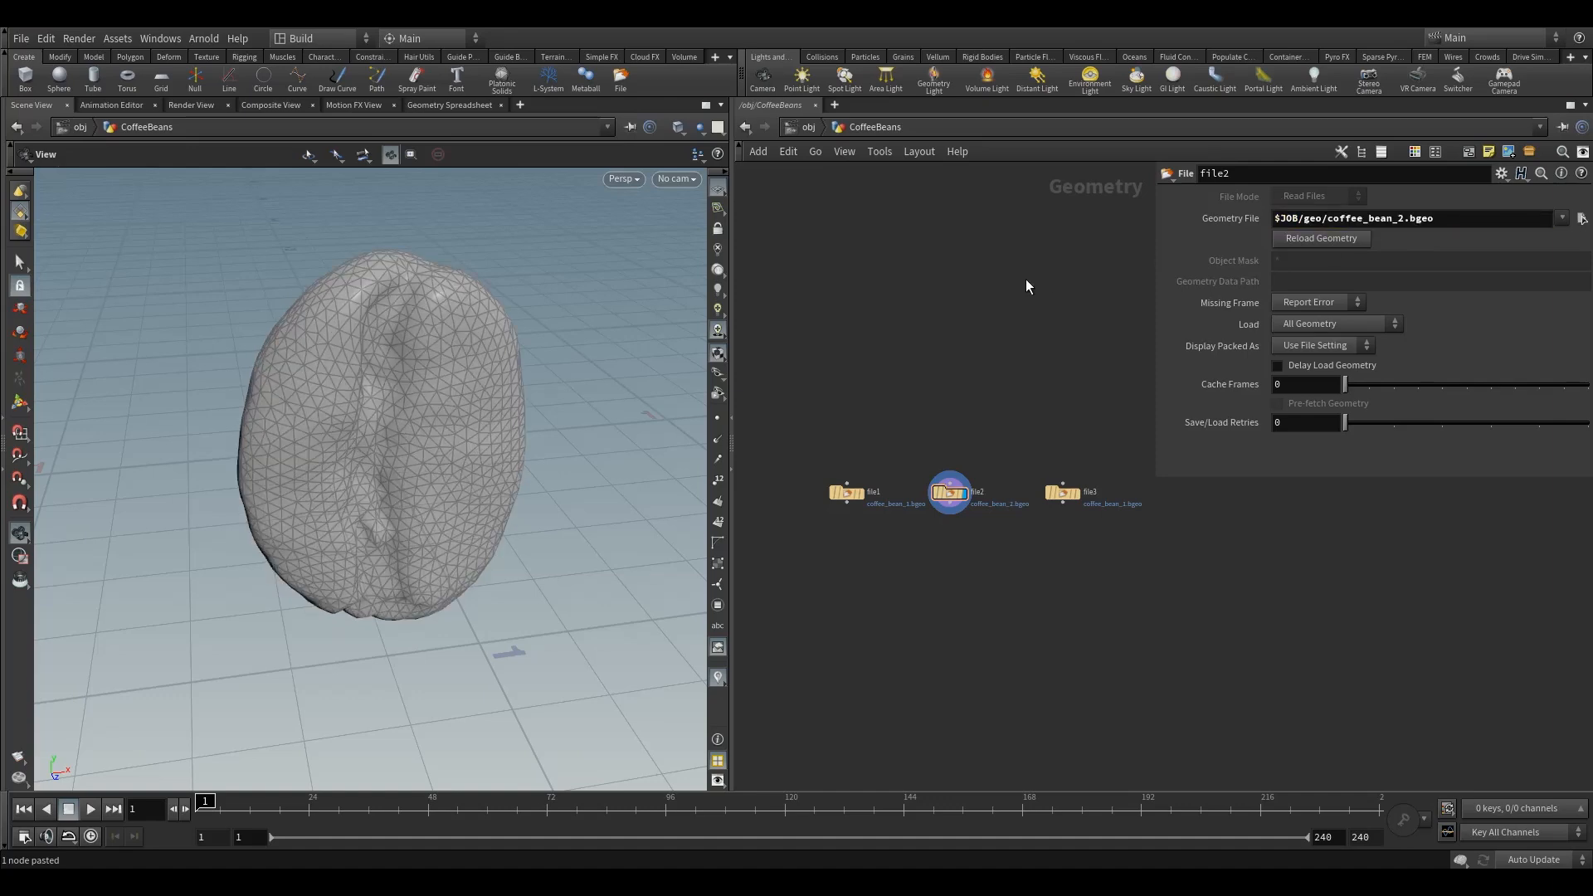
# Change file3's geometry file to coffee_bean_3.bgeo
pyautogui.moveTo(1040, 408); pyautogui.dragTo(968, 378, button='middle')
pyautogui.click(992, 465)
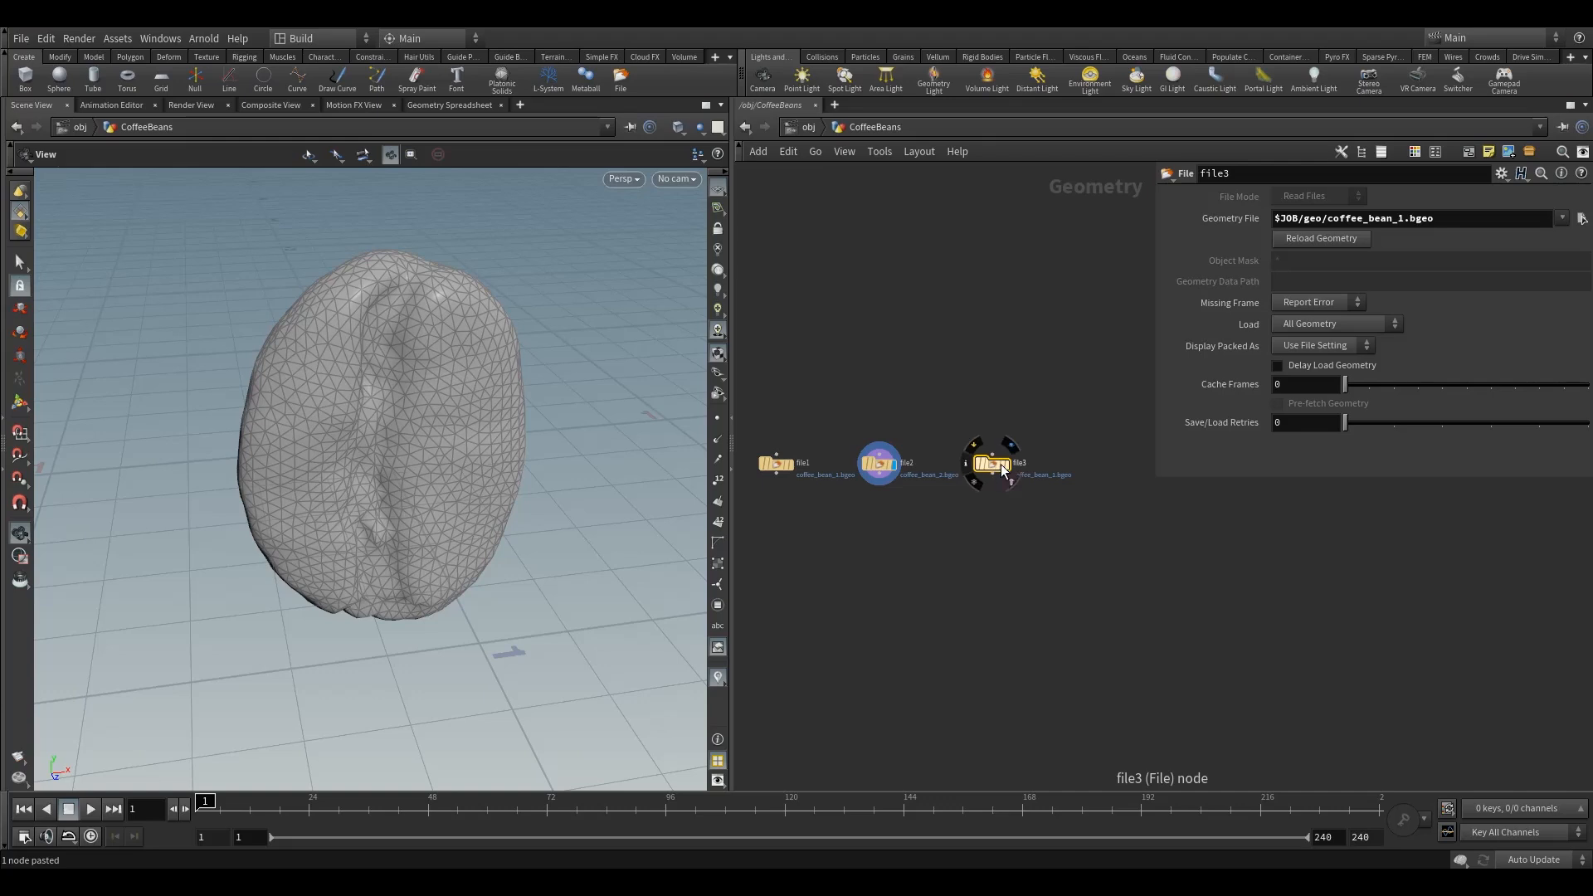
pyautogui.click(1009, 446)
pyautogui.click(1389, 220)
pyautogui.write('3')
pyautogui.press('Return')
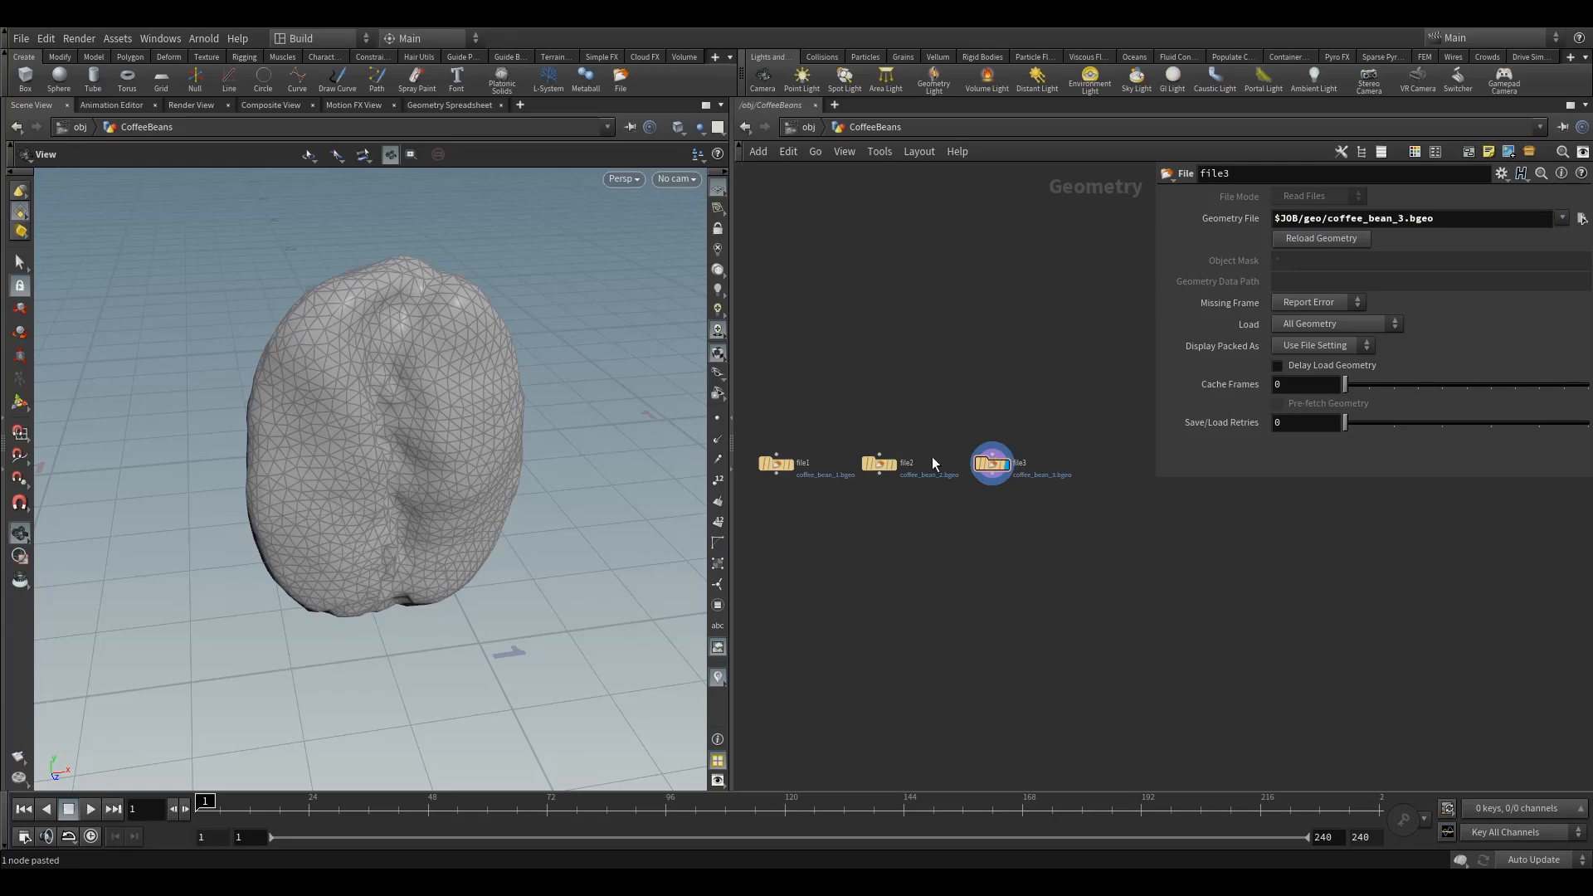
# Set the display flag back on file1 and recentre the network view
pyautogui.click(886, 462)
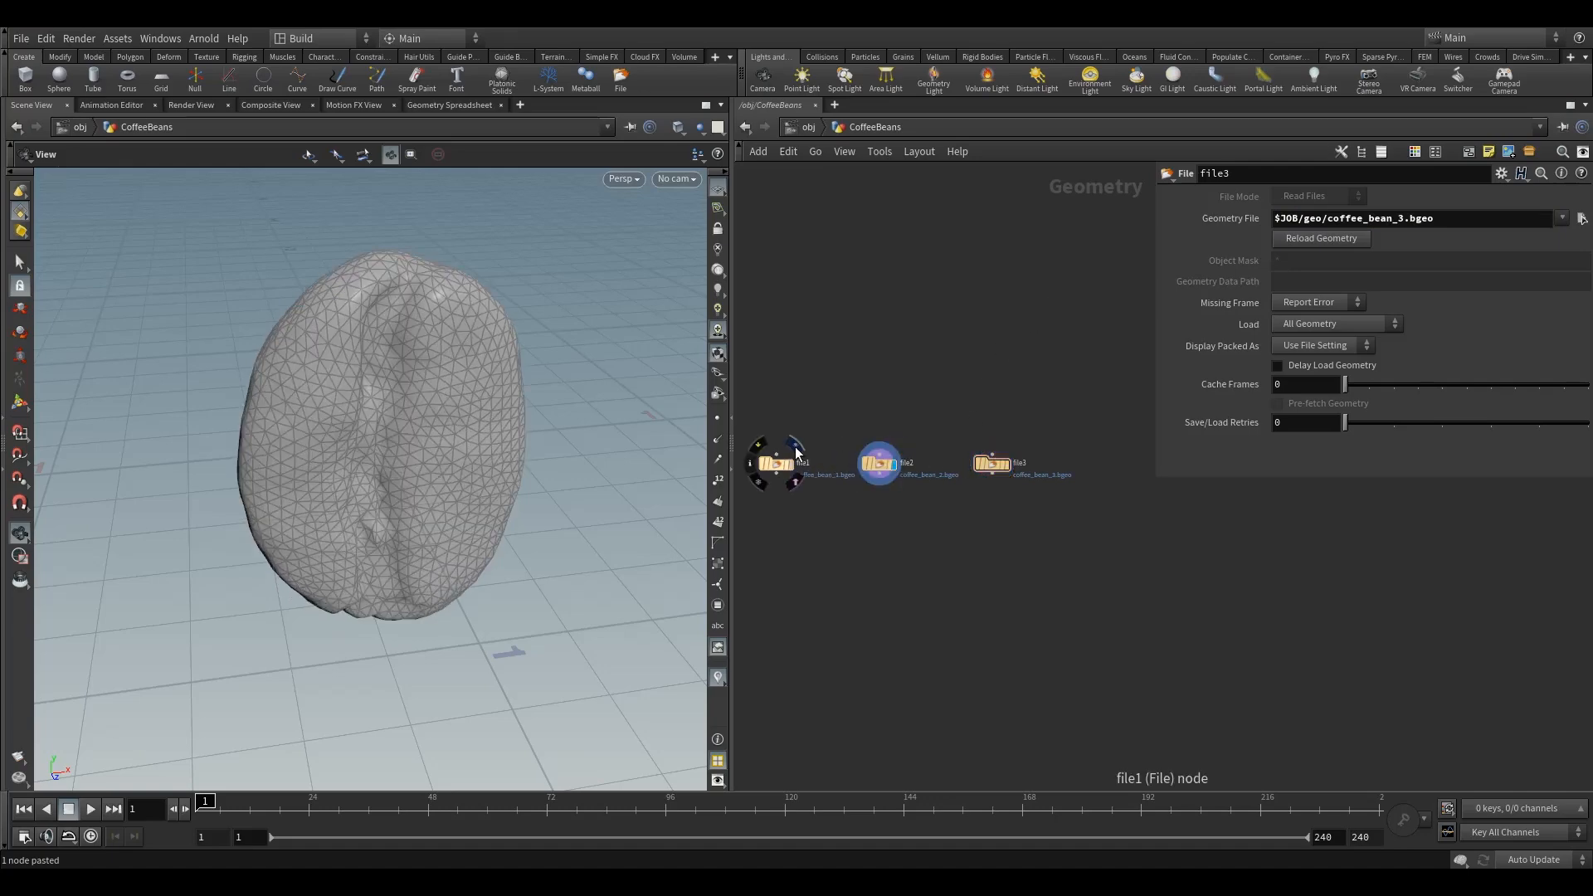
pyautogui.click(795, 452)
pyautogui.moveTo(827, 381); pyautogui.dragTo(895, 387, button='middle')
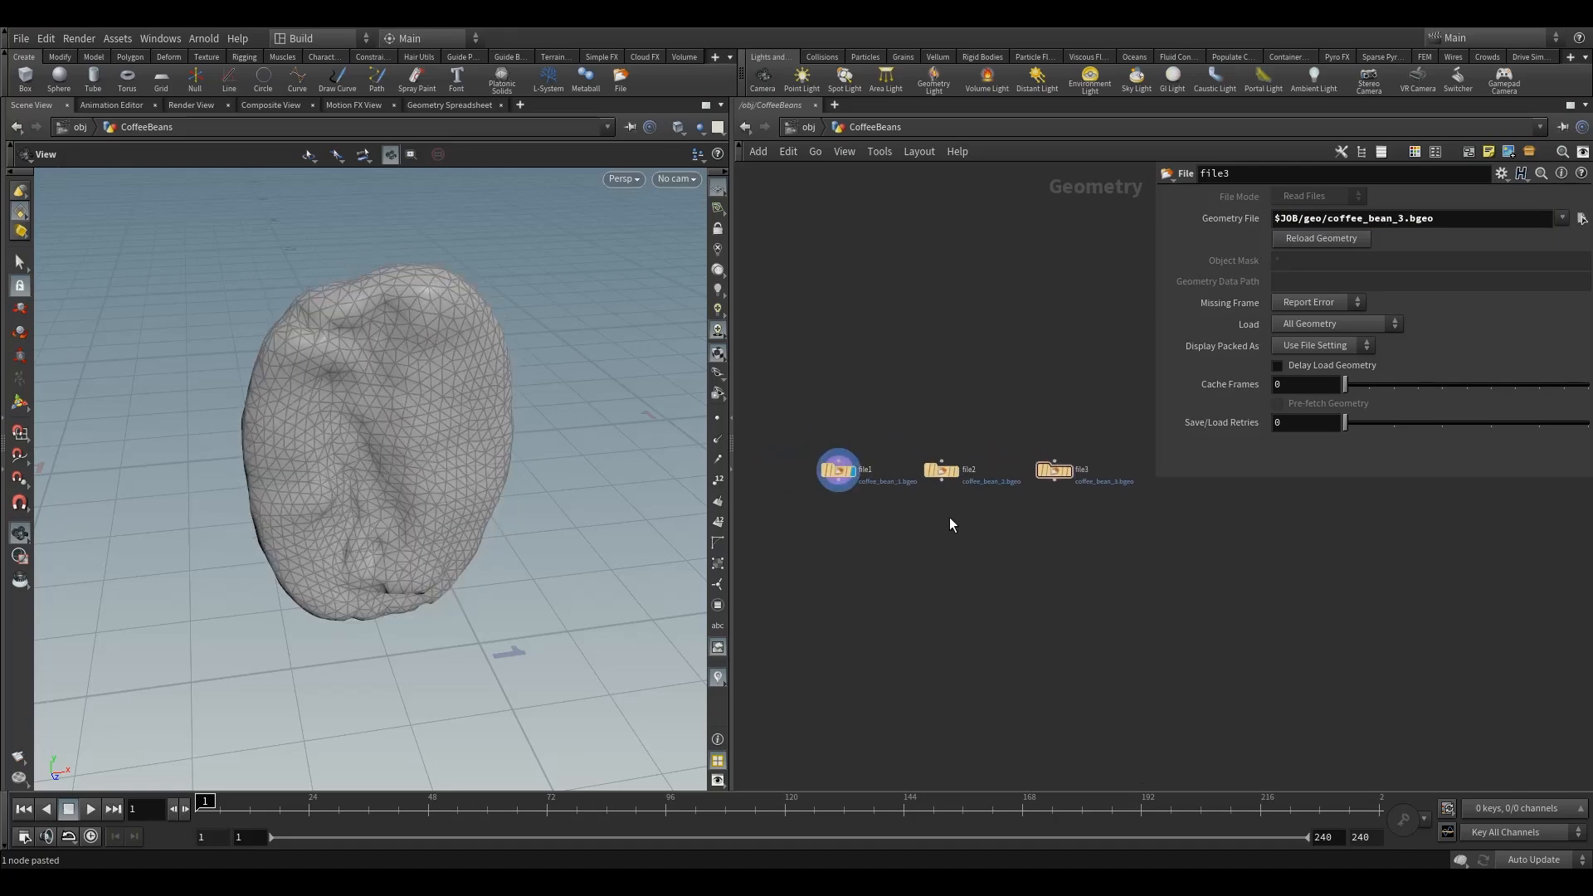
pyautogui.moveTo(949, 516); pyautogui.dragTo(907, 483, button='middle')
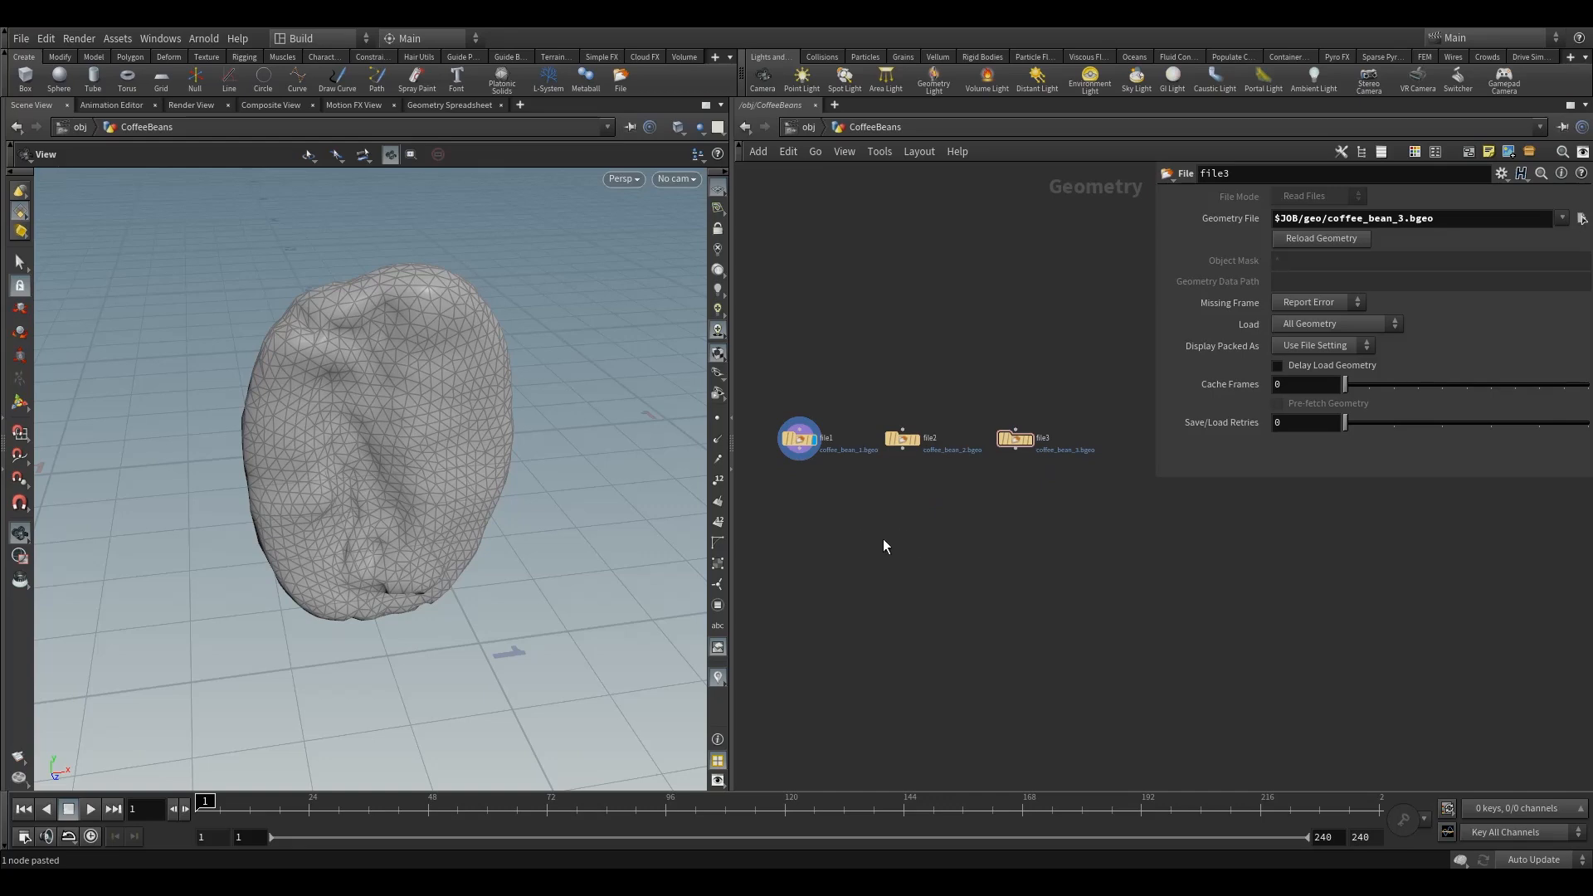
# Add a Merge node below file2 in the CoffeeBeans network
pyautogui.press('Tab')
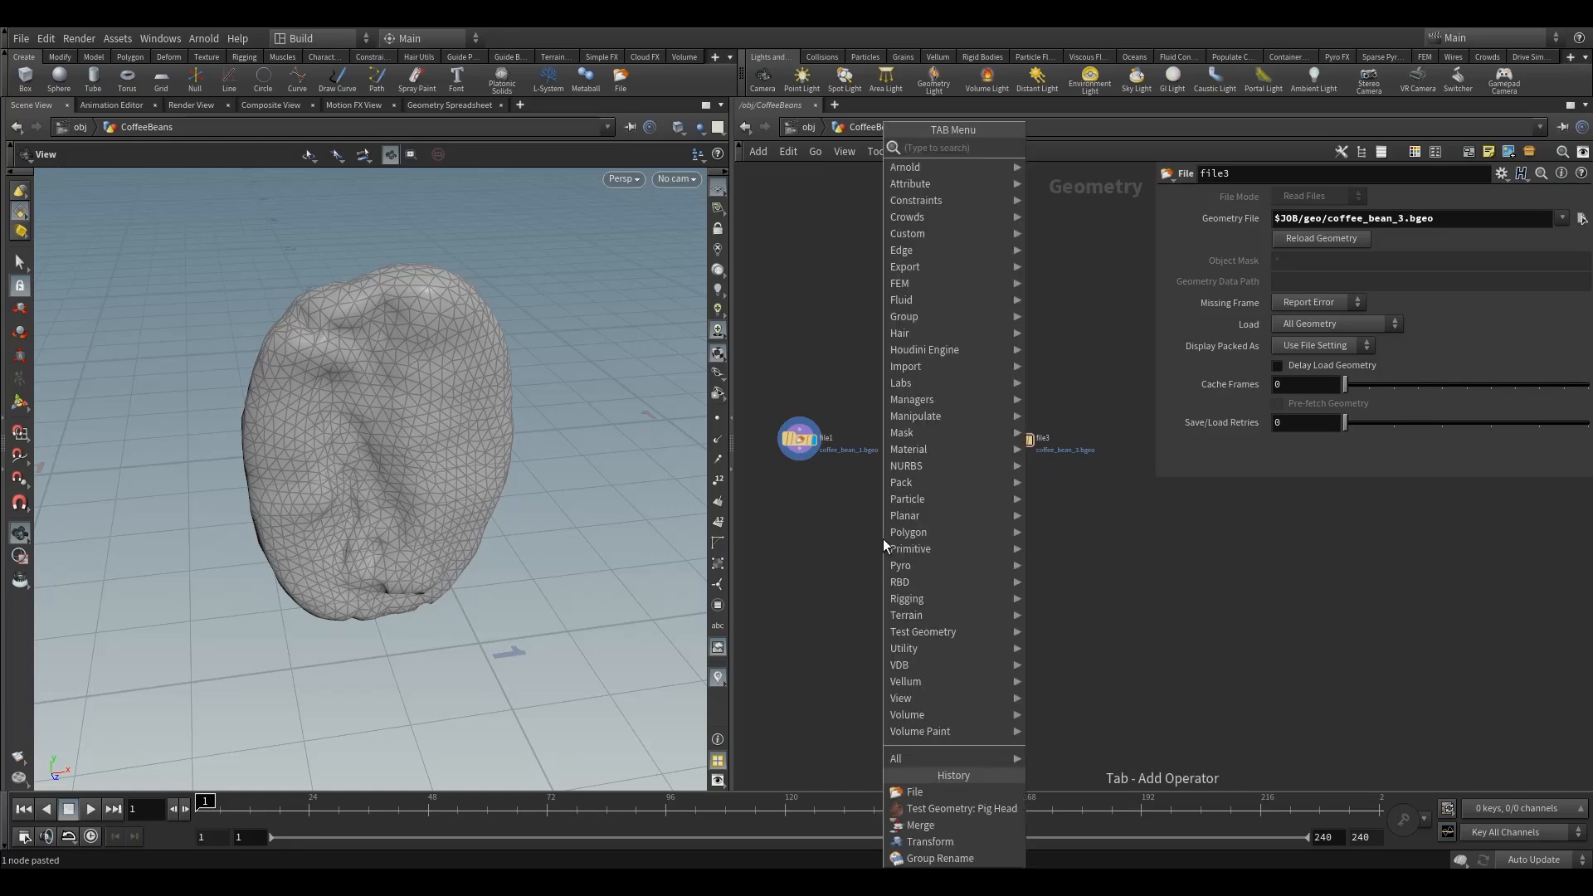
pyautogui.write('mer')
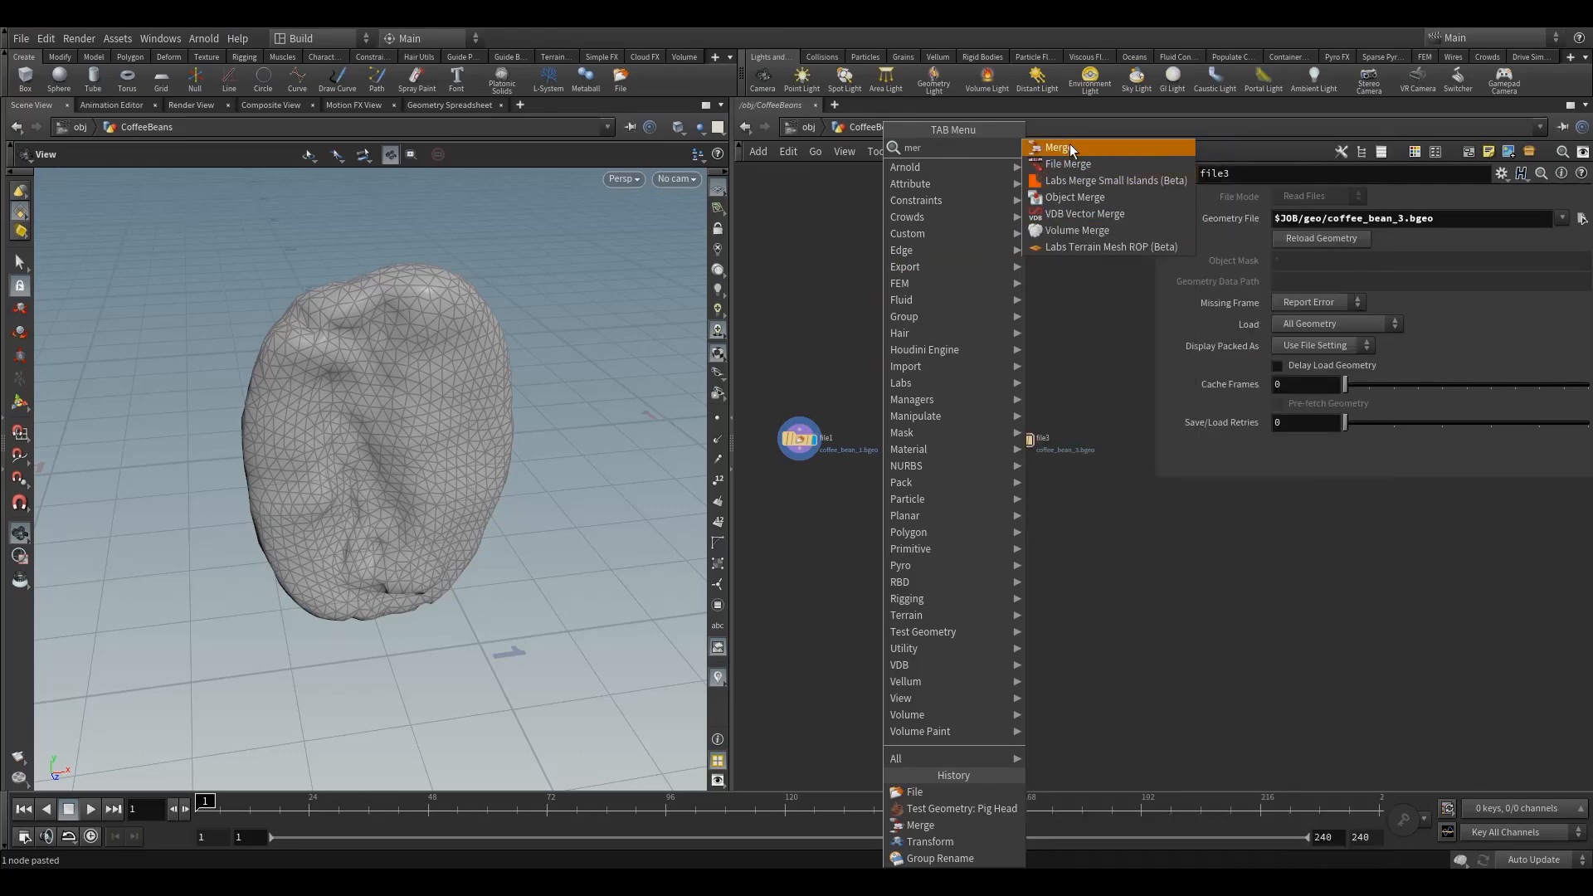
pyautogui.click(1069, 146)
pyautogui.click(904, 539)
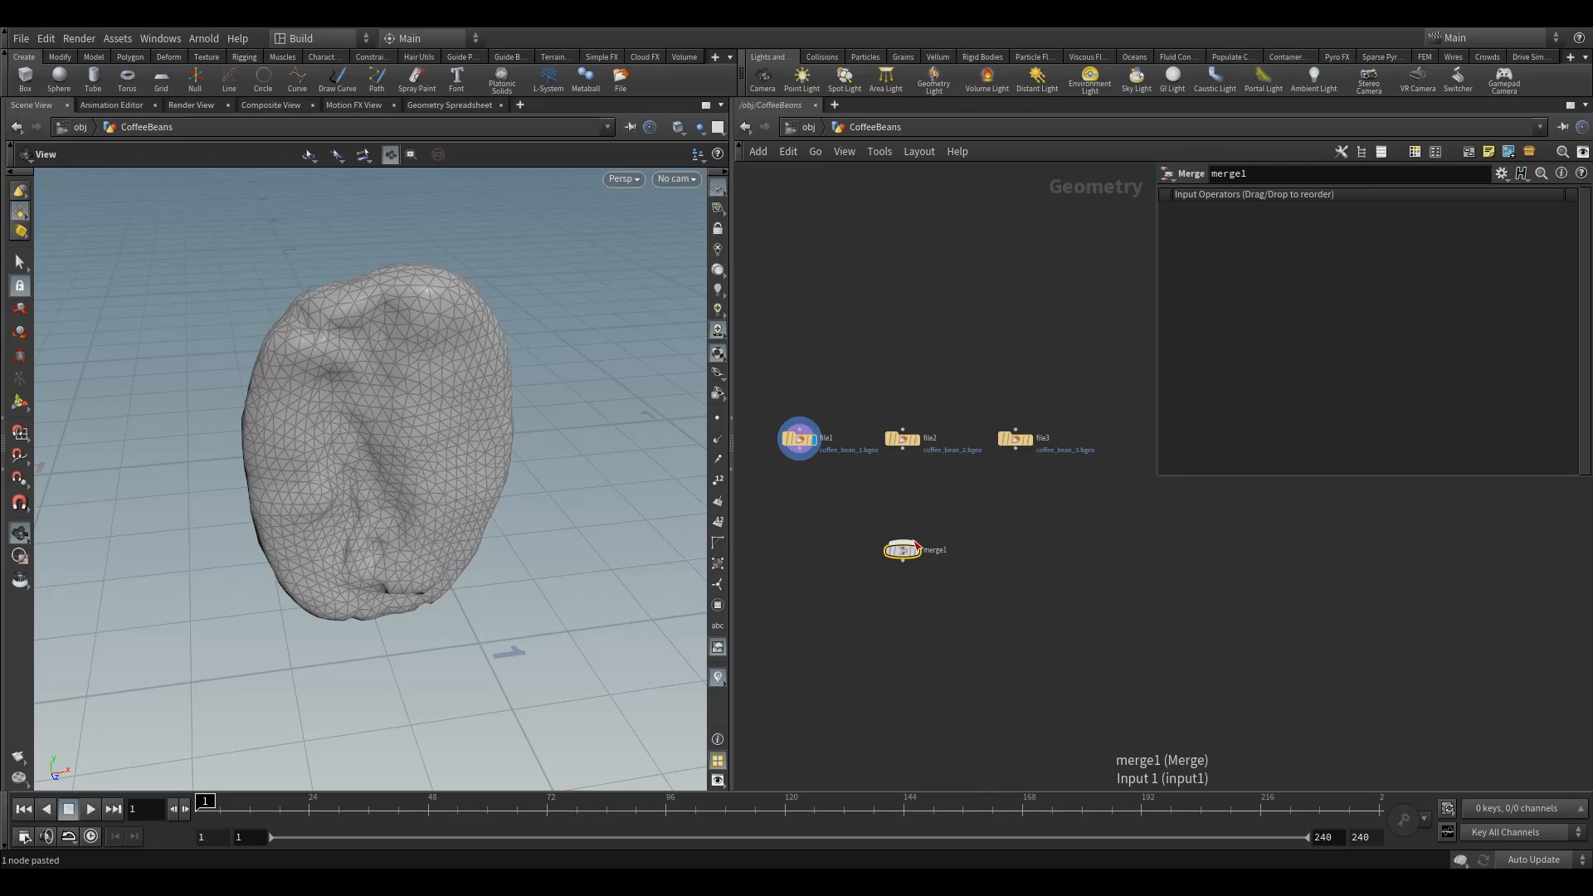
pyautogui.moveTo(776, 371); pyautogui.dragTo(1047, 476)
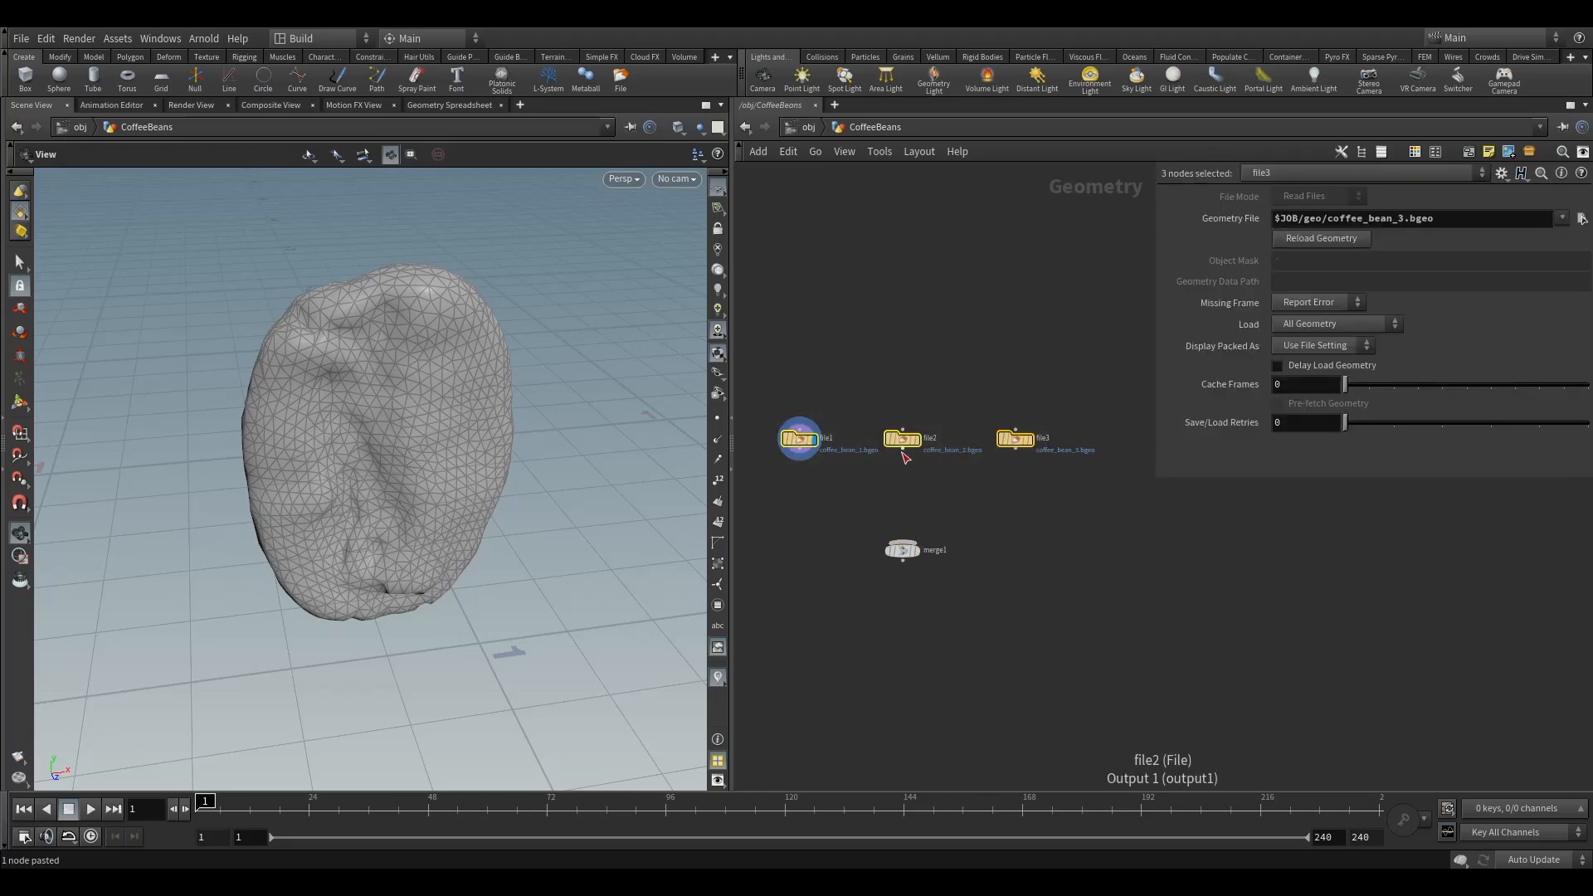
pyautogui.moveTo(903, 449); pyautogui.dragTo(903, 538)
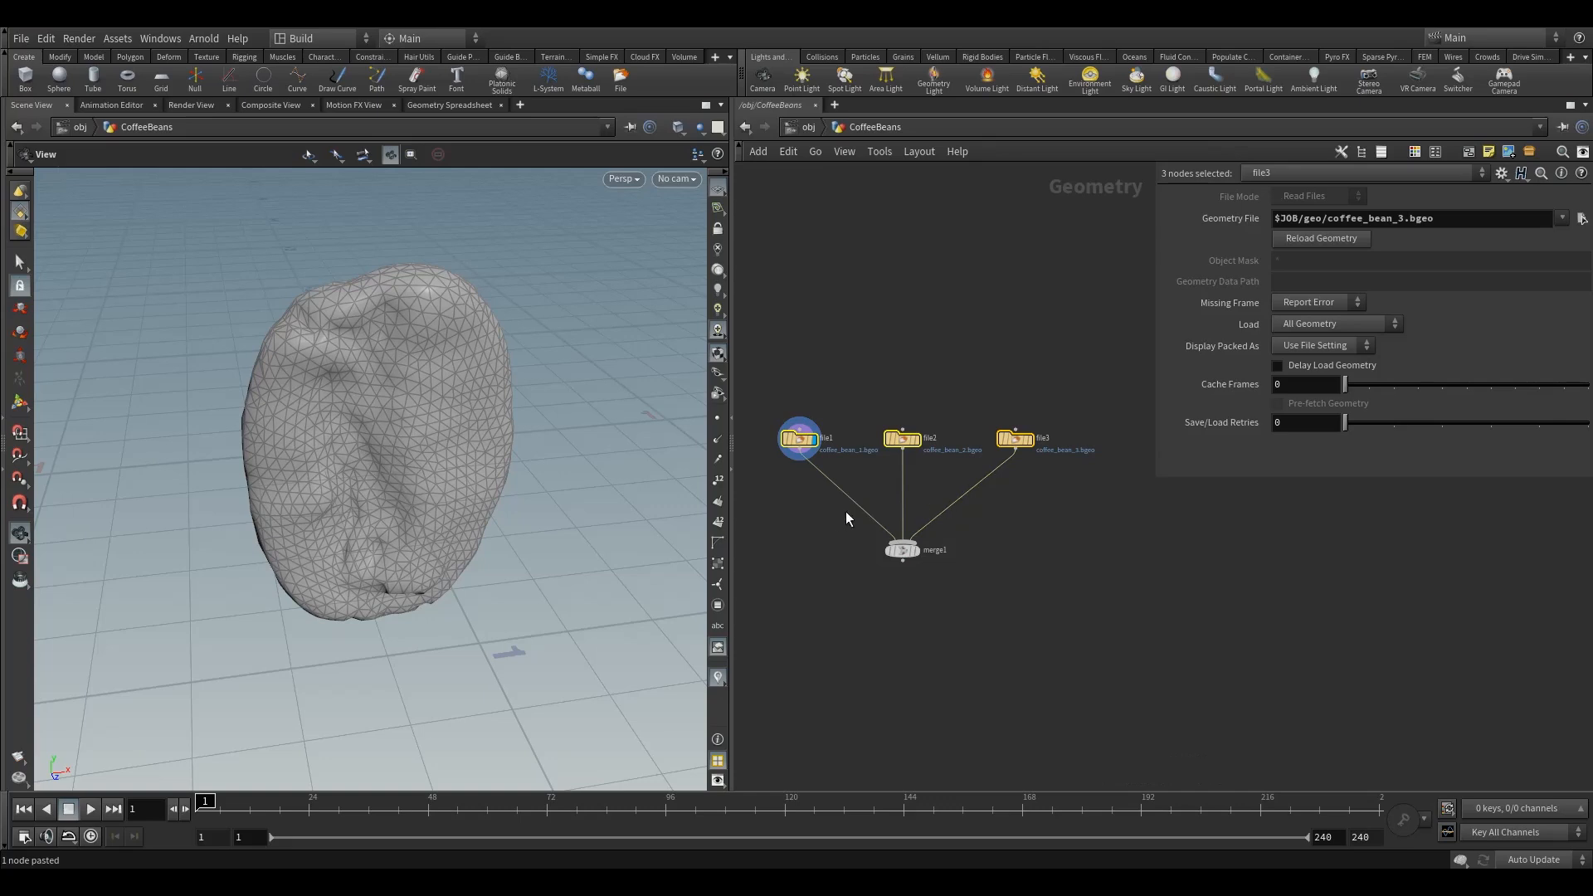
pyautogui.press('y')
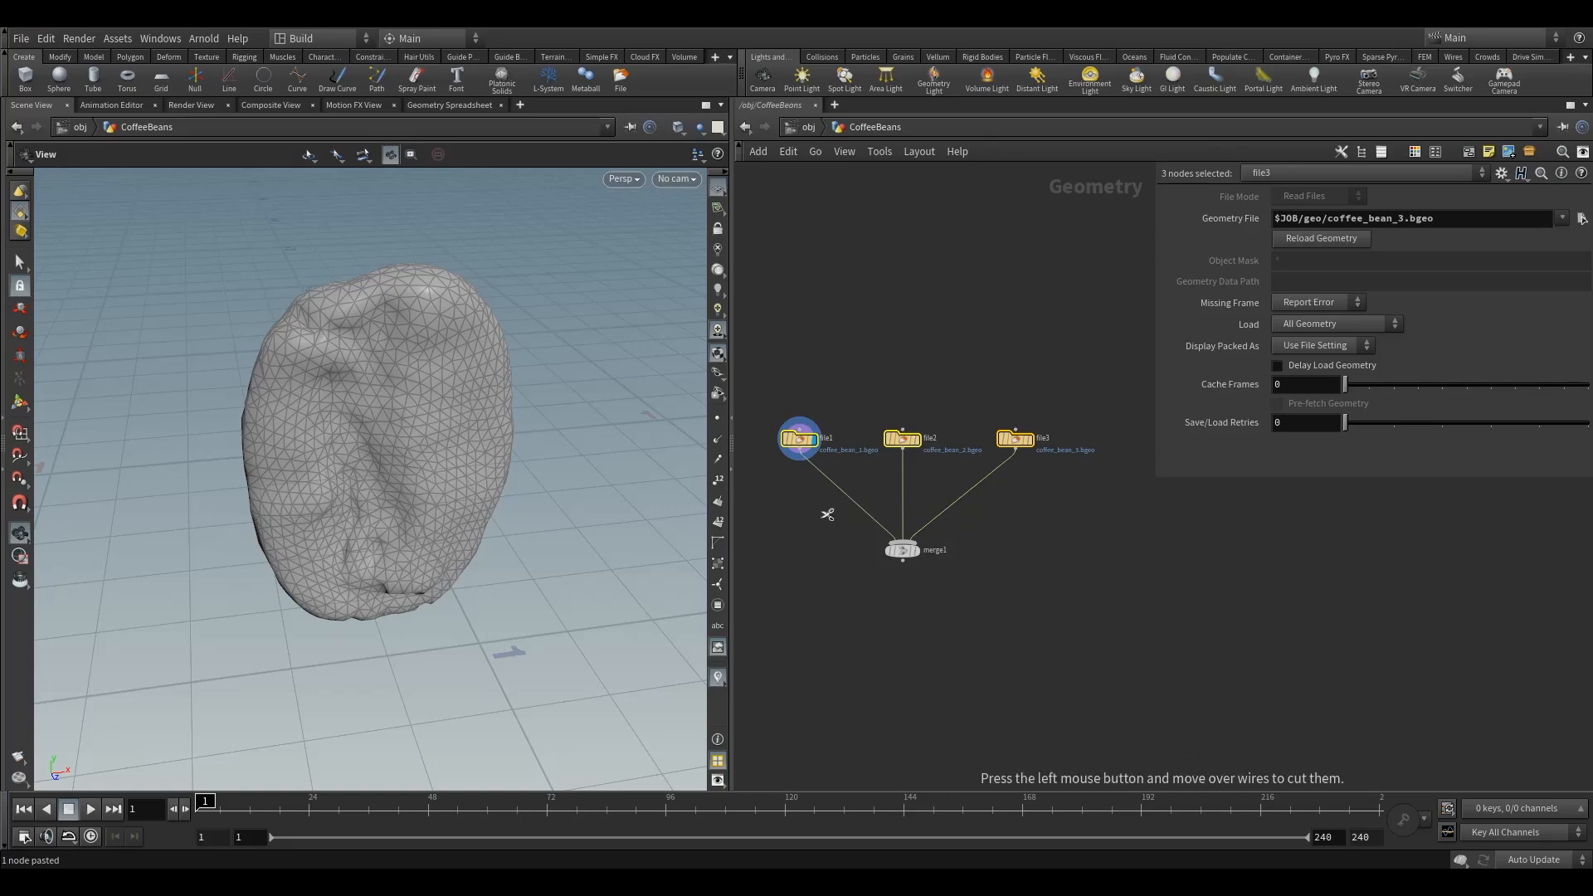
pyautogui.moveTo(826, 514); pyautogui.dragTo(928, 489)
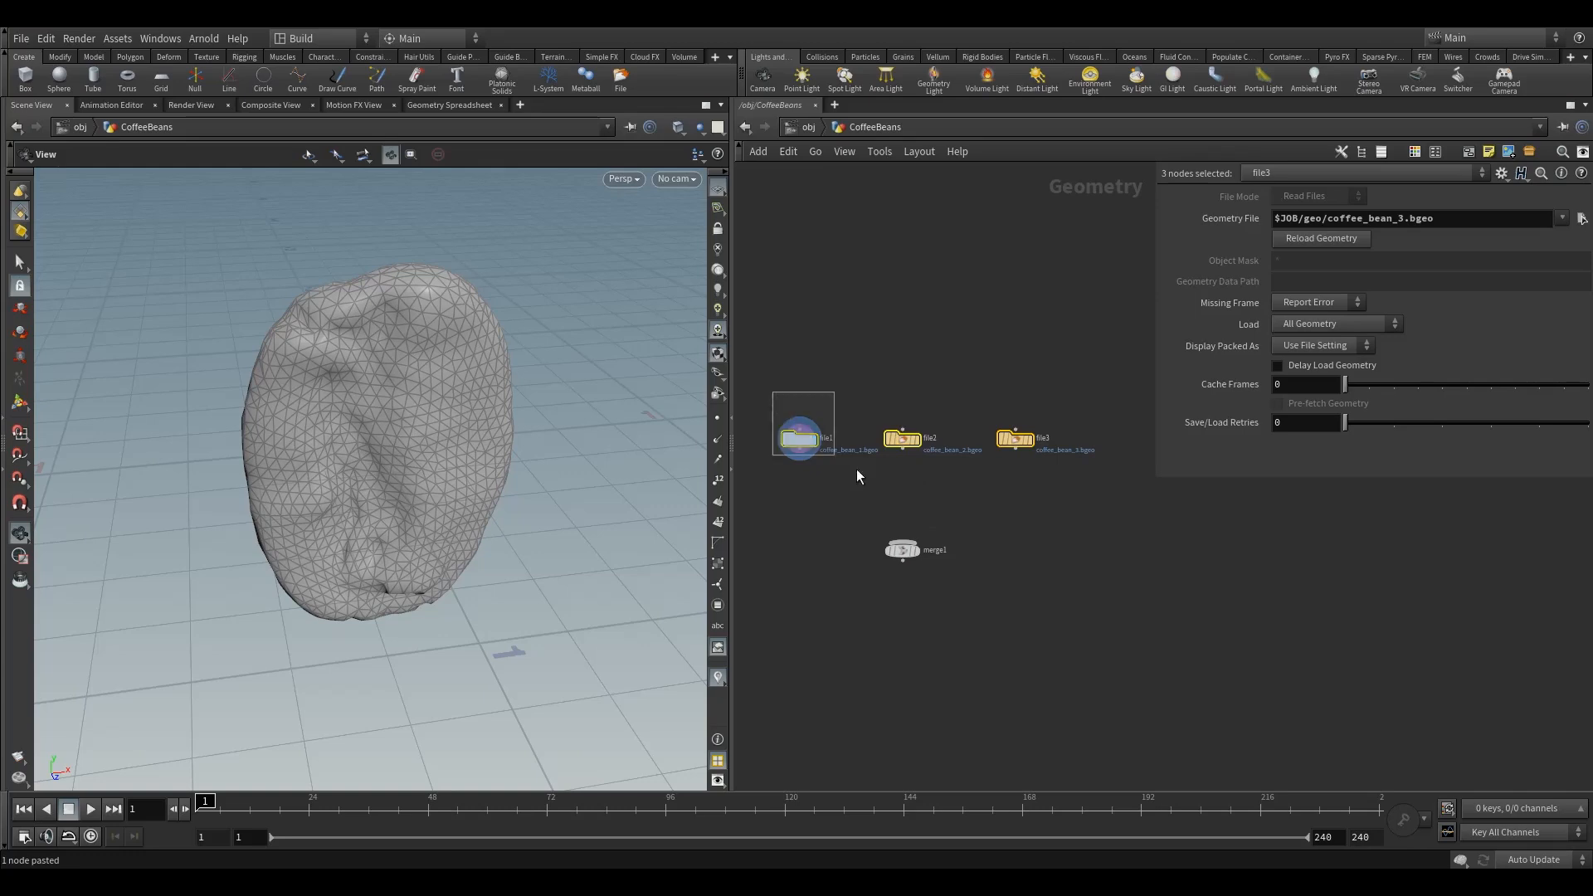
pyautogui.moveTo(904, 450); pyautogui.dragTo(919, 533)
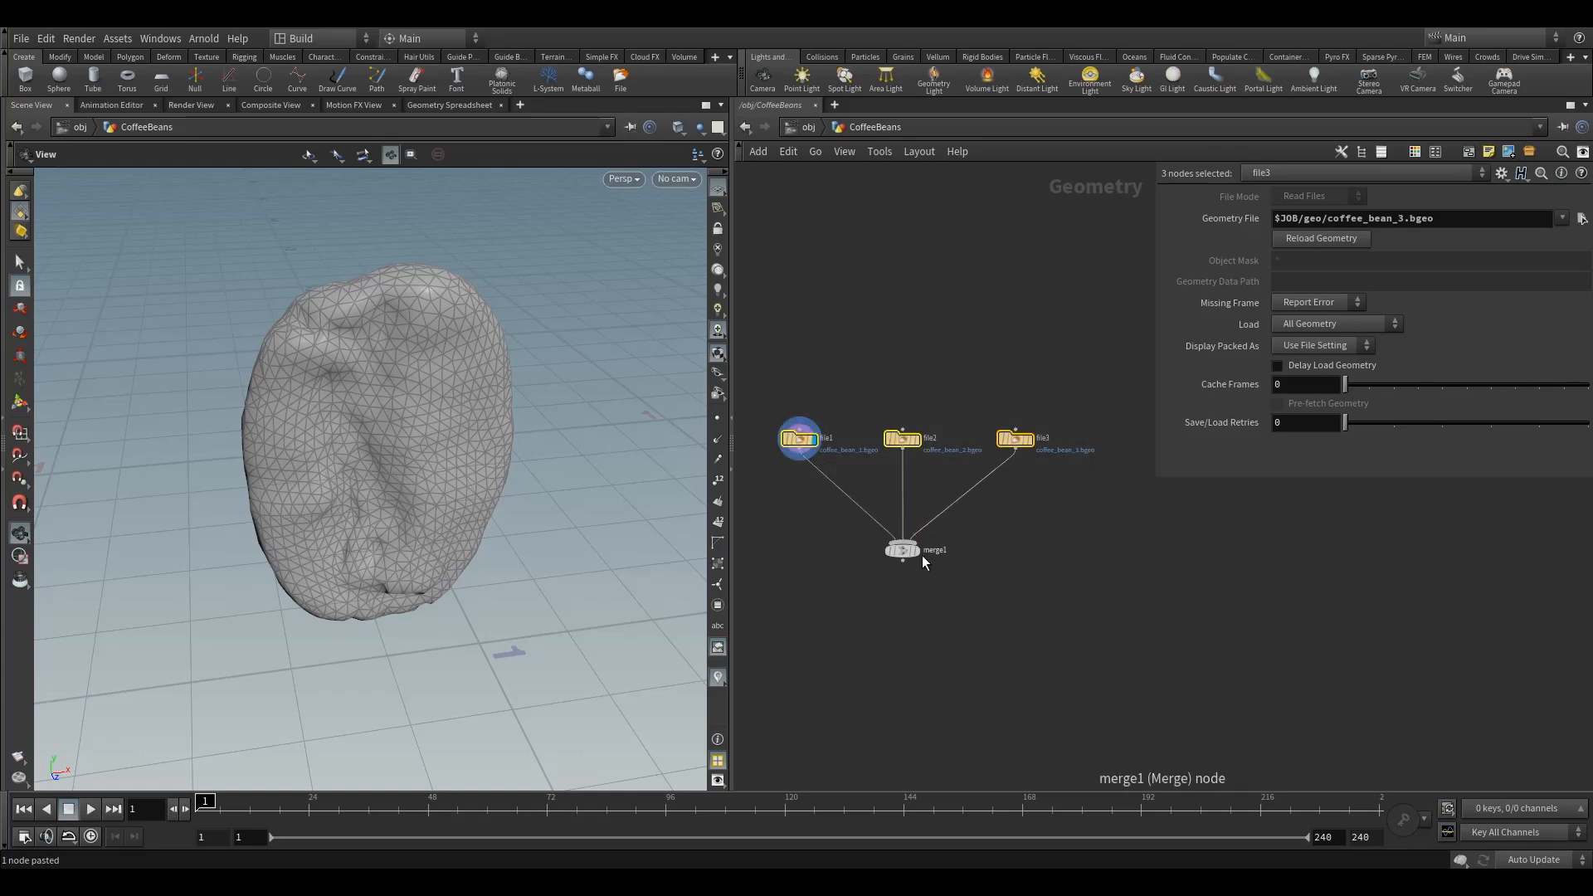
pyautogui.moveTo(902, 440)
pyautogui.mouseDown()
pyautogui.moveTo(903, 391)
pyautogui.moveTo(901, 438)
pyautogui.mouseUp()
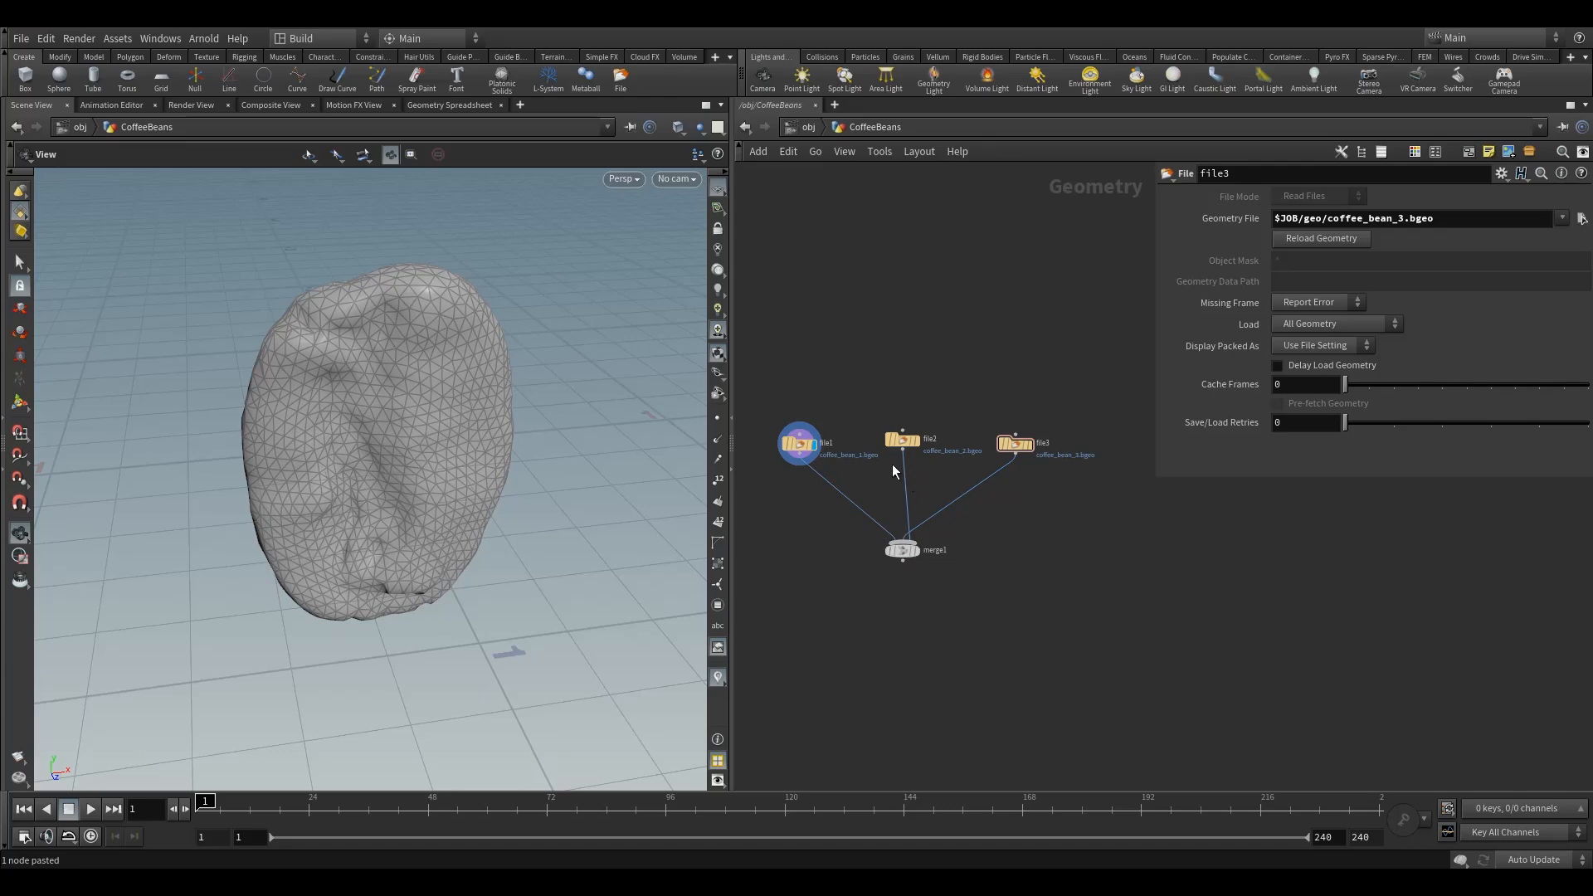
pyautogui.moveTo(903, 451); pyautogui.dragTo(898, 536)
pyautogui.press('y')
pyautogui.moveTo(829, 498); pyautogui.dragTo(1037, 521)
# Wire file1, file2 and file3 into merge1 and set the display flag on merge1
pyautogui.moveTo(782, 397); pyautogui.dragTo(1064, 470)
pyautogui.moveTo(903, 450); pyautogui.dragTo(896, 554)
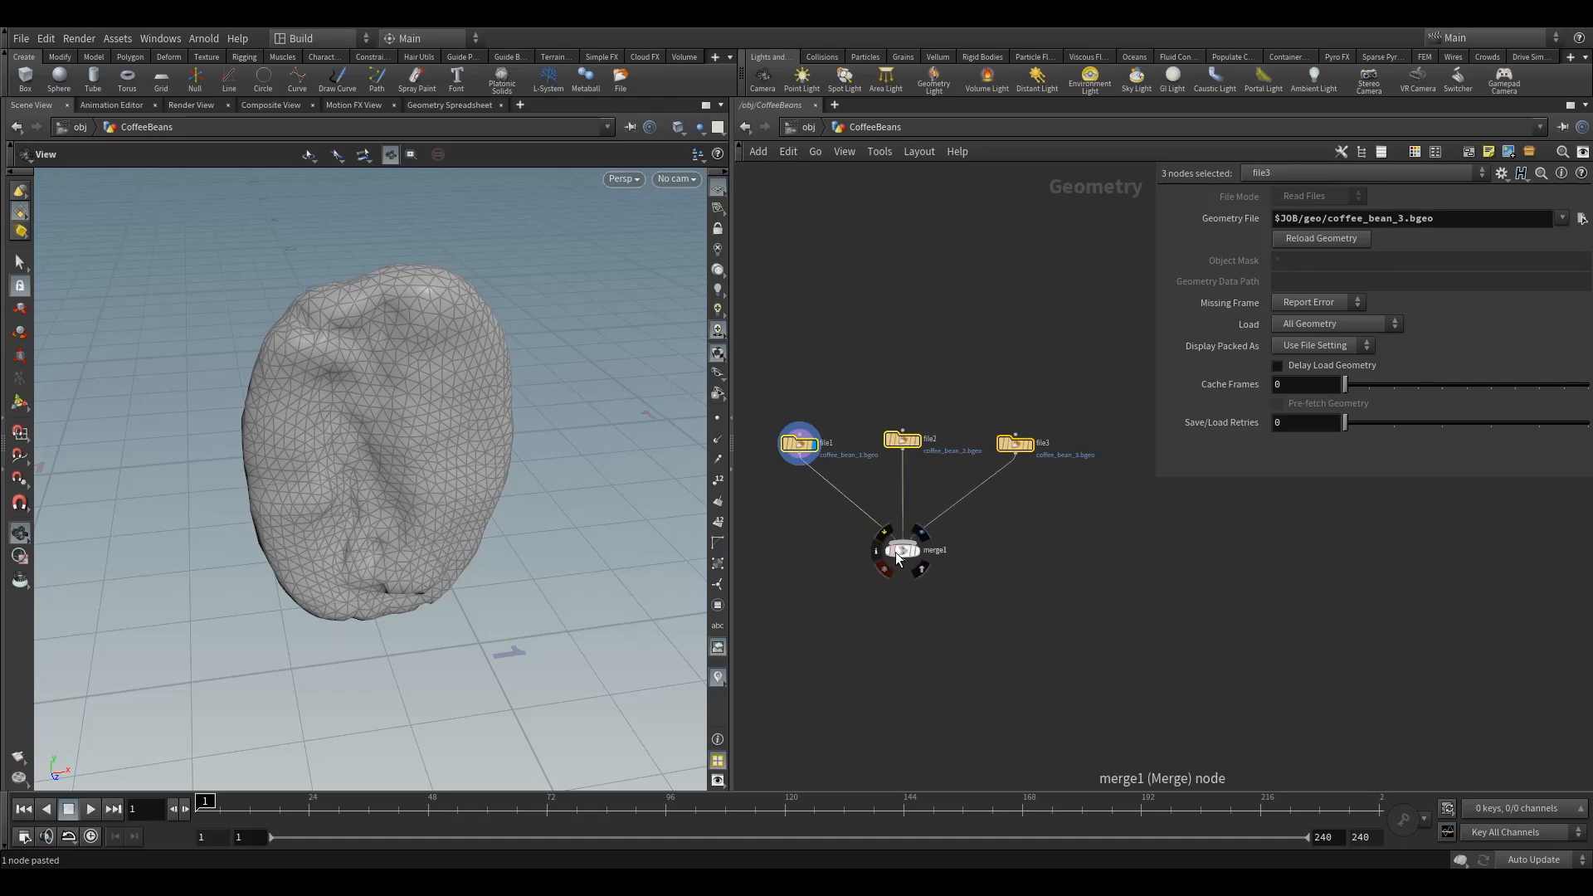
pyautogui.click(923, 535)
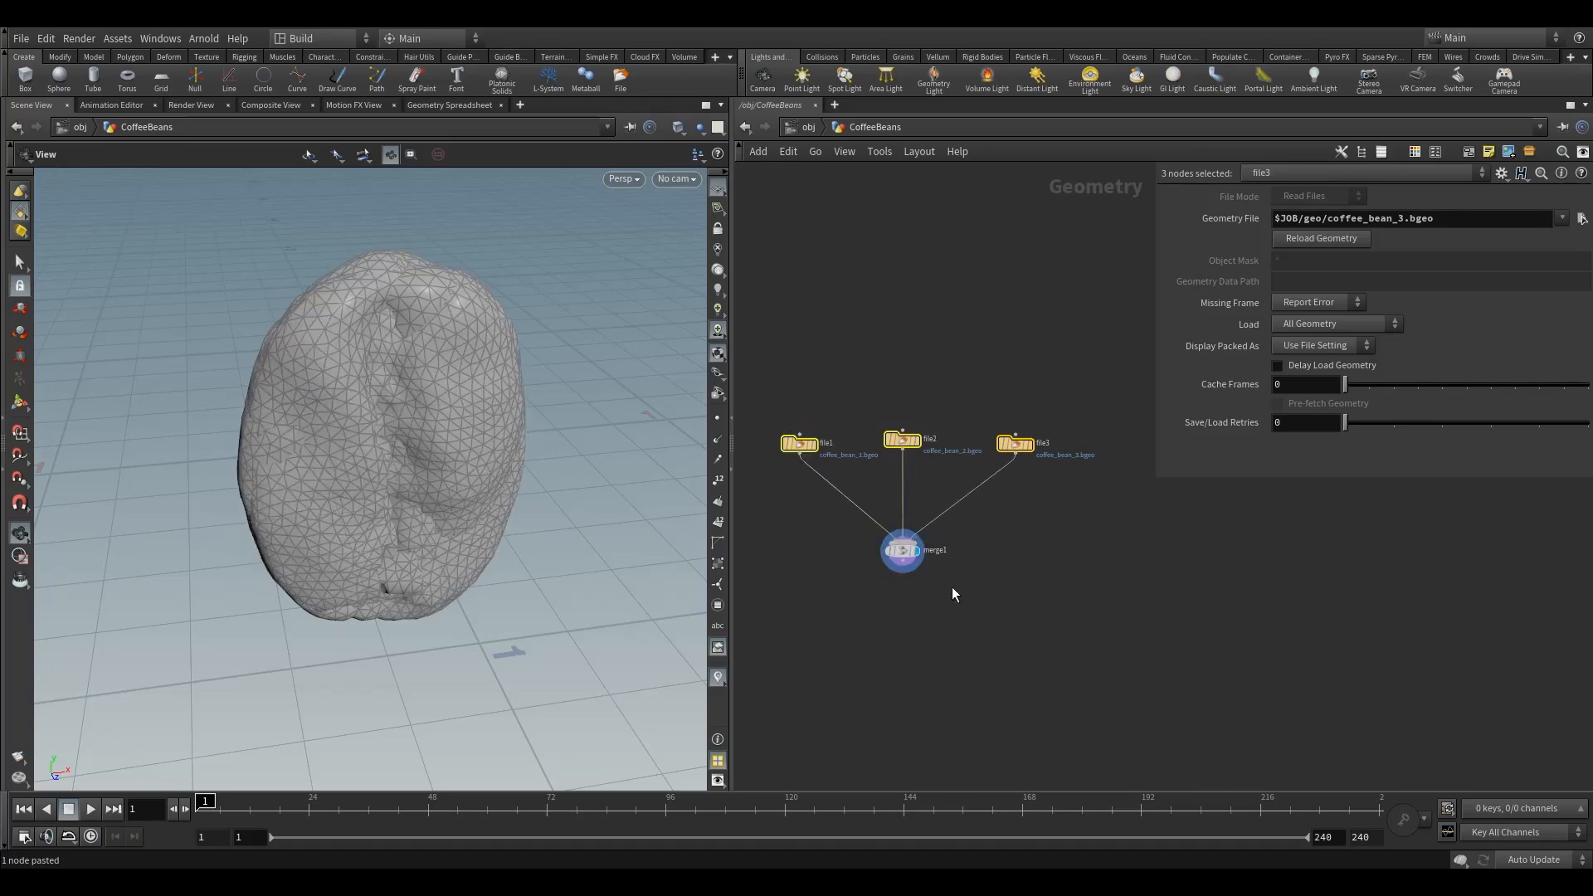
# Inspect merge1's node info and orbit the viewport around the merged coffee beans
pyautogui.moveTo(665, 498); pyautogui.dragTo(482, 465)
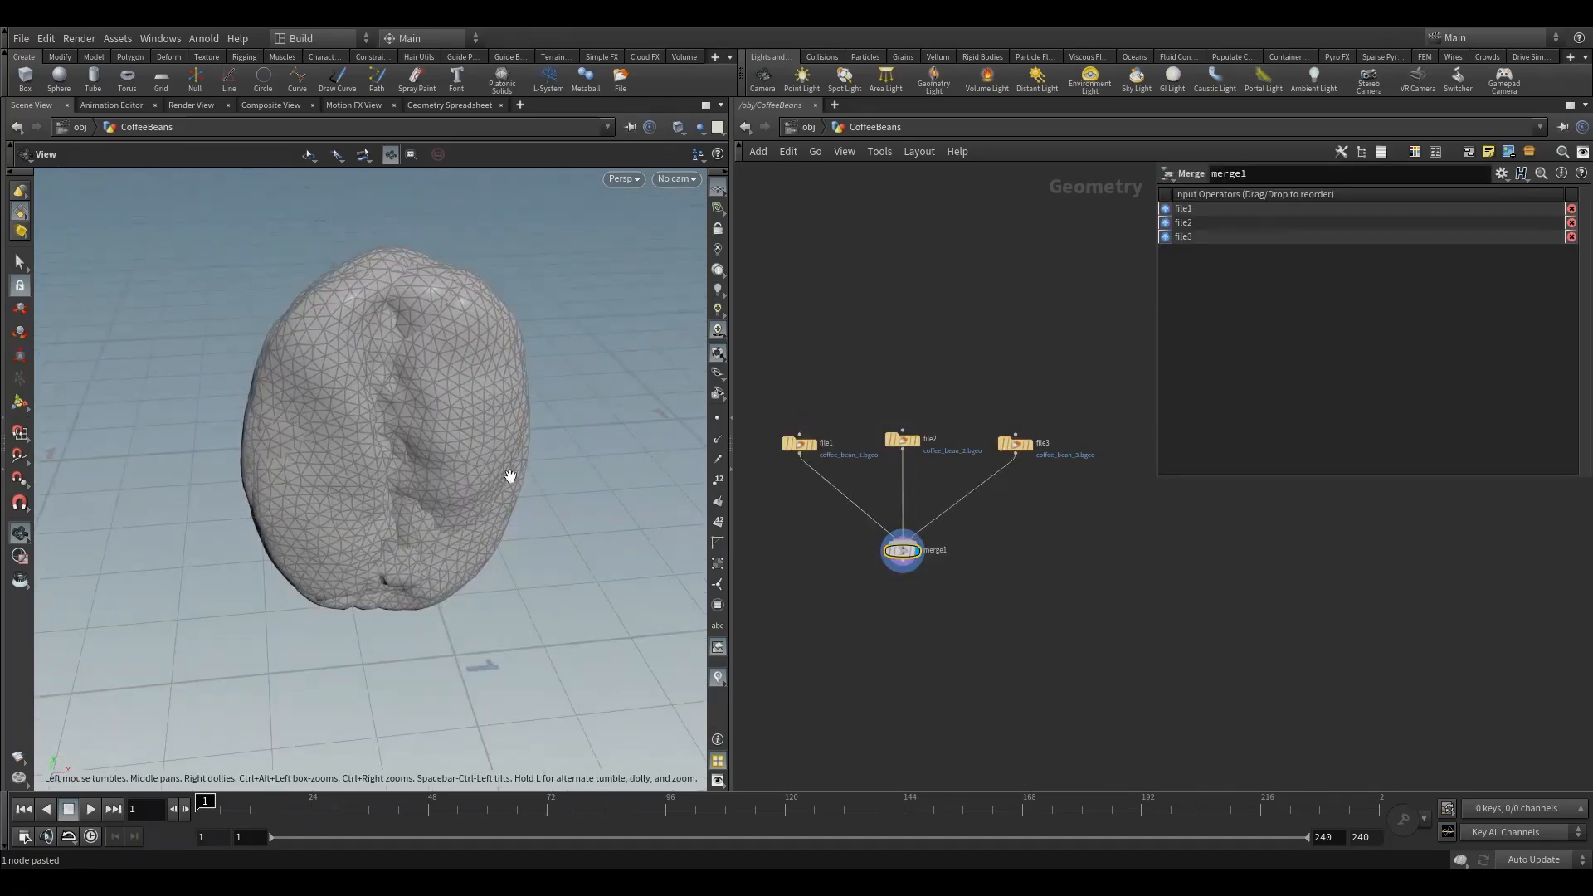
pyautogui.moveTo(798, 446); pyautogui.dragTo(798, 442)
pyautogui.moveTo(1012, 445); pyautogui.dragTo(1006, 440)
pyautogui.click(884, 552)
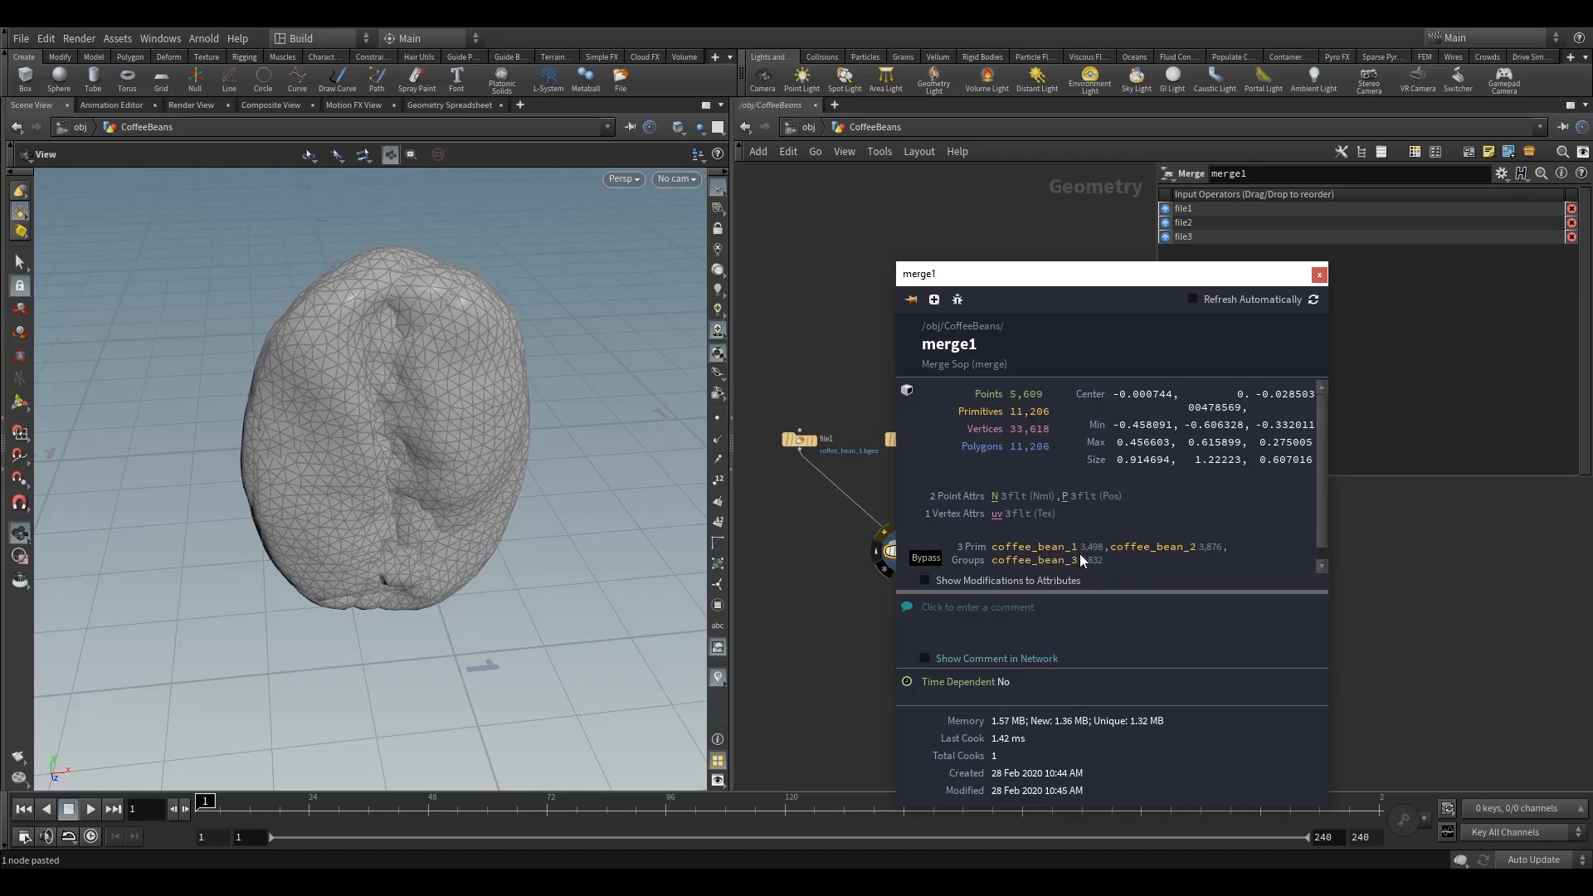
pyautogui.click(1319, 274)
pyautogui.moveTo(457, 480); pyautogui.dragTo(505, 487)
pyautogui.moveTo(507, 489); pyautogui.dragTo(435, 520, button='right')
pyautogui.moveTo(435, 520); pyautogui.dragTo(462, 491)
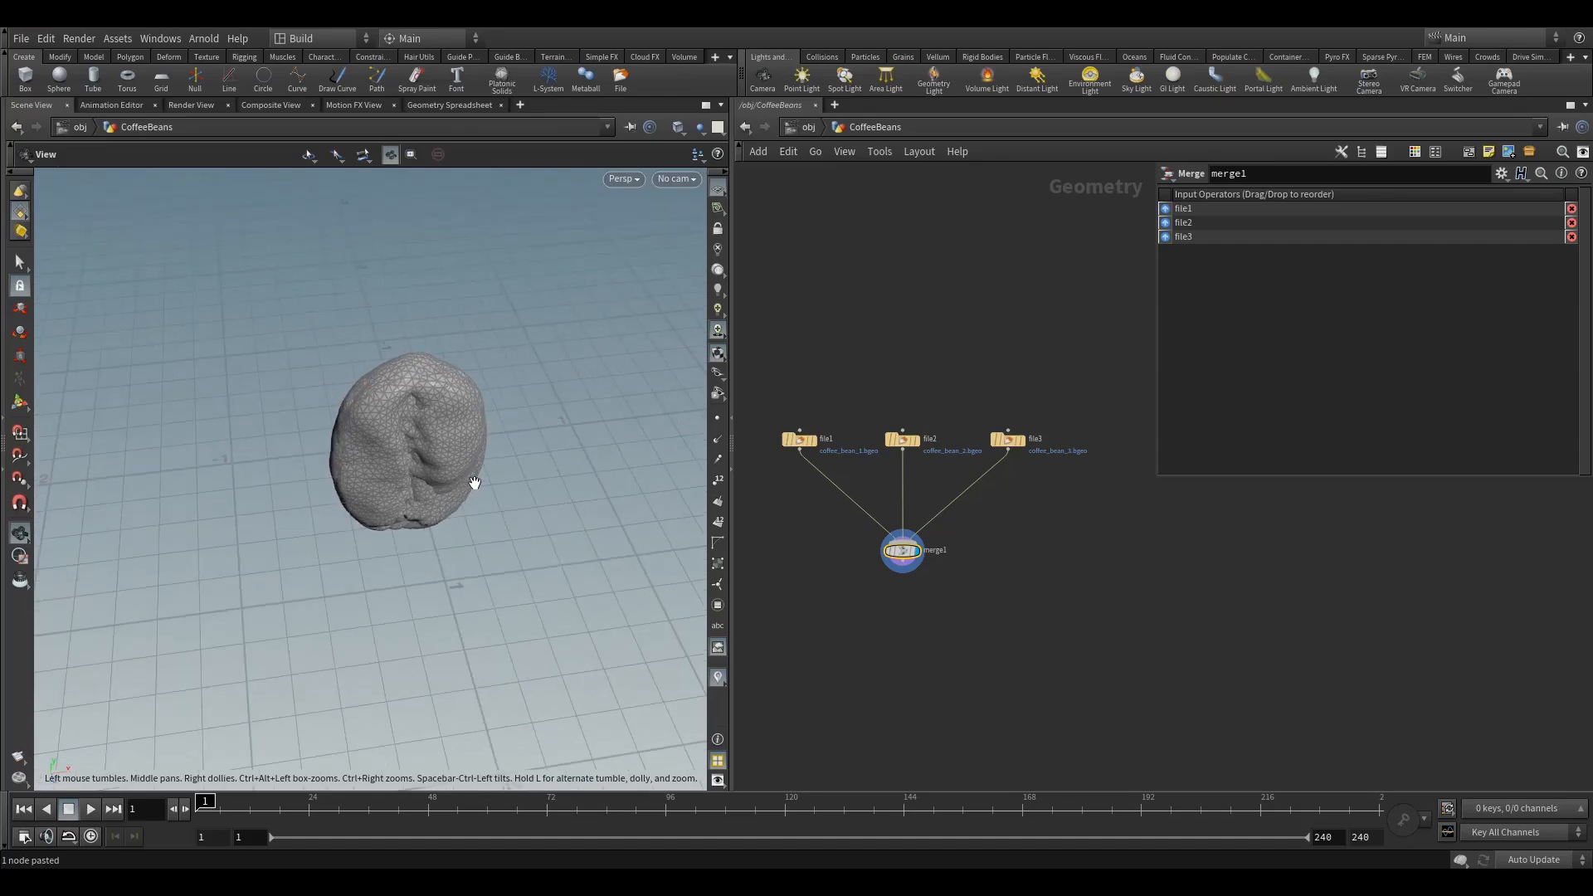
pyautogui.moveTo(400, 438); pyautogui.dragTo(516, 475)
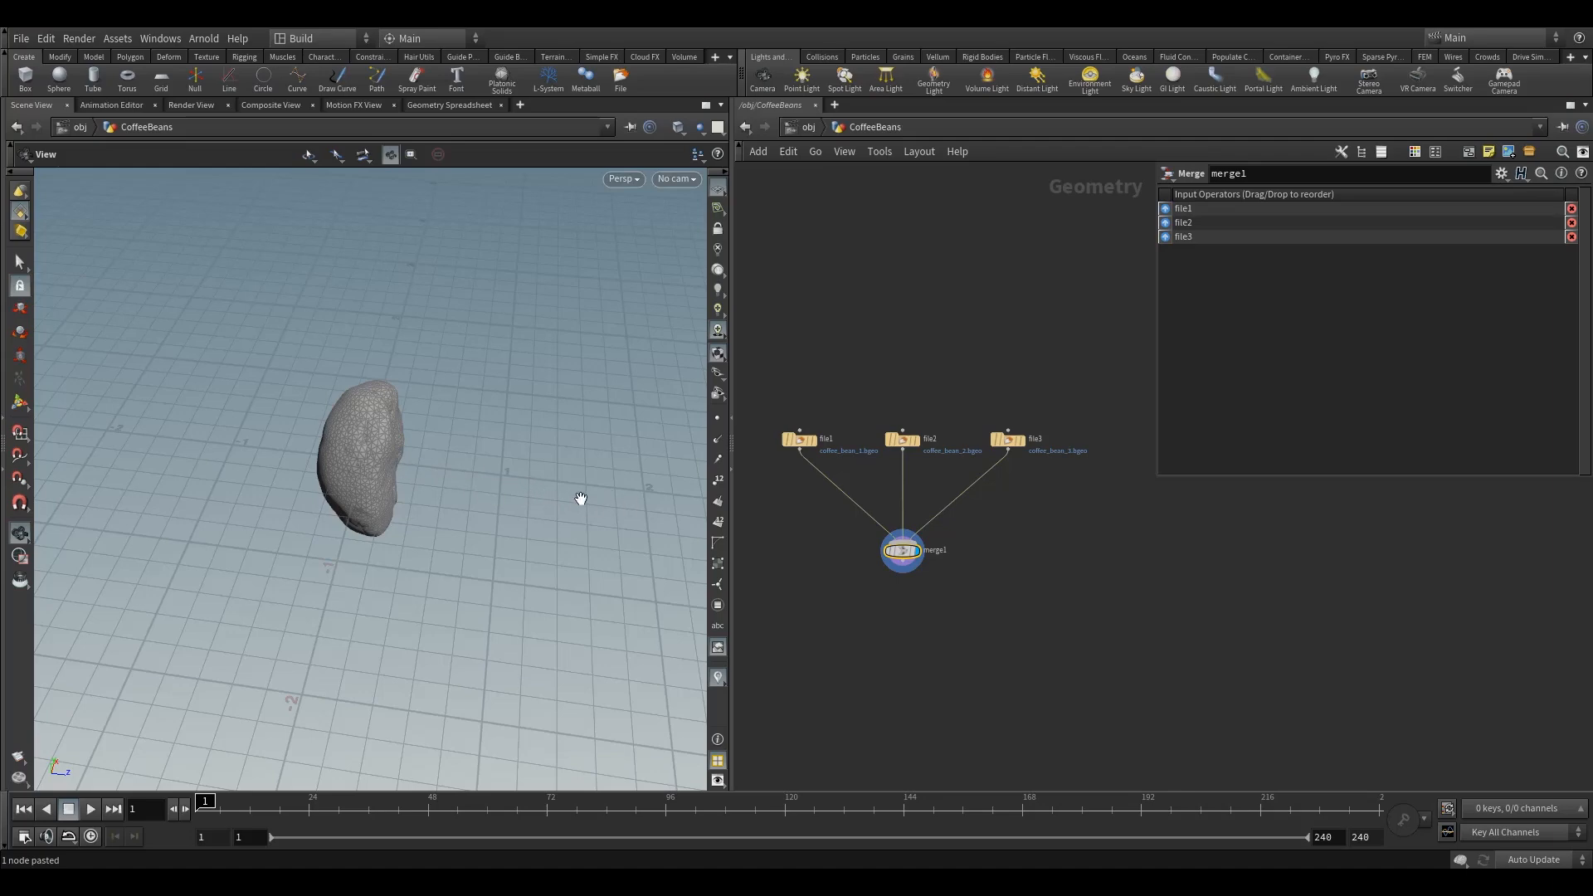
pyautogui.moveTo(466, 473); pyautogui.dragTo(451, 430)
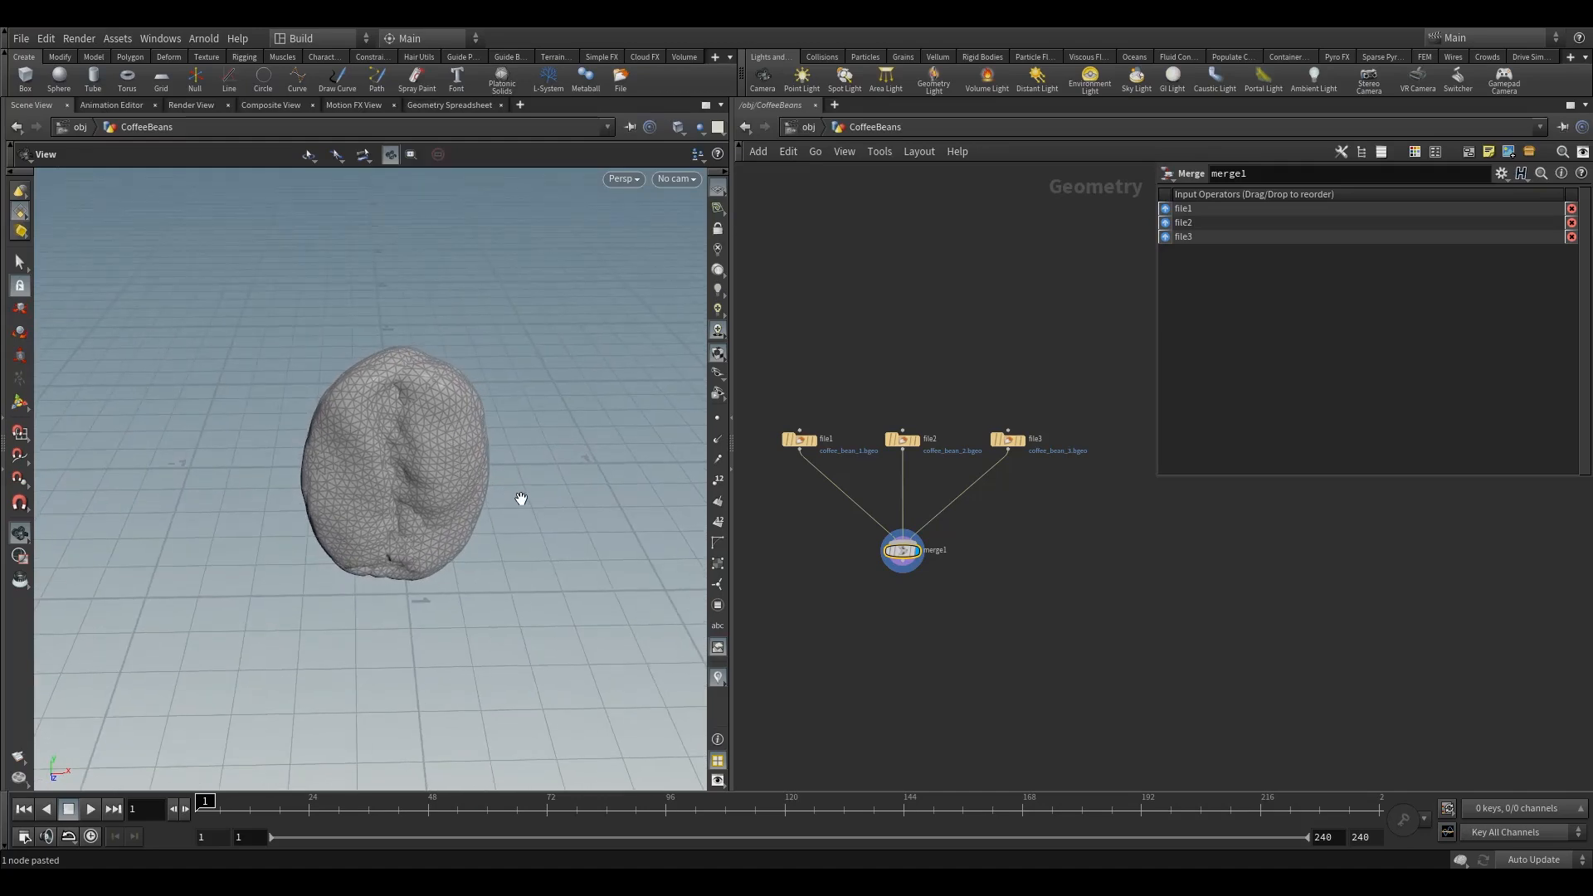
# Add a Transform node below merge1 and set the display flag on transform1
pyautogui.press('Tab')
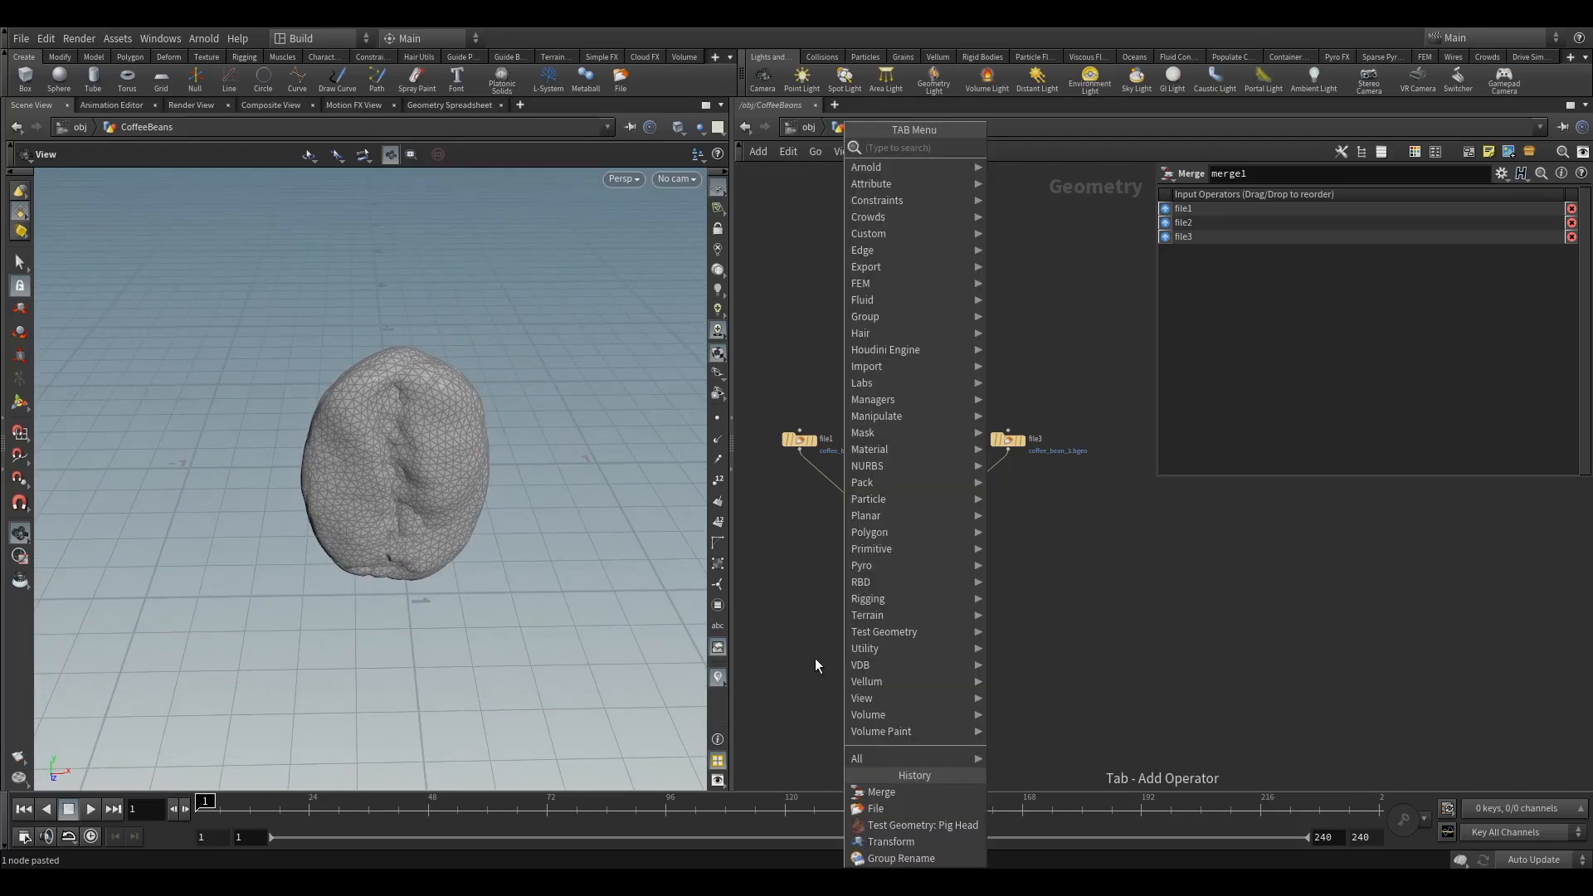
pyautogui.write('tr')
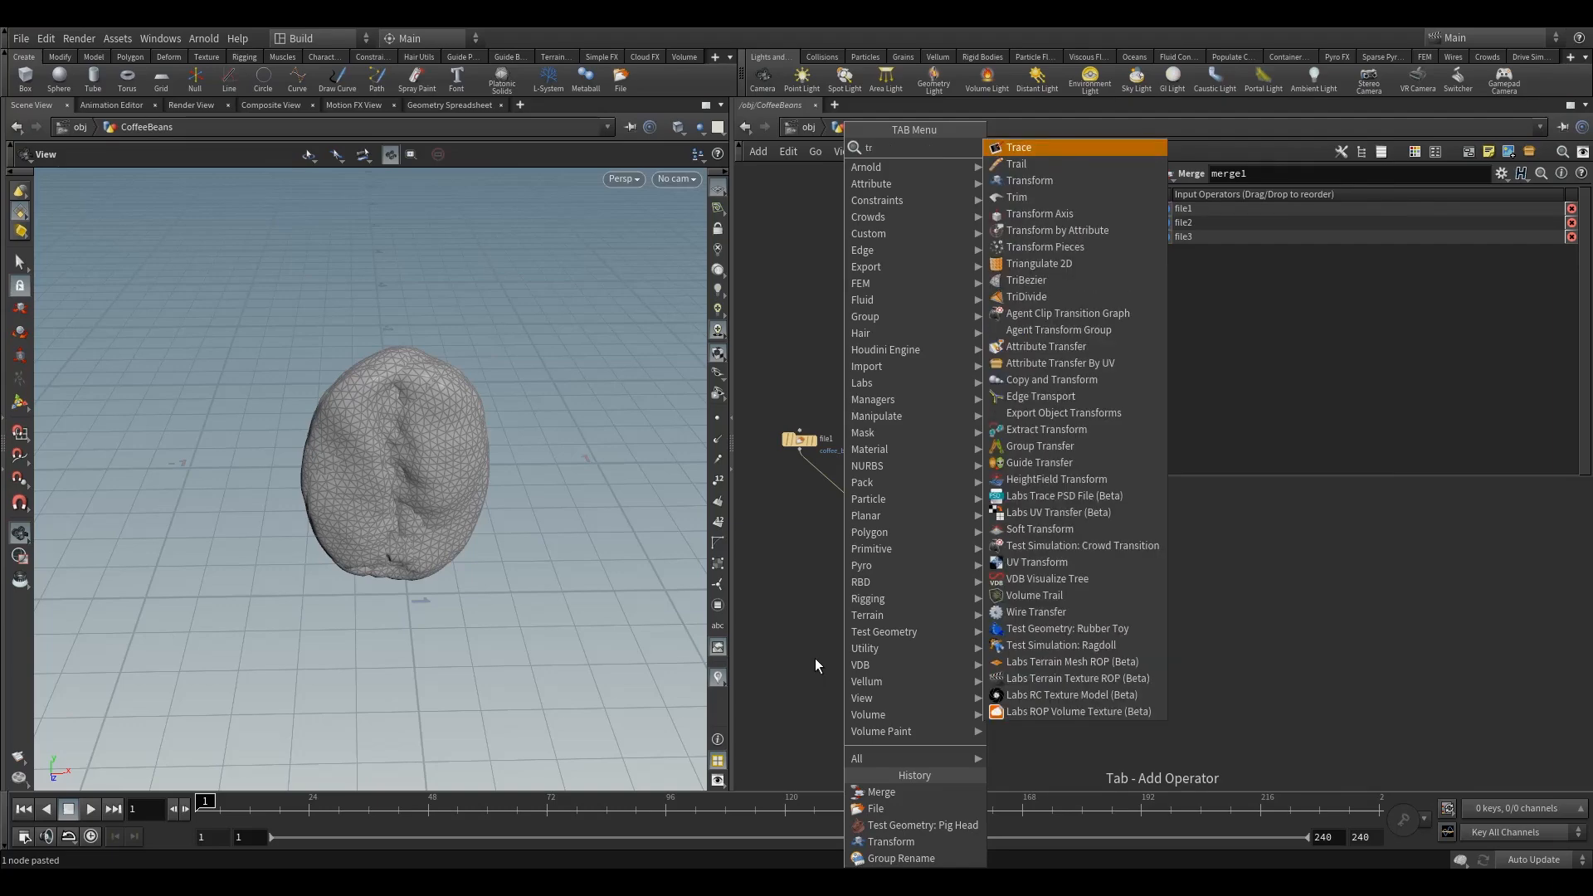
pyautogui.click(1030, 180)
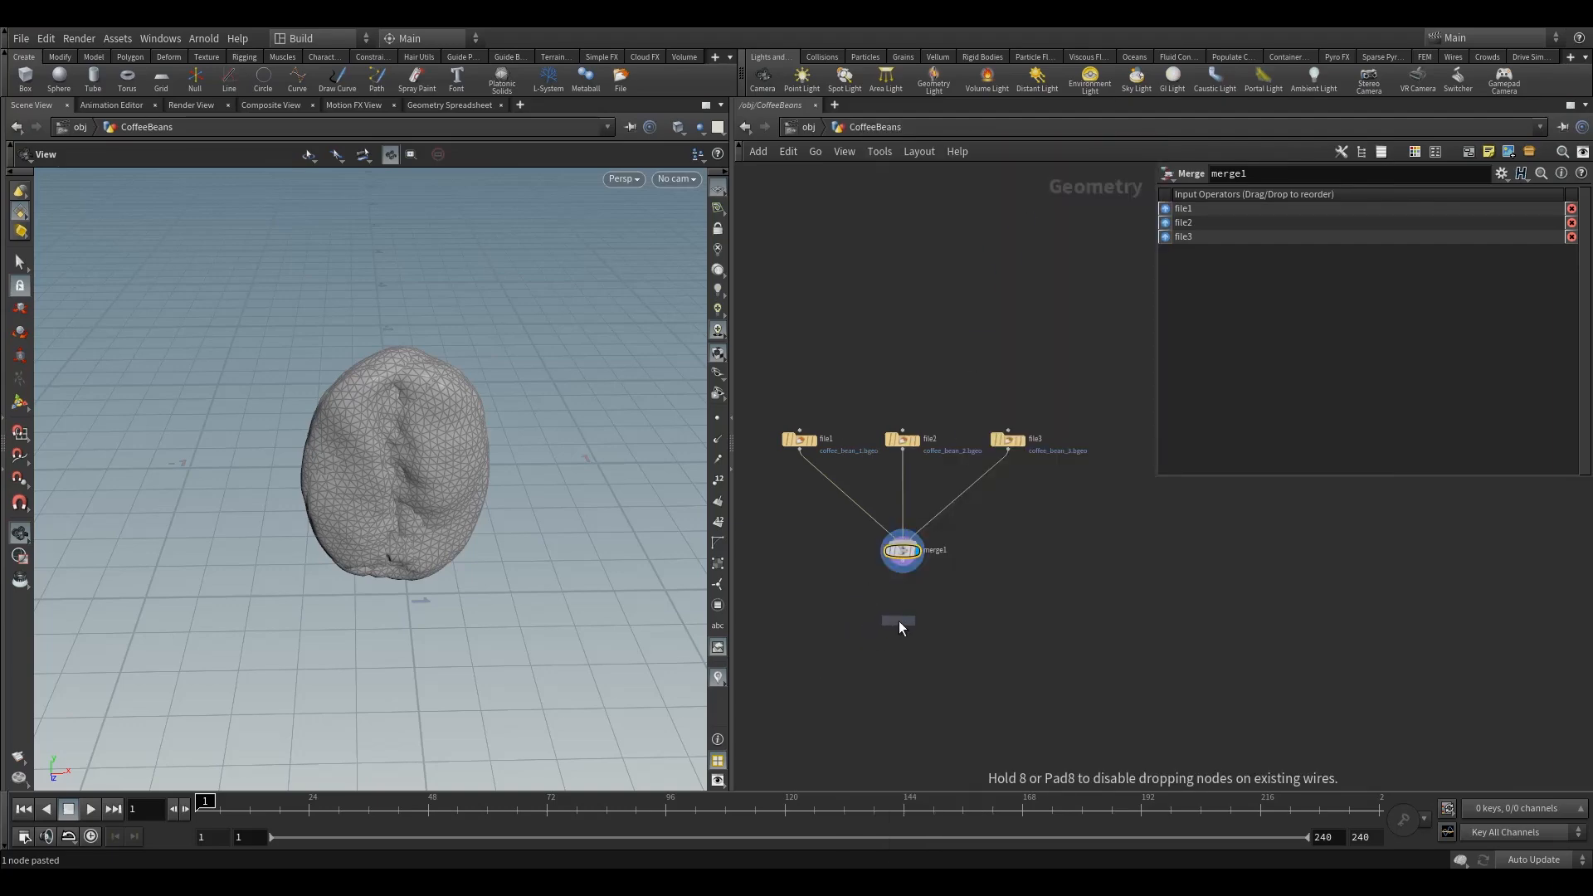
pyautogui.click(904, 615)
pyautogui.moveTo(906, 622); pyautogui.dragTo(906, 613)
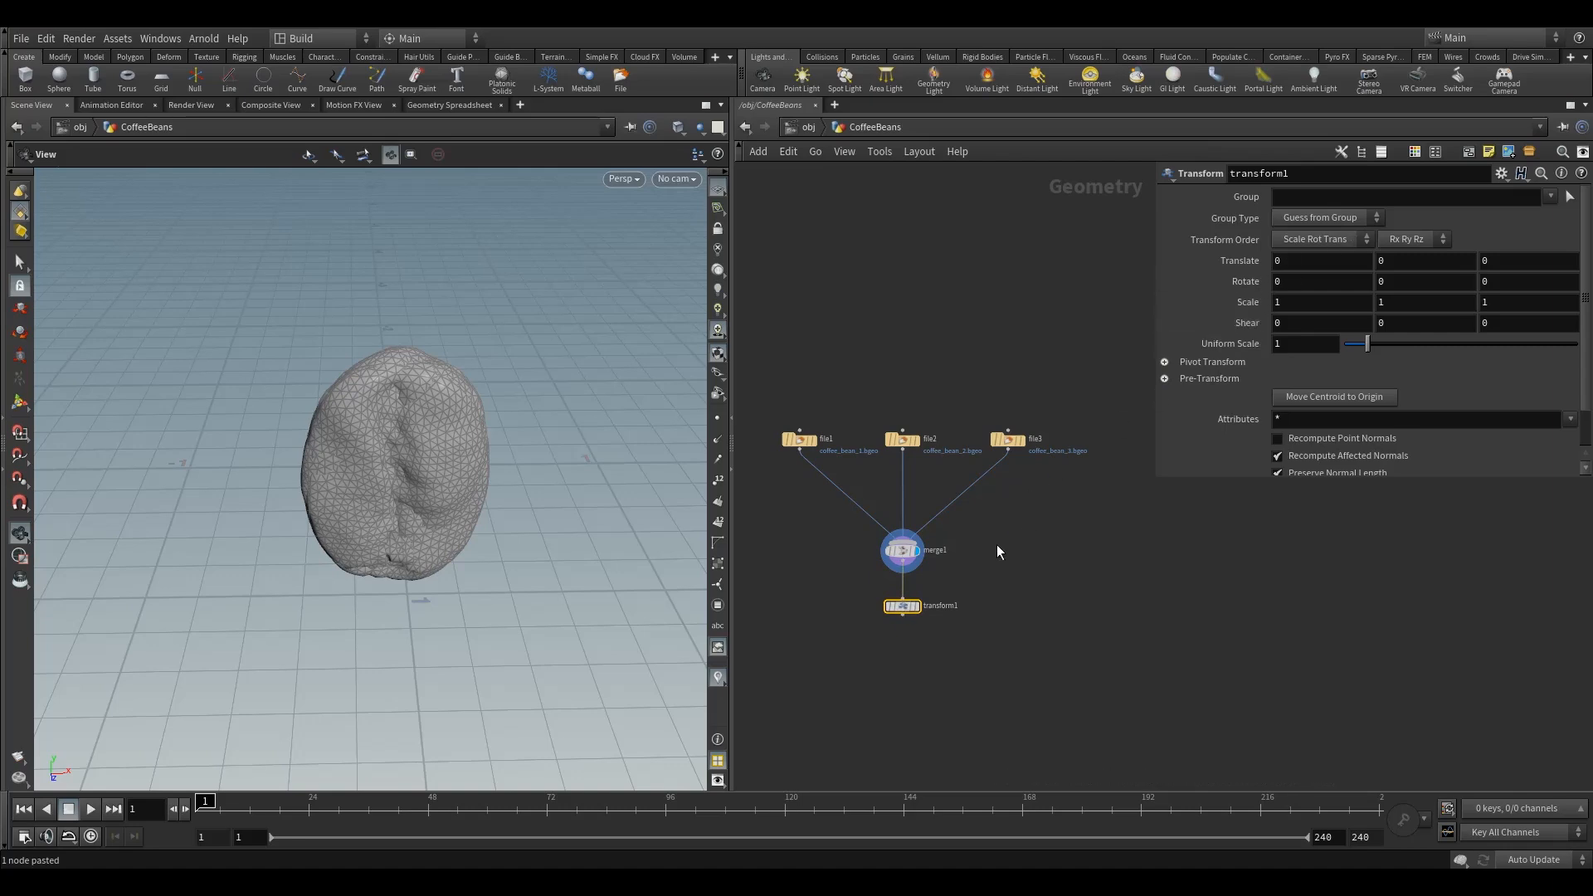
pyautogui.click(916, 607)
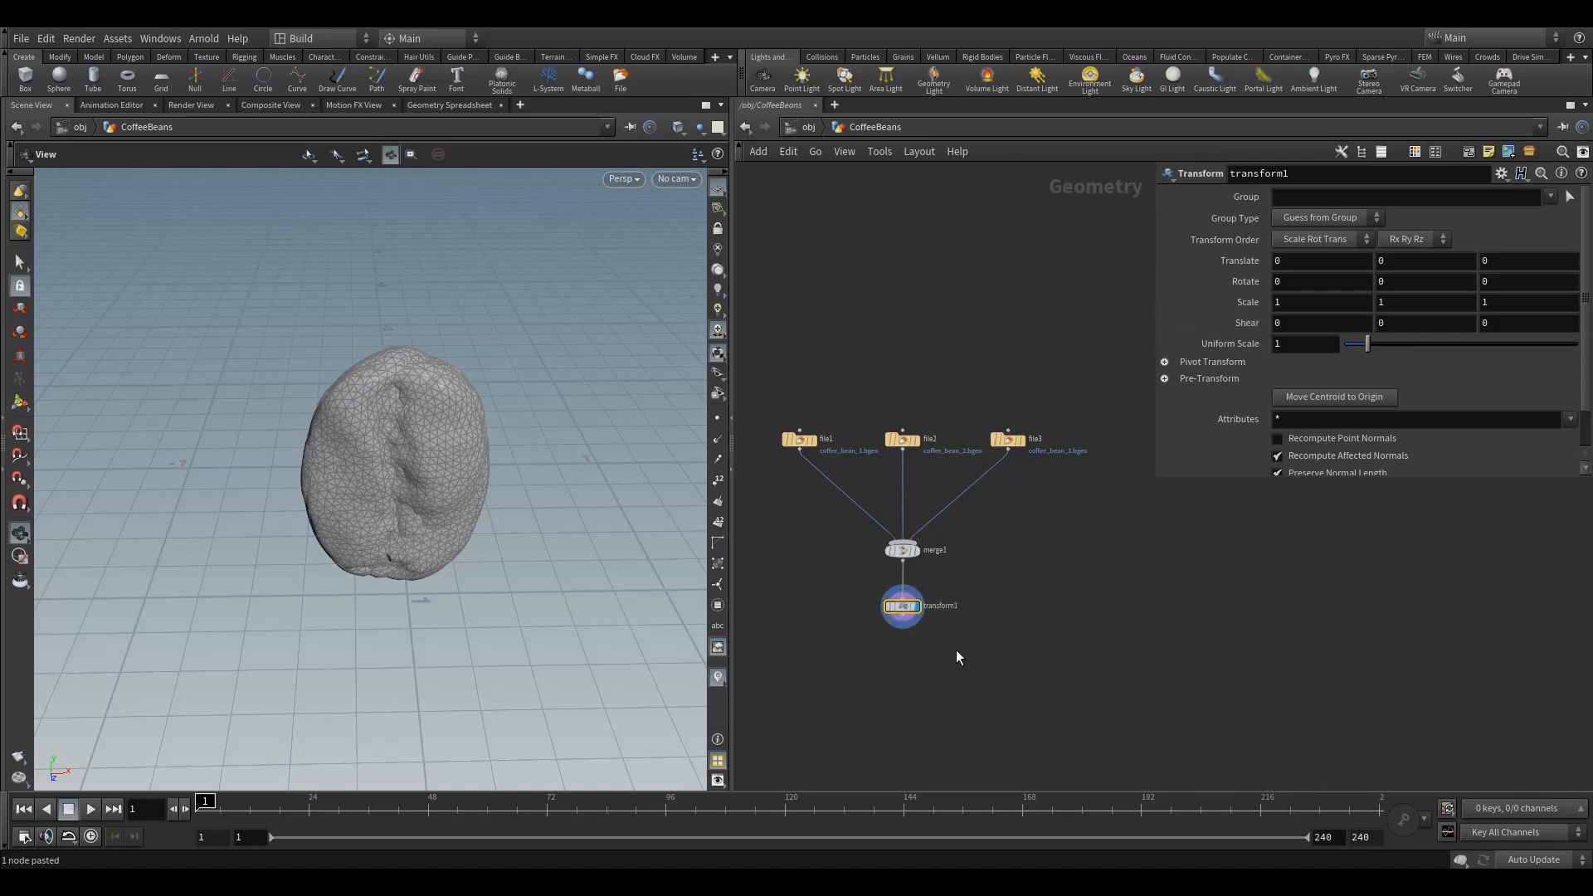
# Set transform1's uniform scale to 0.1
pyautogui.moveTo(424, 496); pyautogui.dragTo(468, 507)
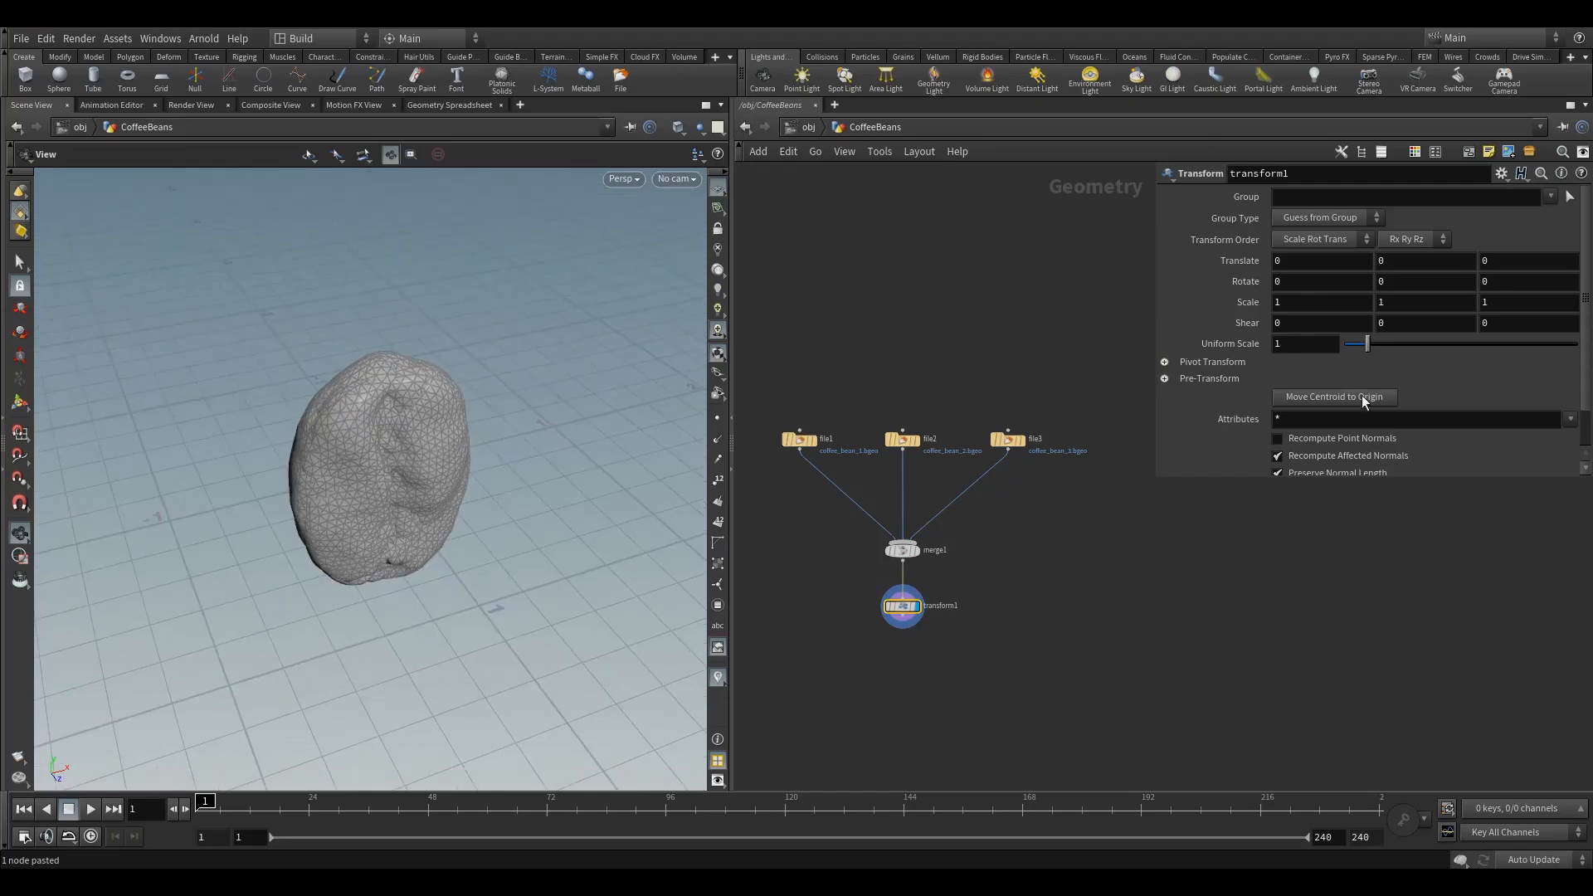
pyautogui.click(1305, 346)
pyautogui.write('0.1')
pyautogui.press('Return')
pyautogui.moveTo(331, 470); pyautogui.dragTo(448, 472)
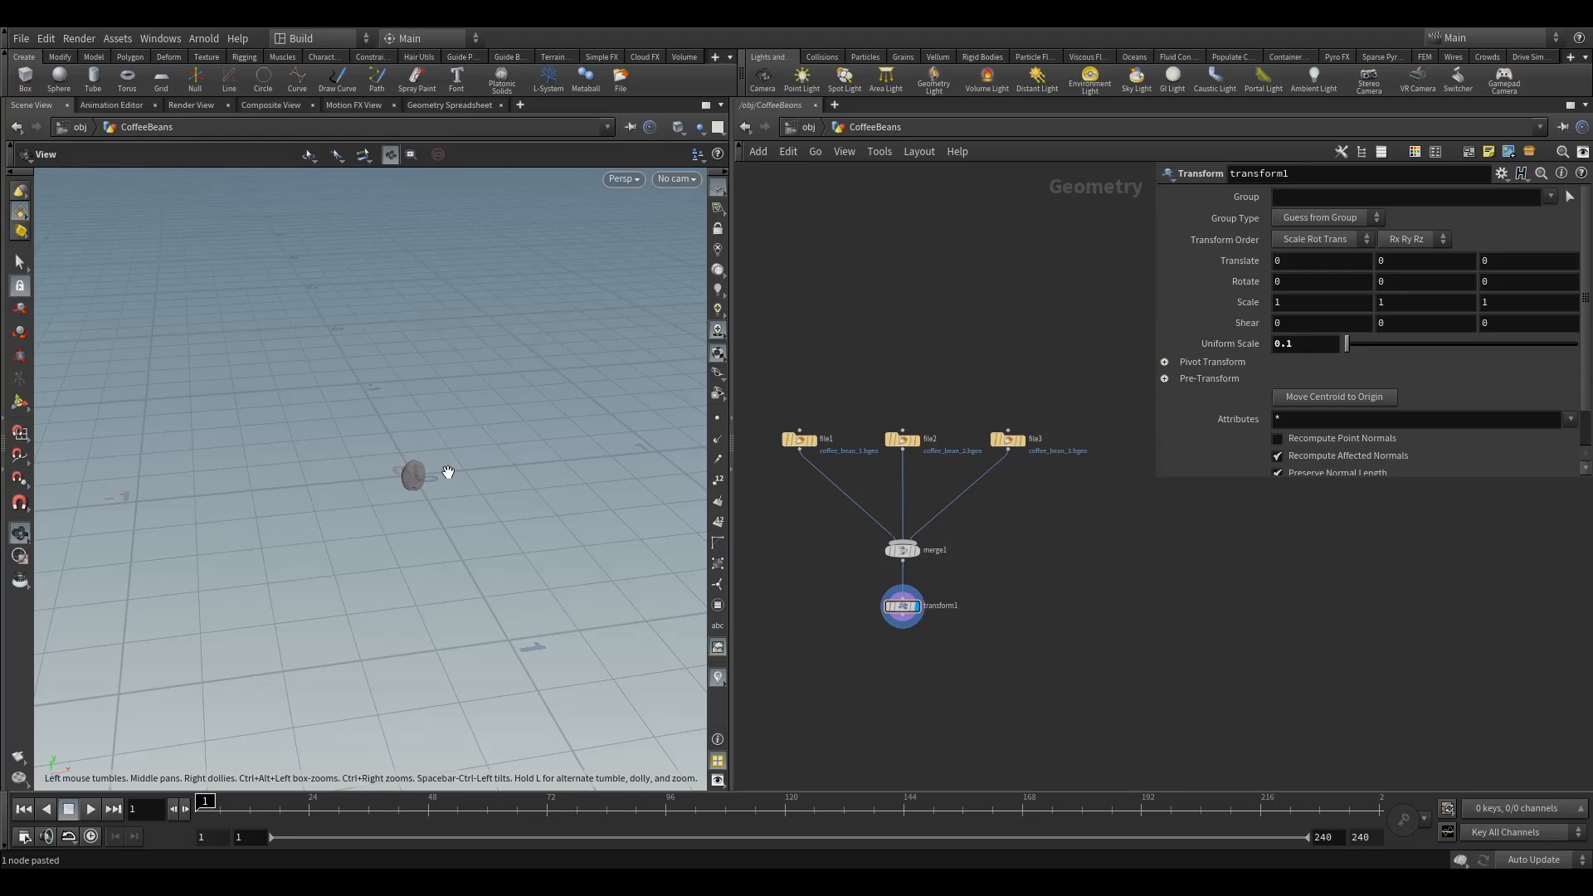
pyautogui.moveTo(441, 474); pyautogui.dragTo(447, 482)
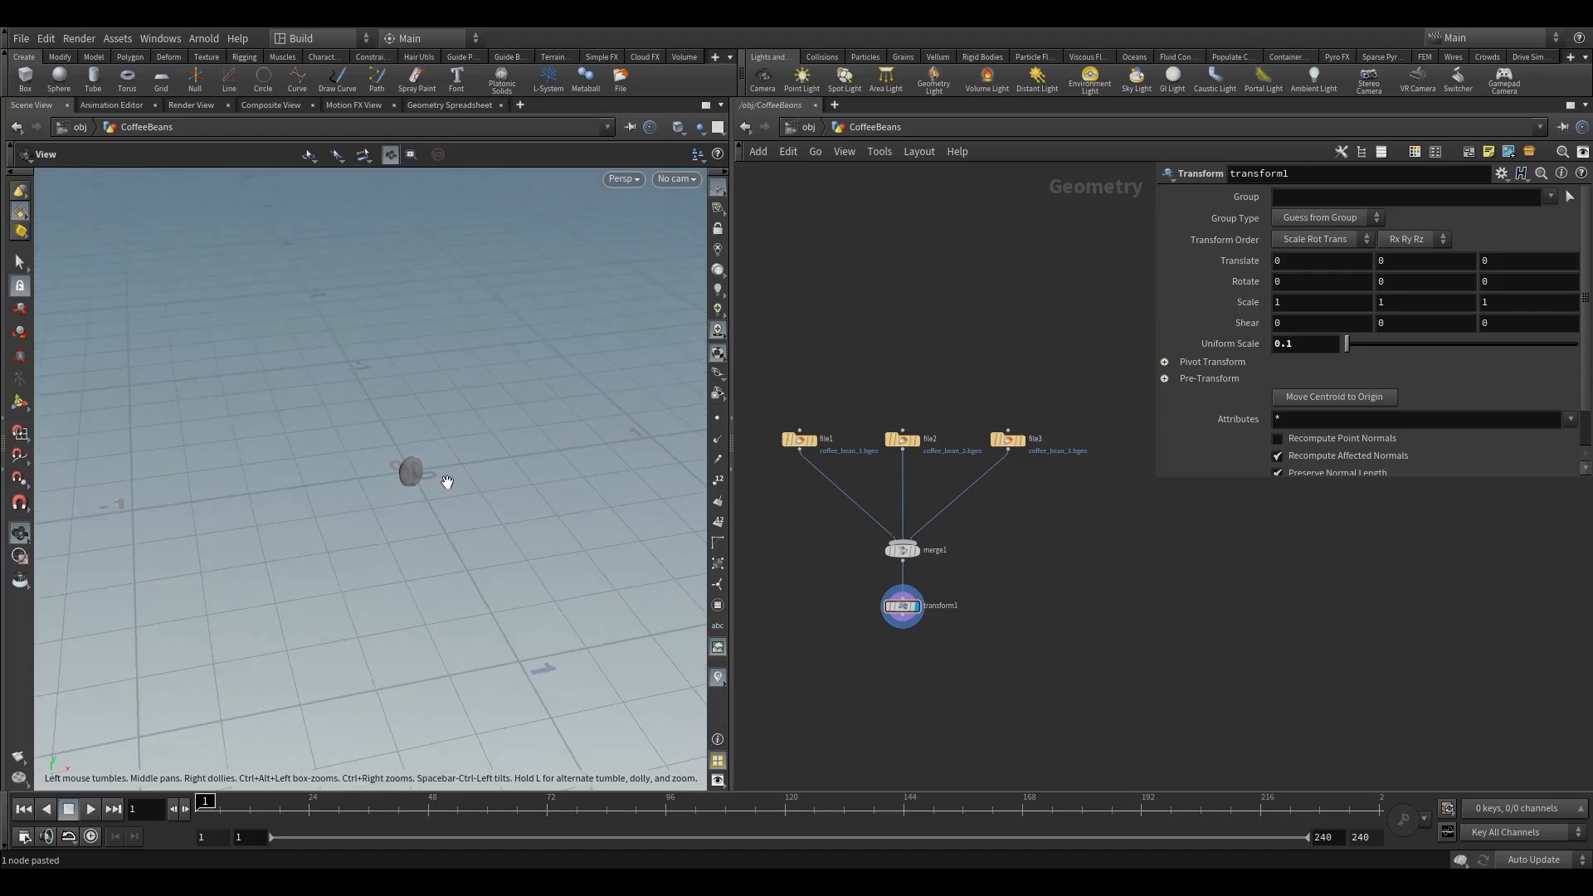
pyautogui.moveTo(426, 479); pyautogui.dragTo(435, 493)
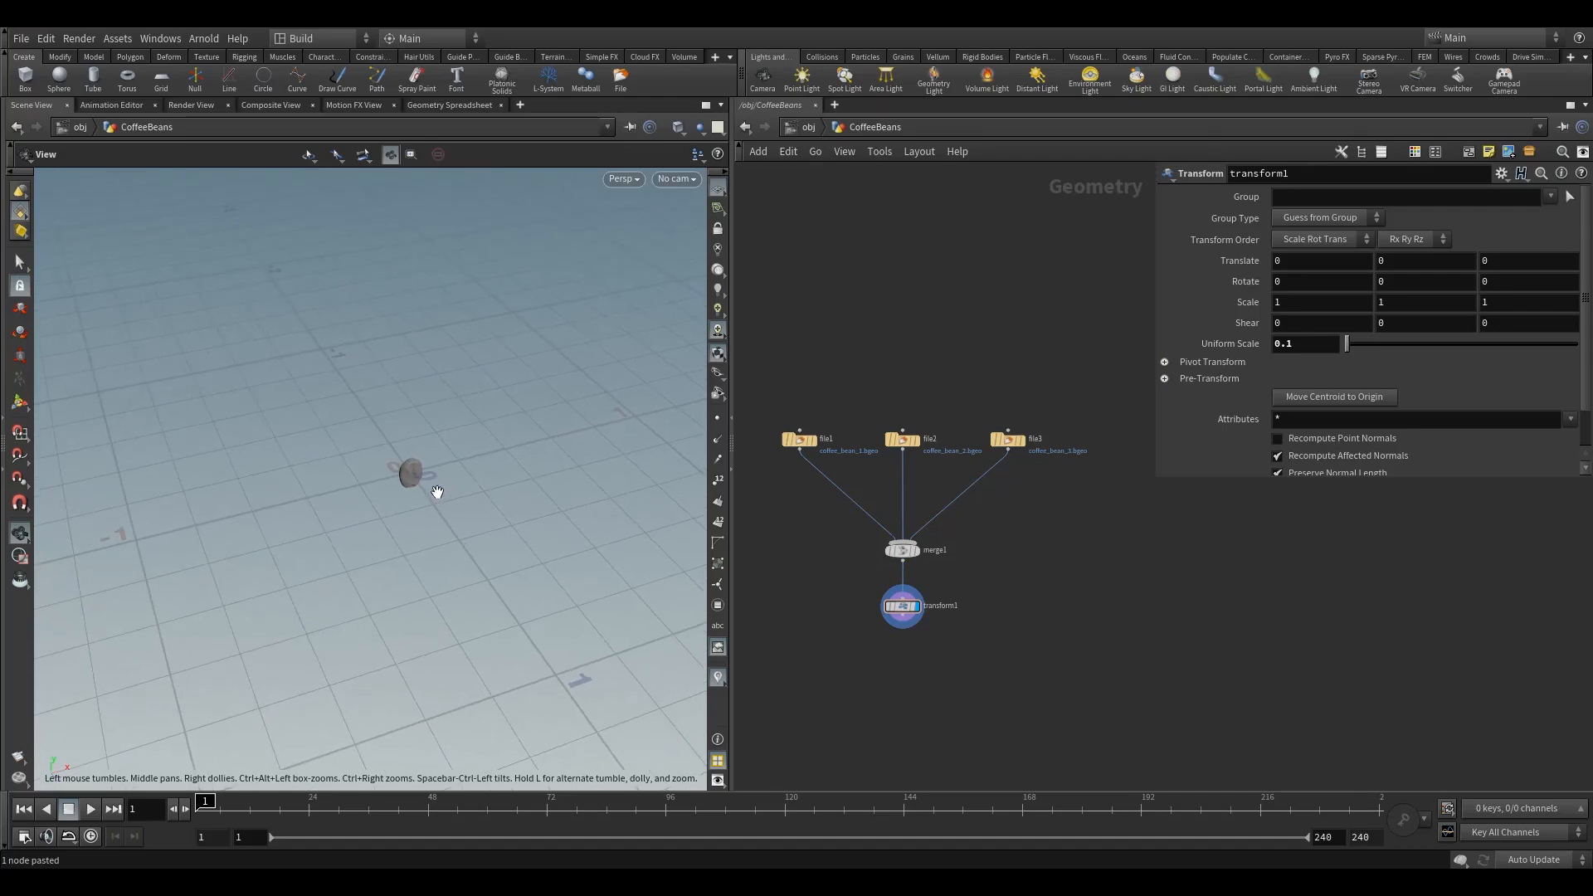
pyautogui.moveTo(425, 473); pyautogui.dragTo(423, 476)
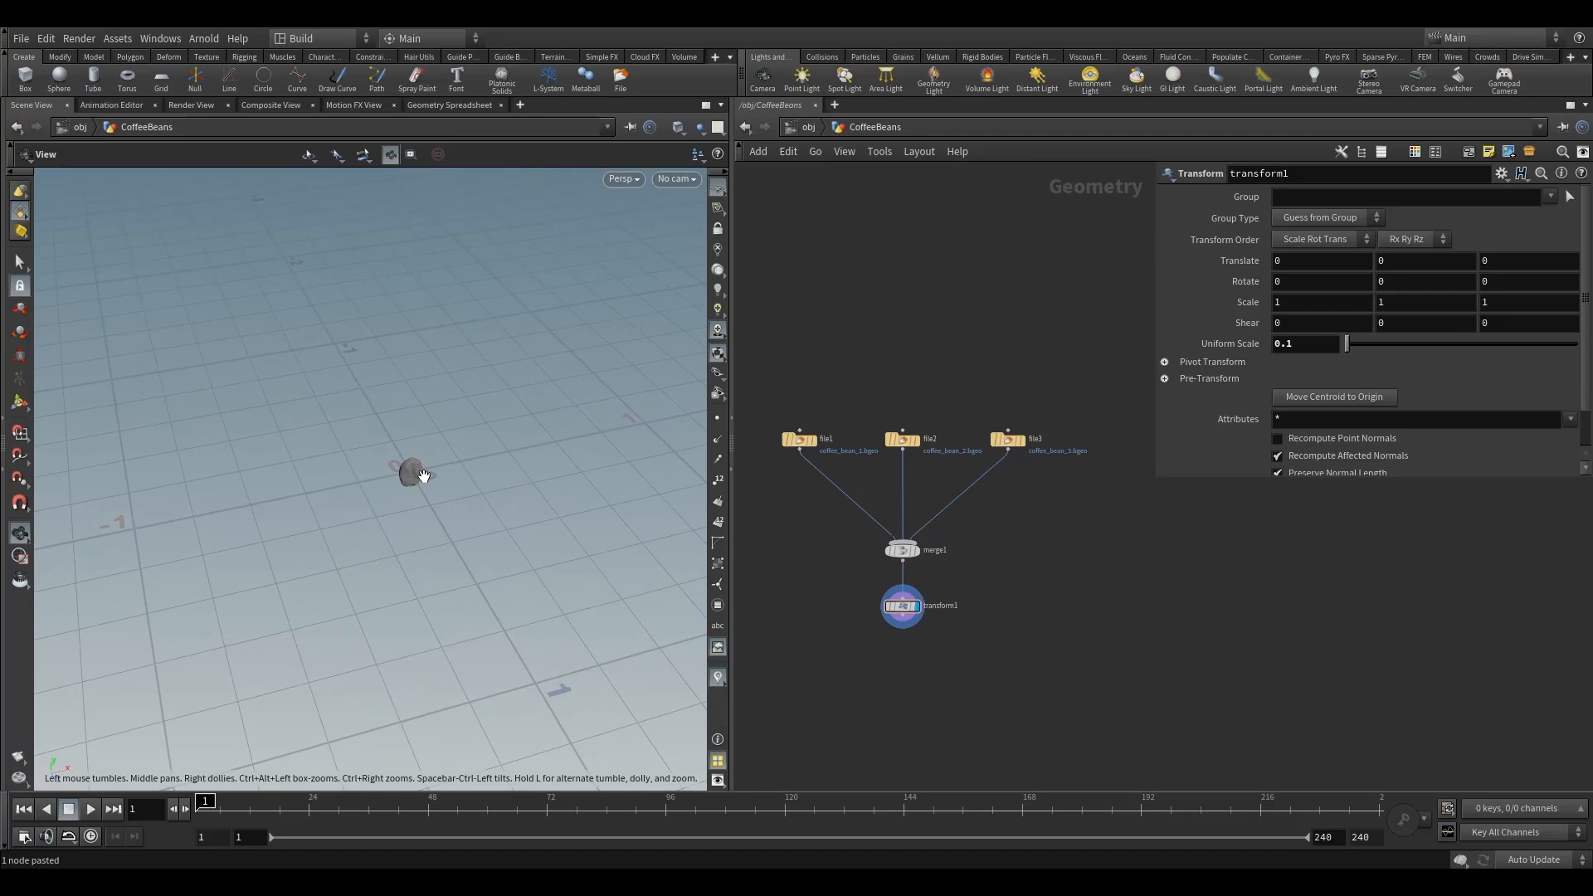
pyautogui.moveTo(423, 475); pyautogui.dragTo(427, 475)
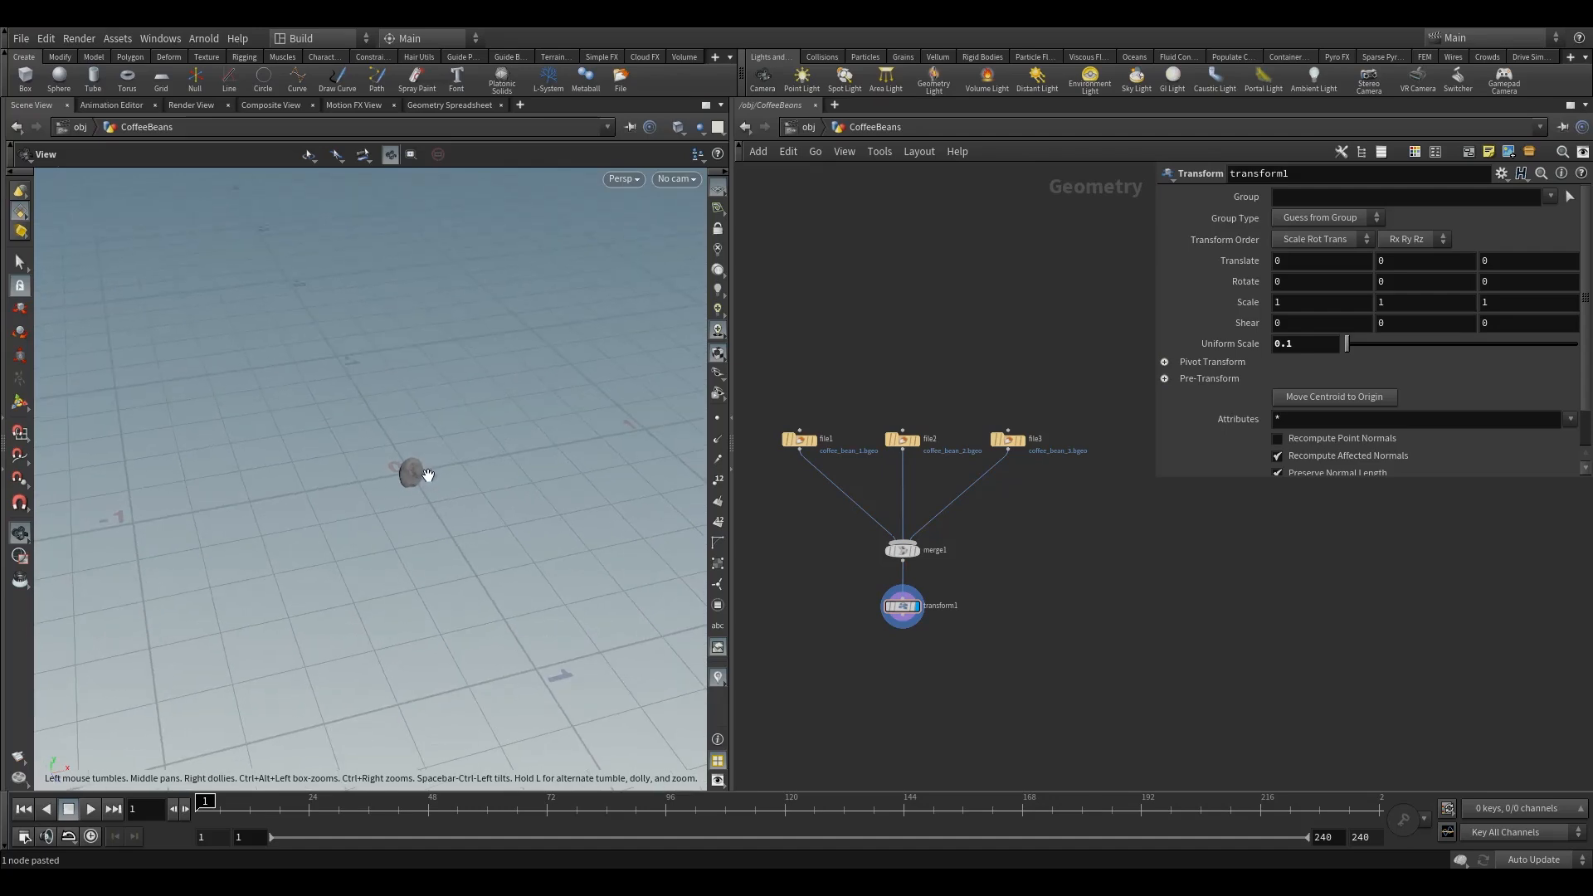